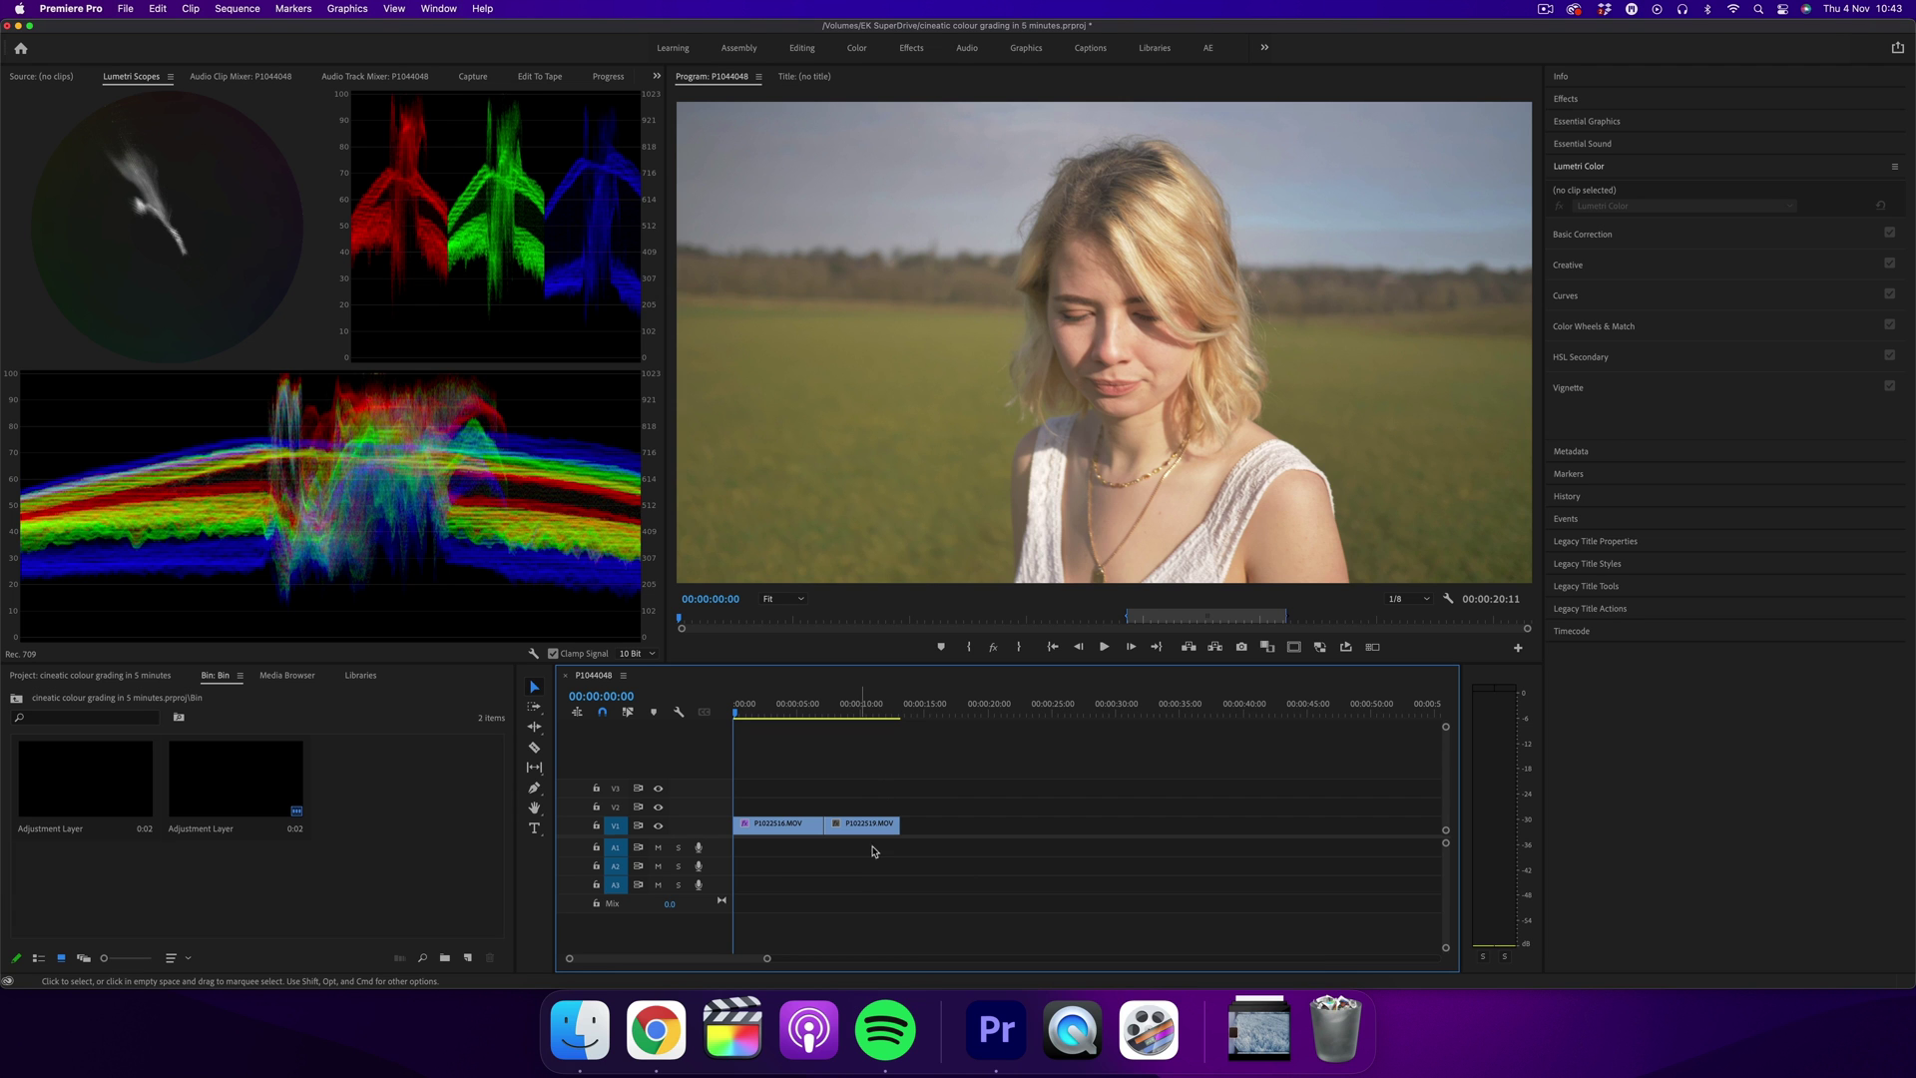
Step: Create a 3840×2160, 24 fps adjustment layer and drag it above the sequence clips
drag(770, 712, 546, 791)
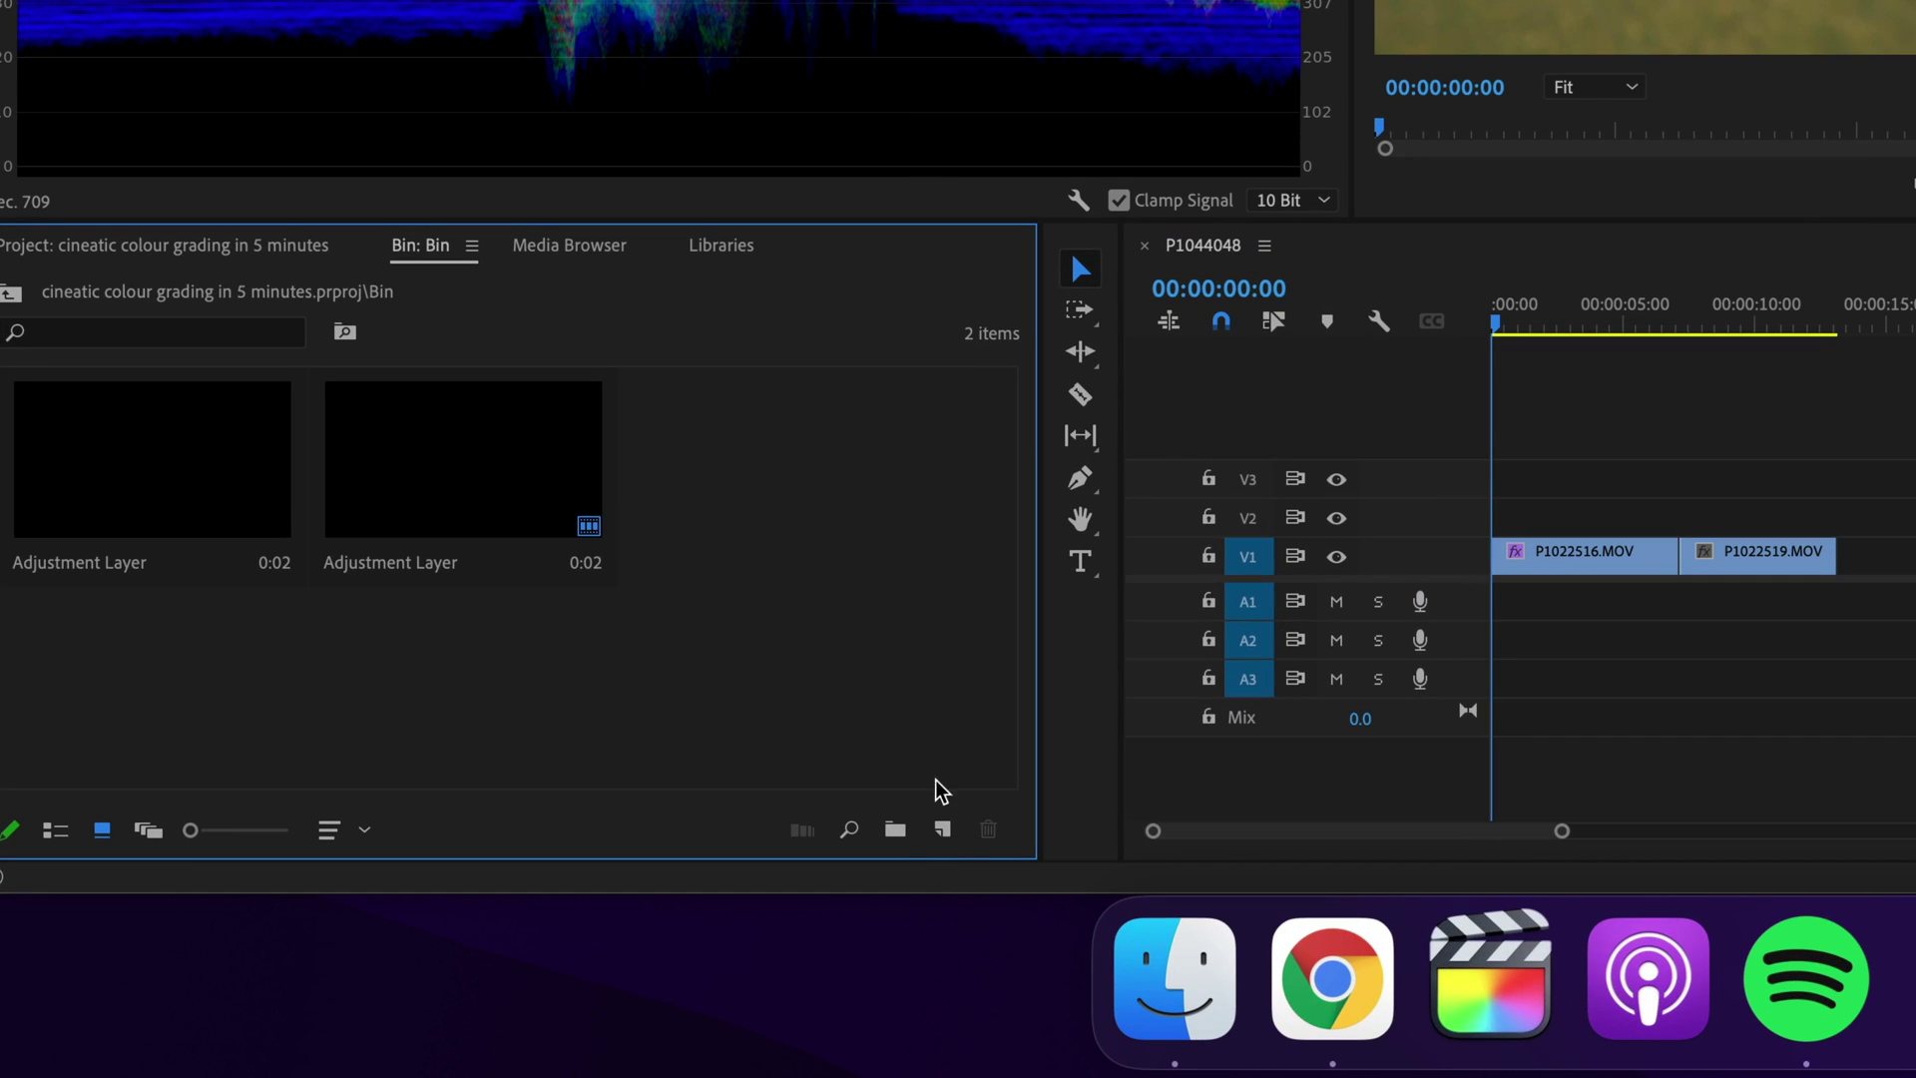
click(942, 829)
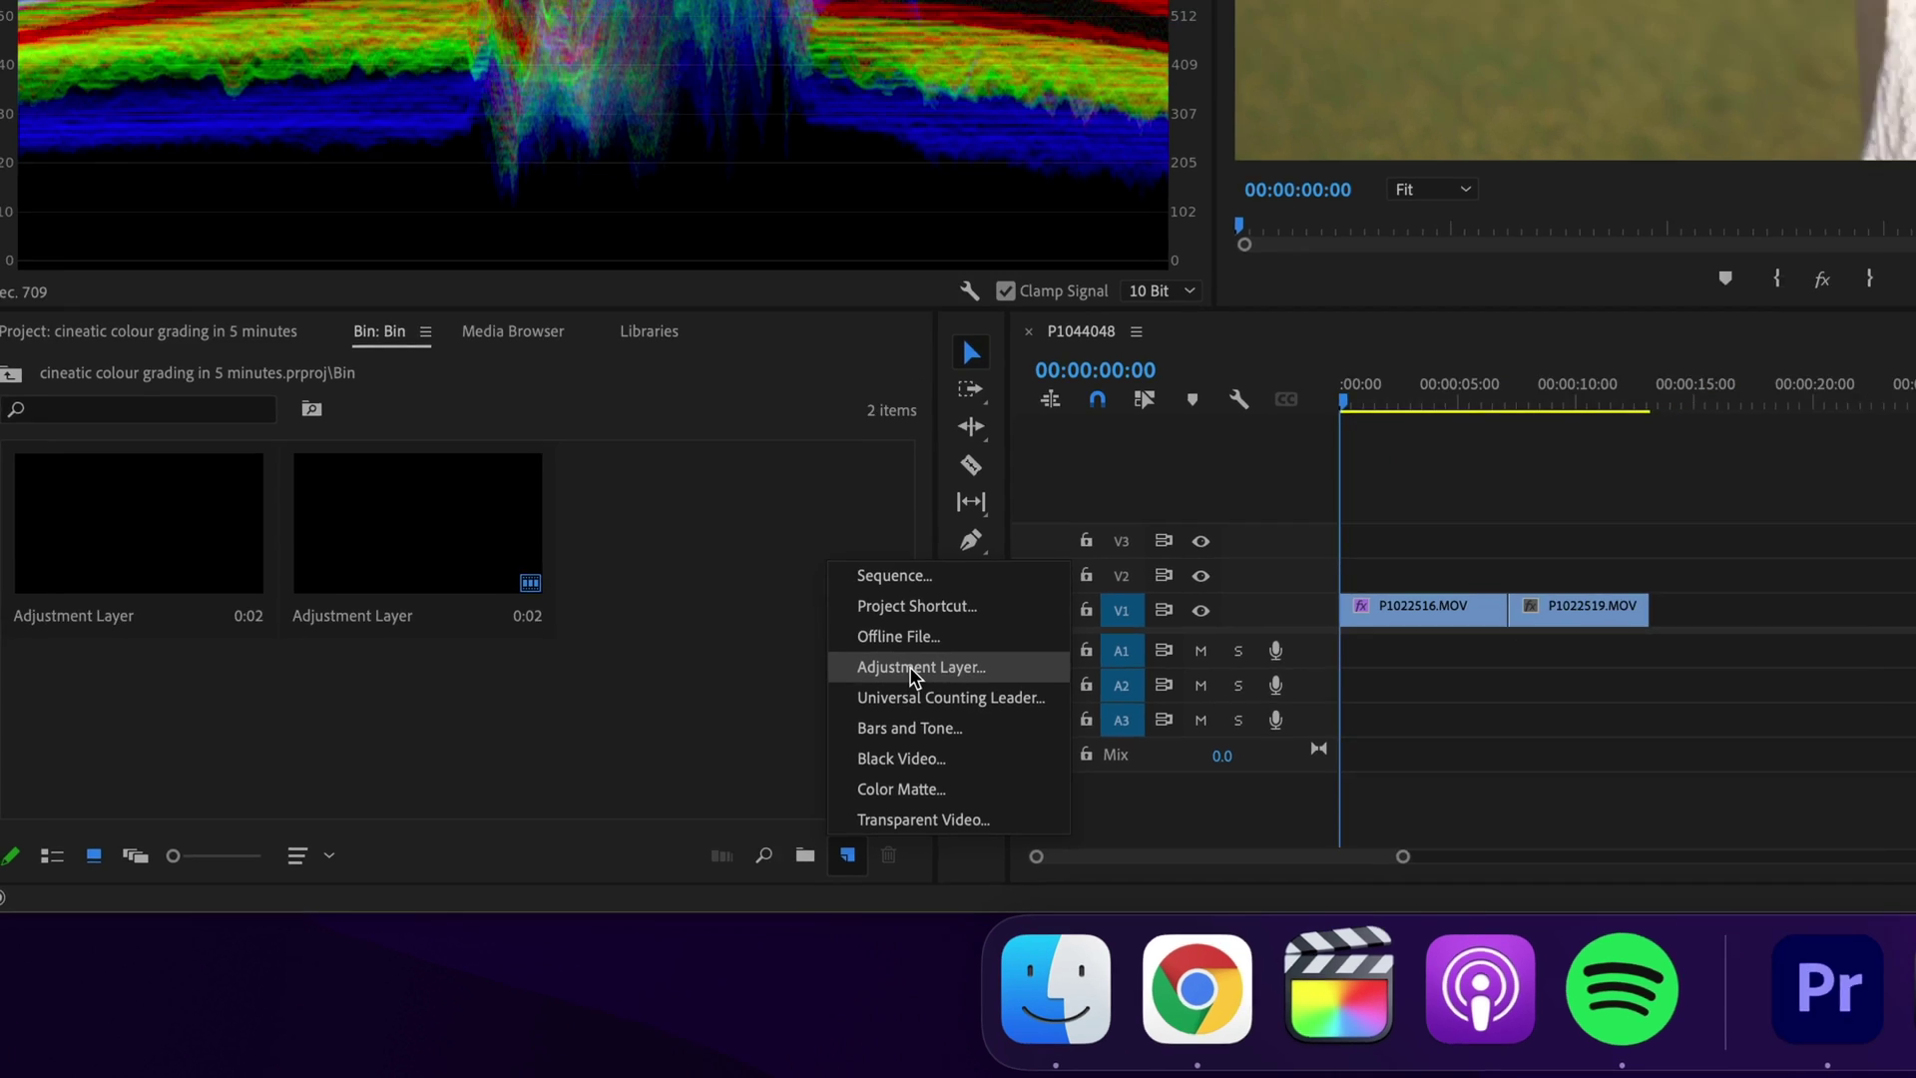
click(1025, 620)
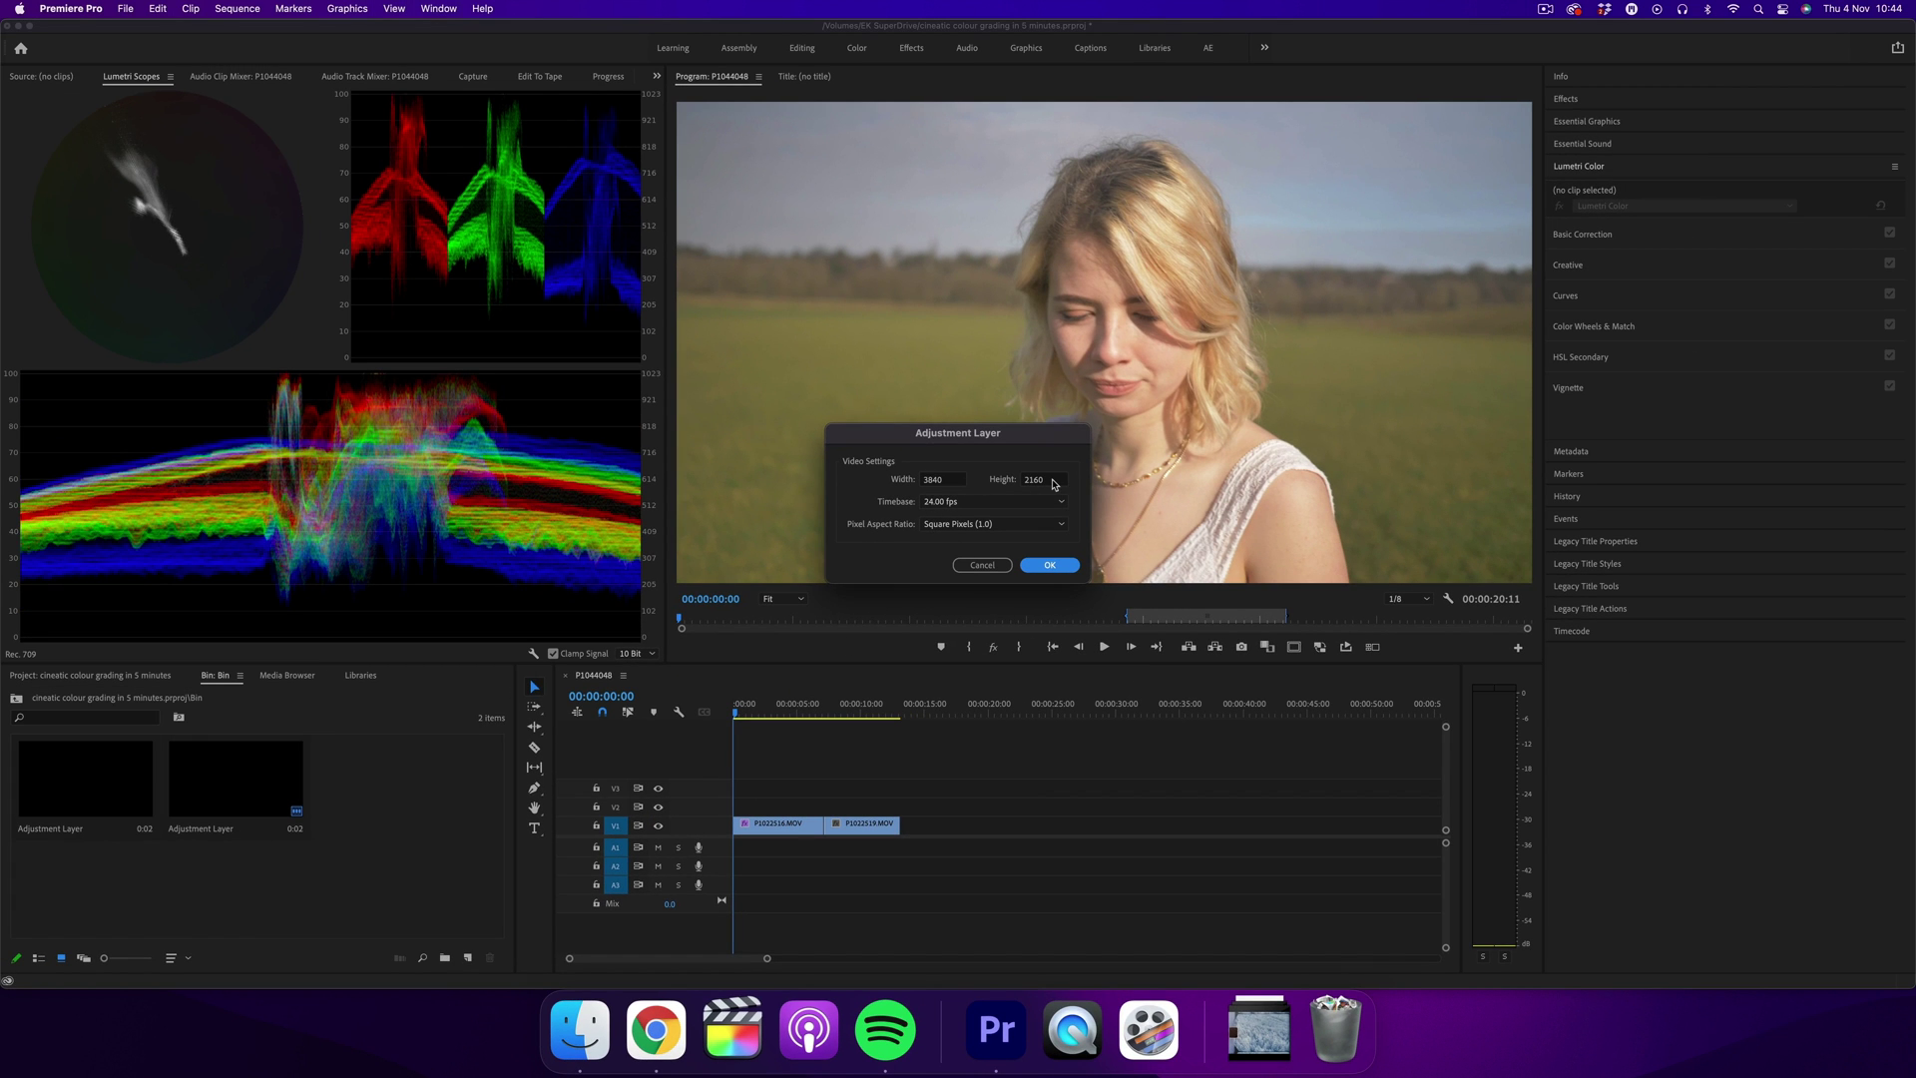
click(1048, 565)
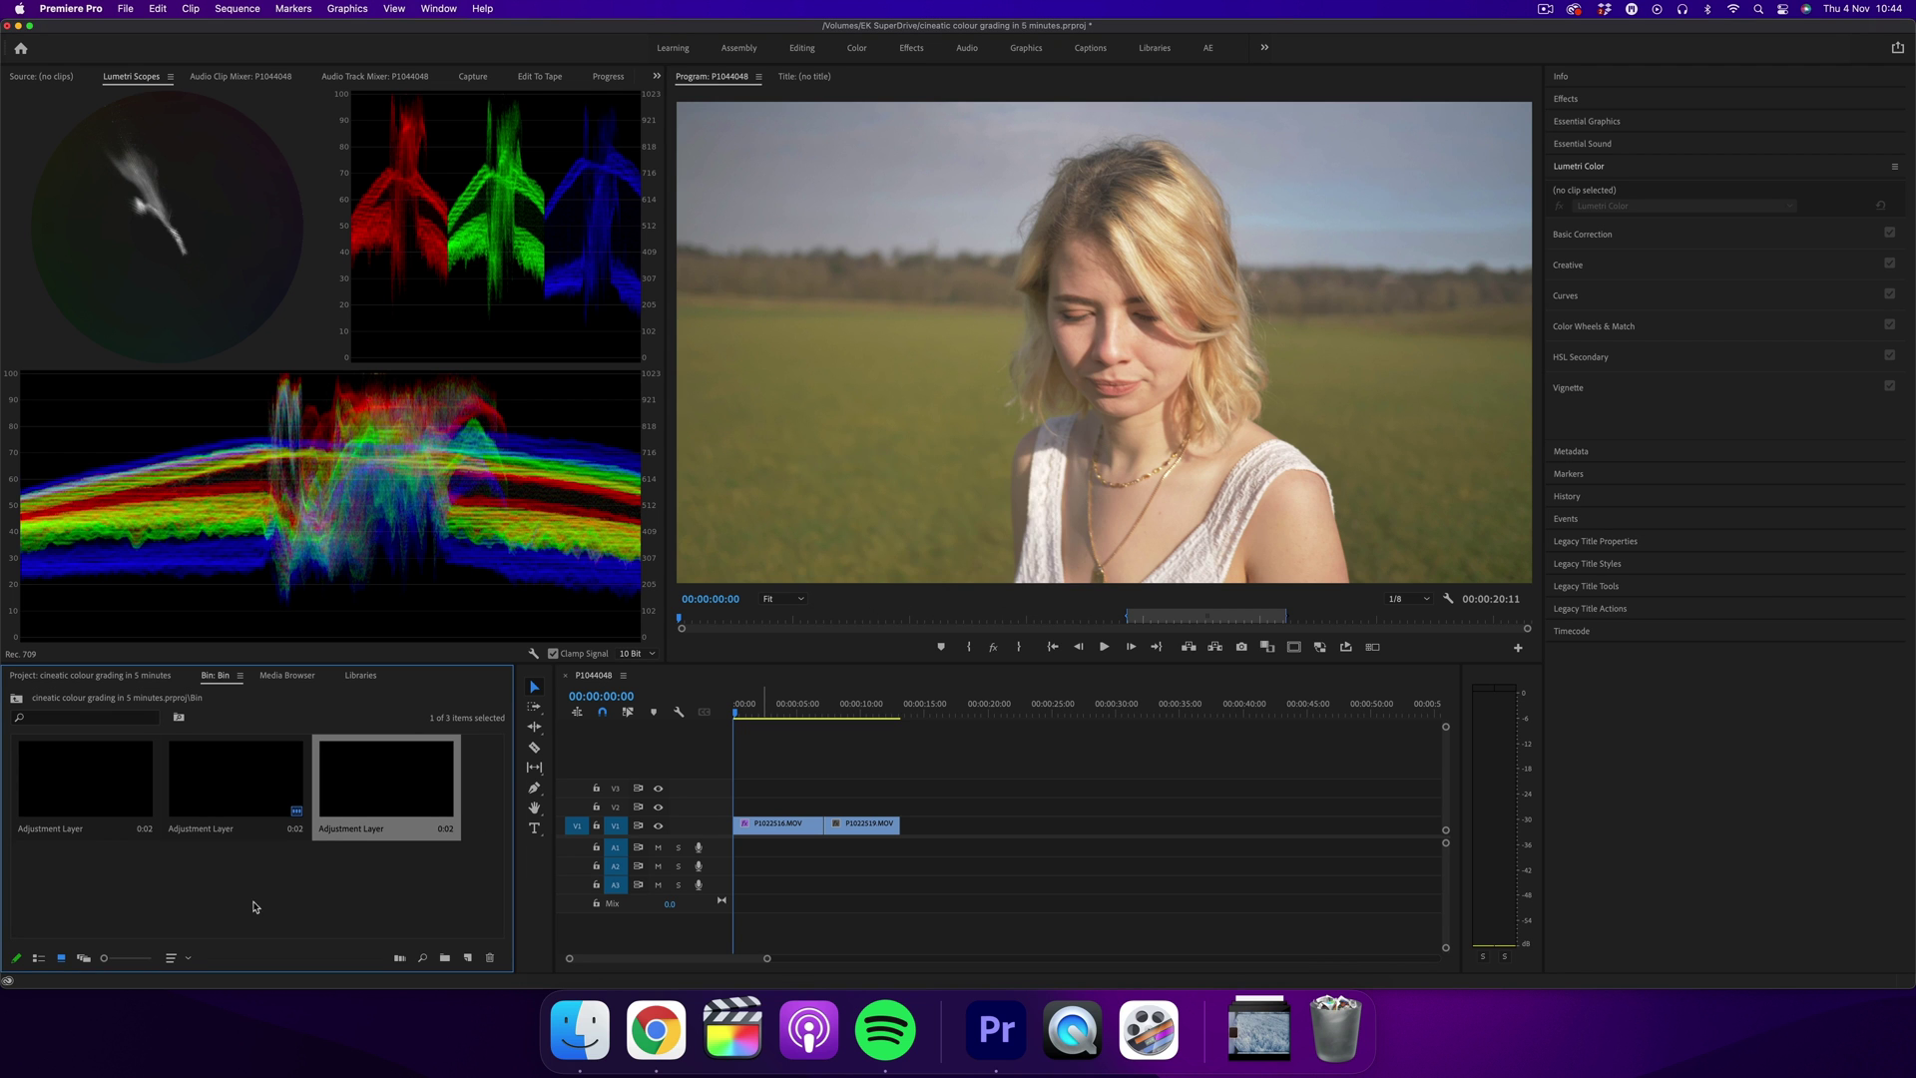
drag(366, 793, 788, 813)
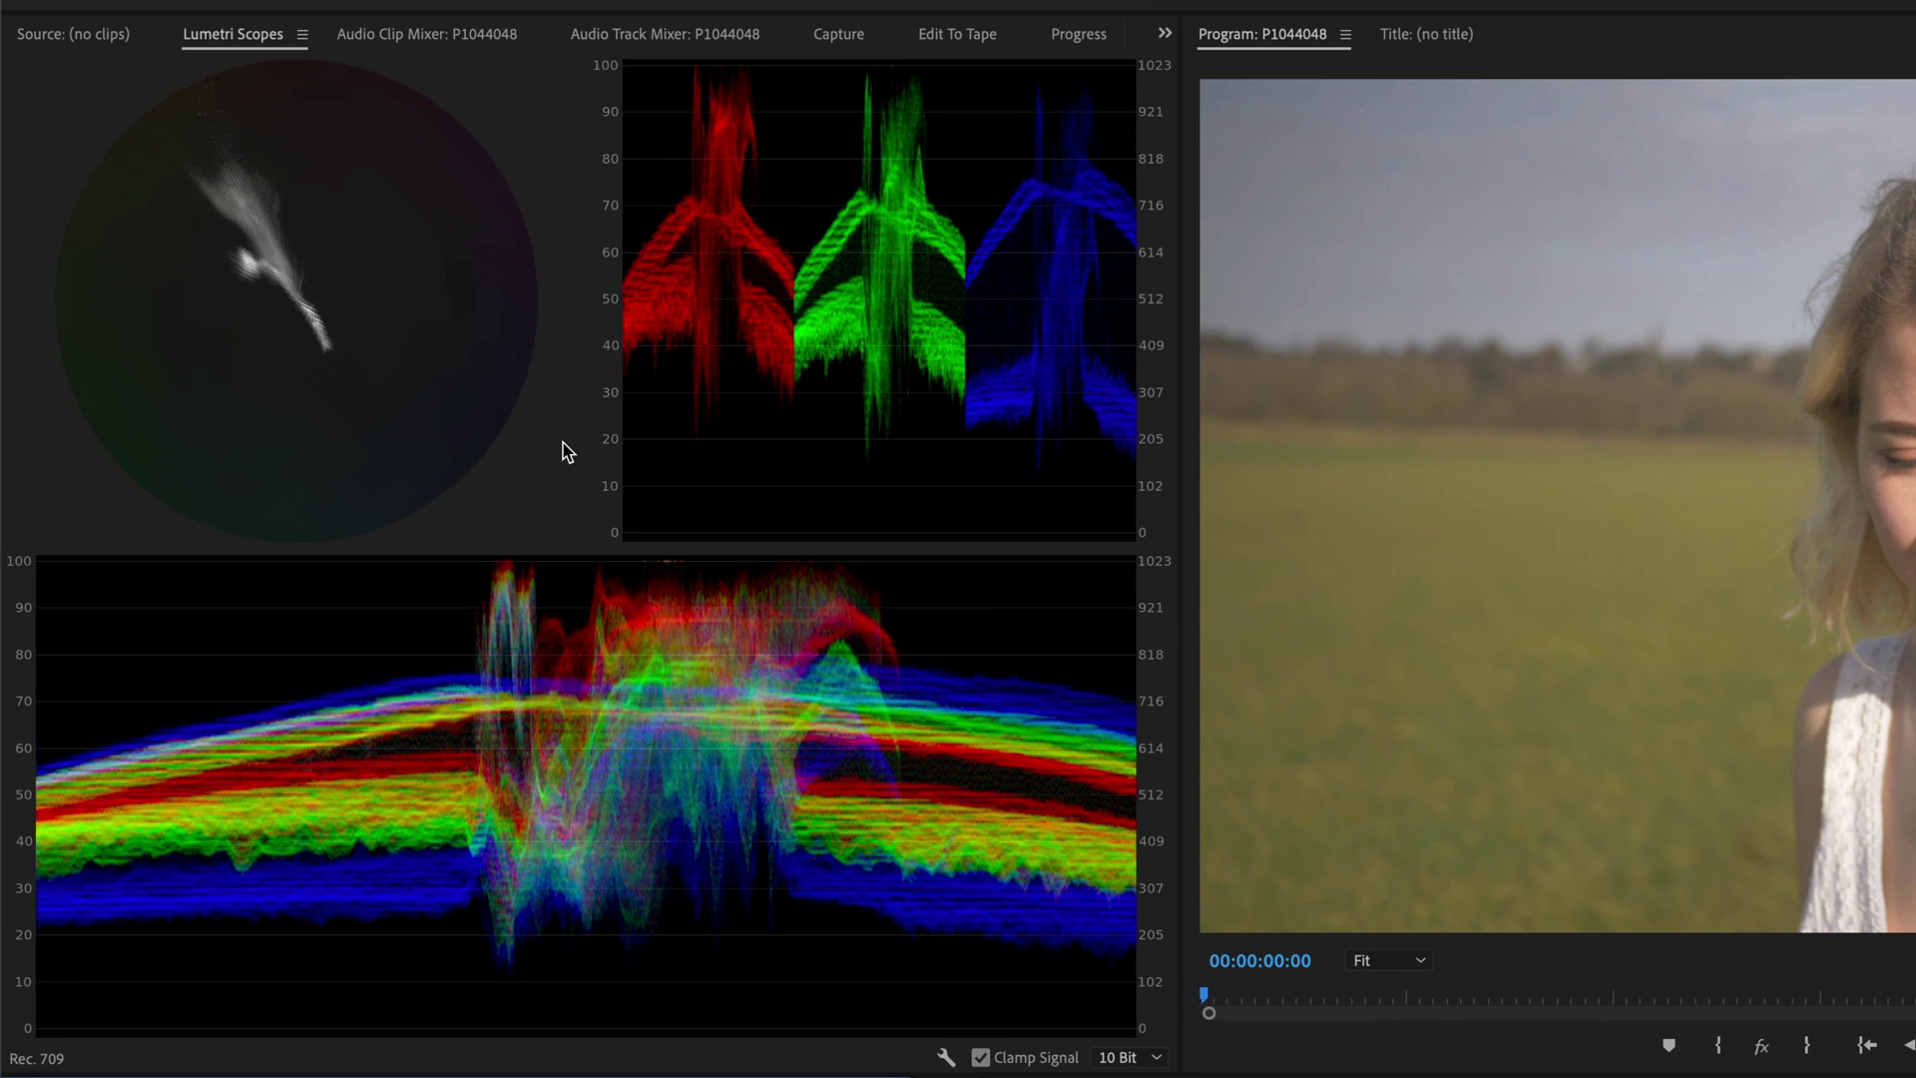
Step: Bring up the Lumetri scope display options for the adjustment layer
right_click(566, 451)
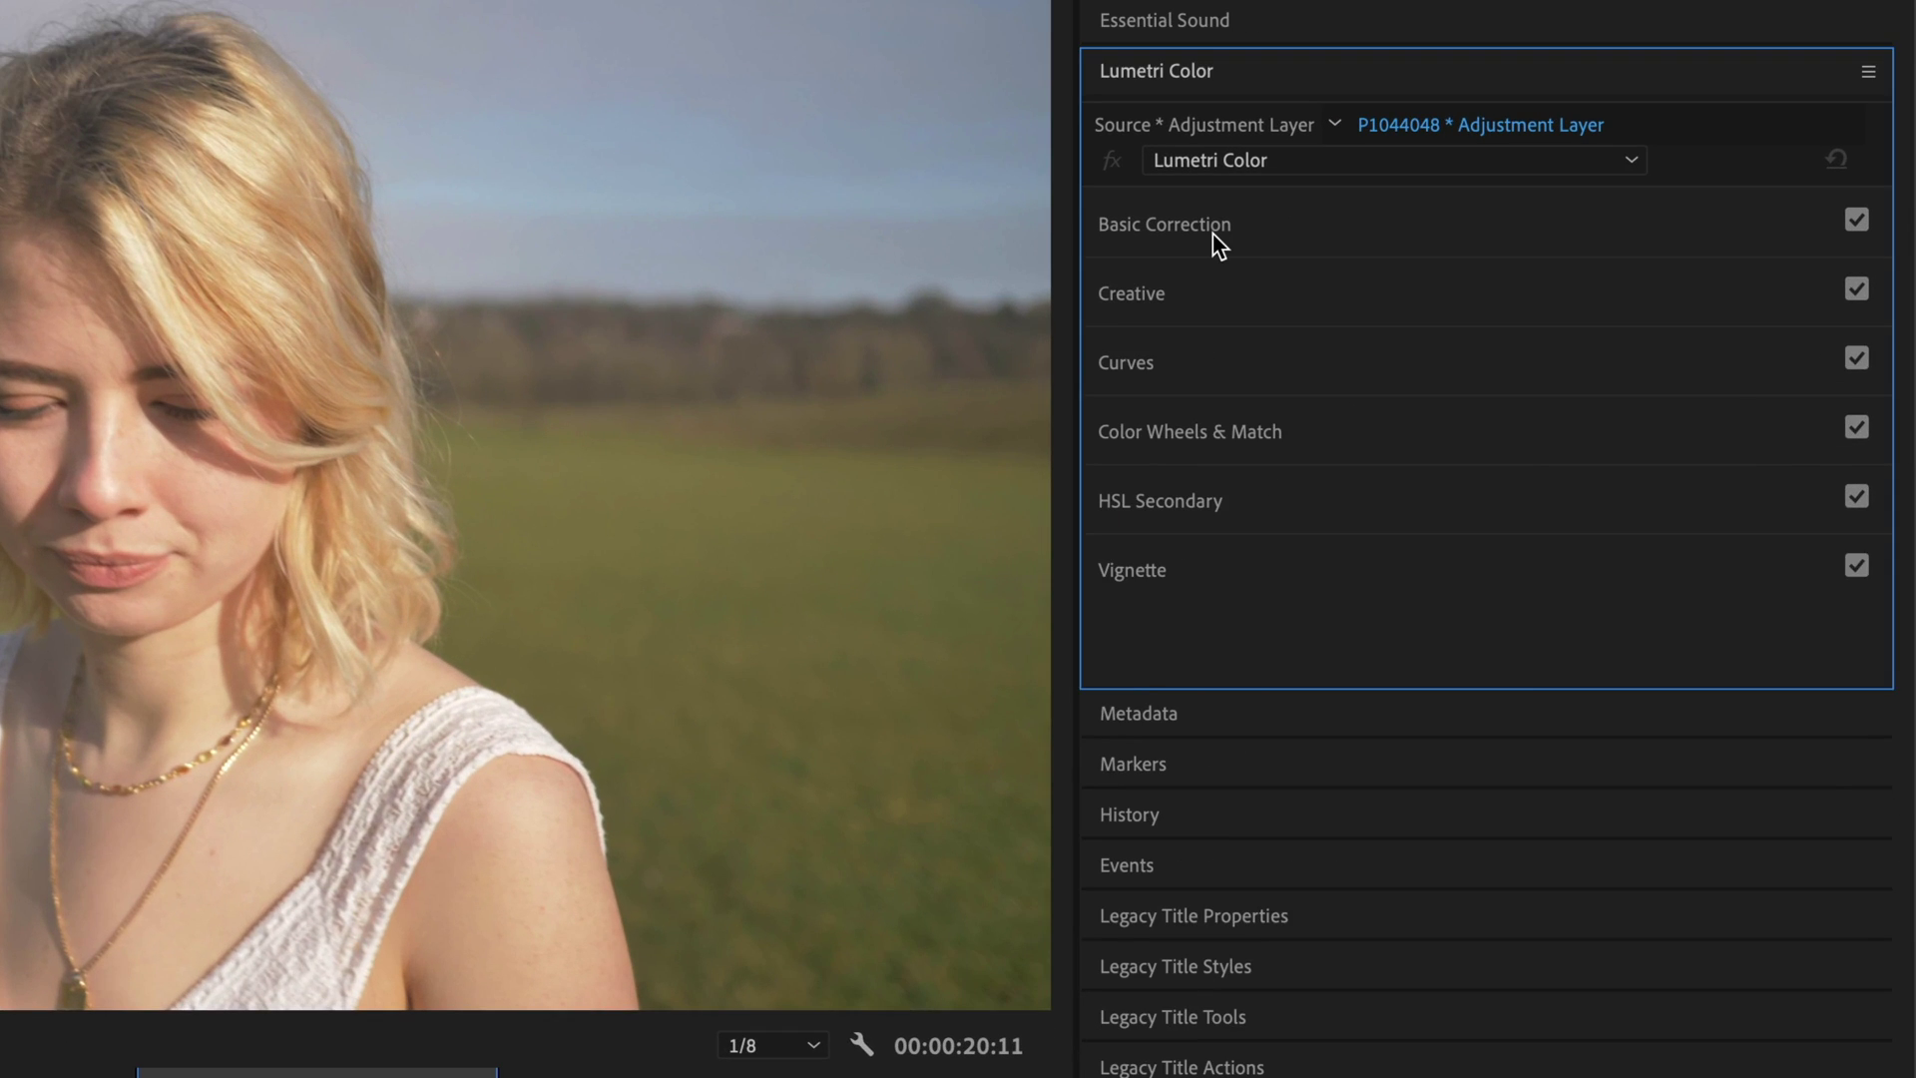
Step: Test and reset Temperature, then neutralise white balance with the WB Selector on a neutral area
click(1601, 236)
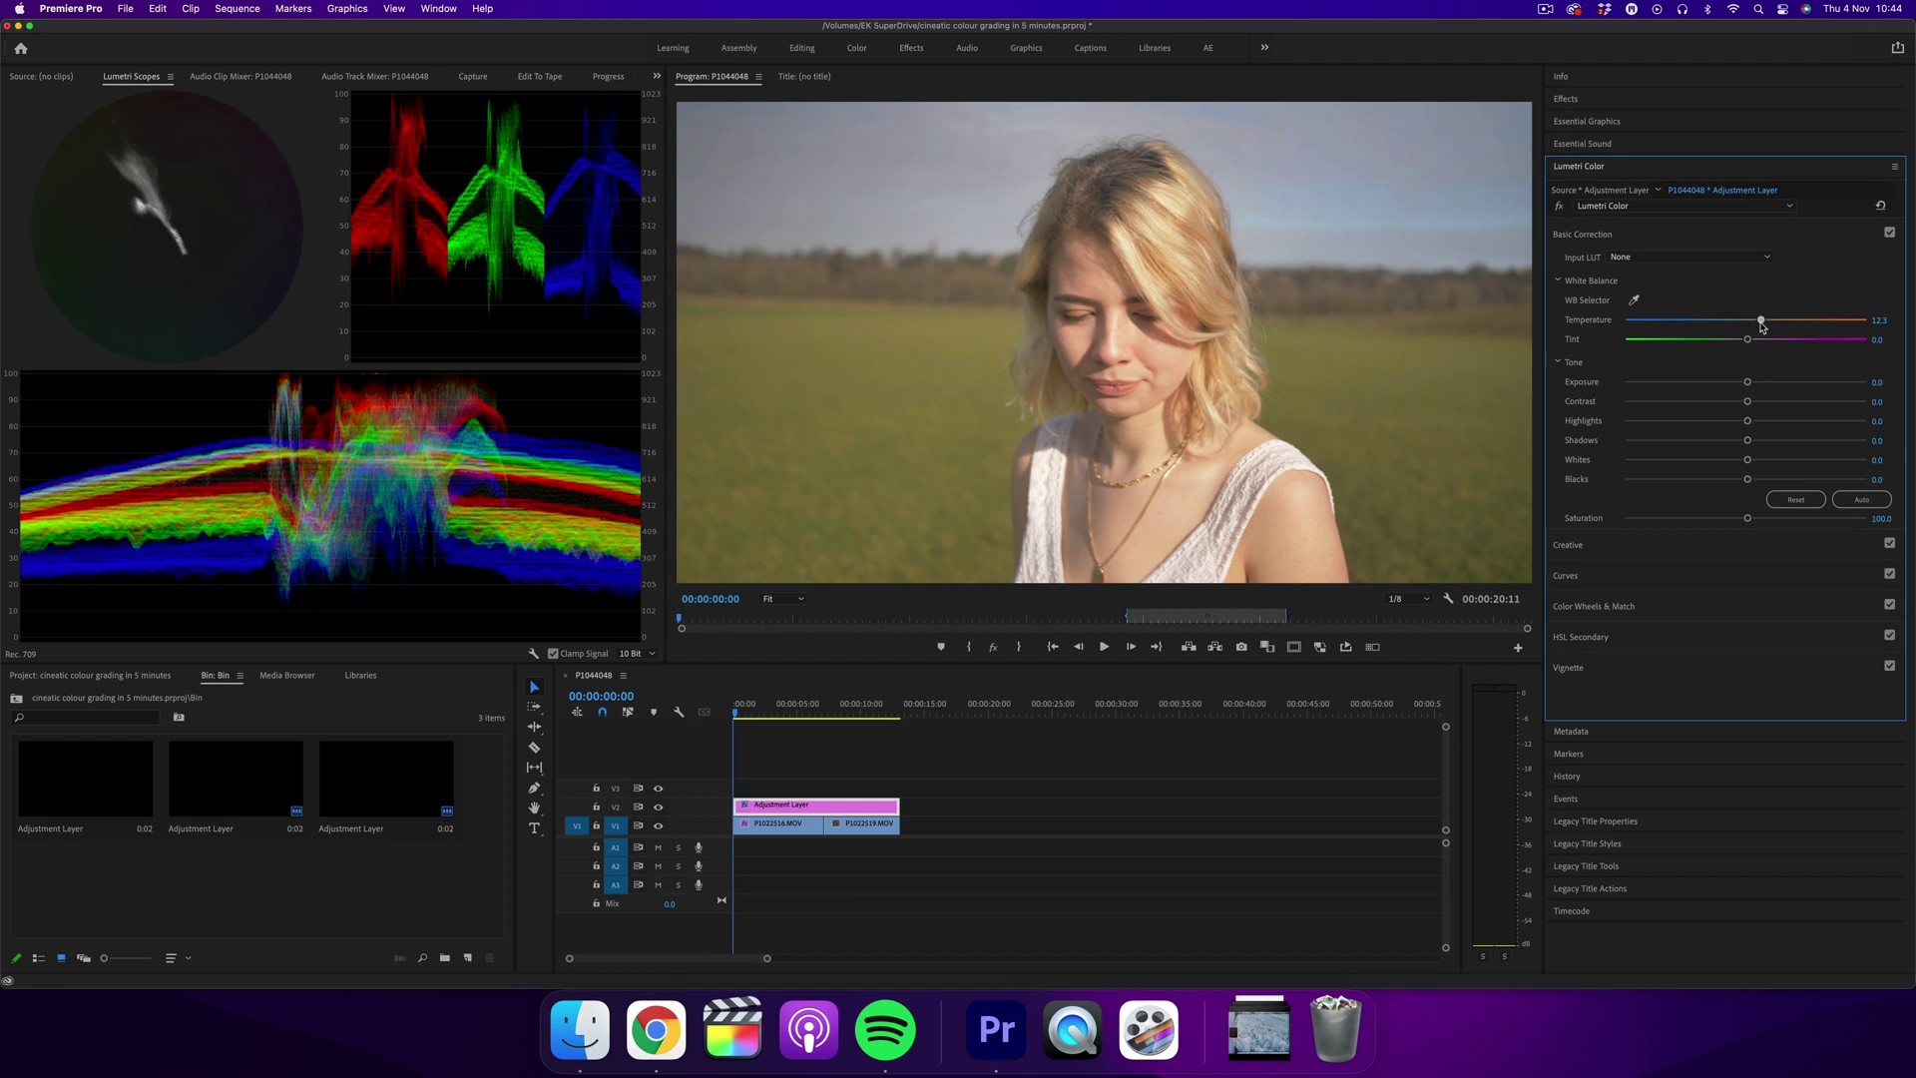
mouse_move(1761, 327)
mouse_down()
mouse_move(1786, 328)
mouse_move(1727, 329)
mouse_up()
double_click(1727, 322)
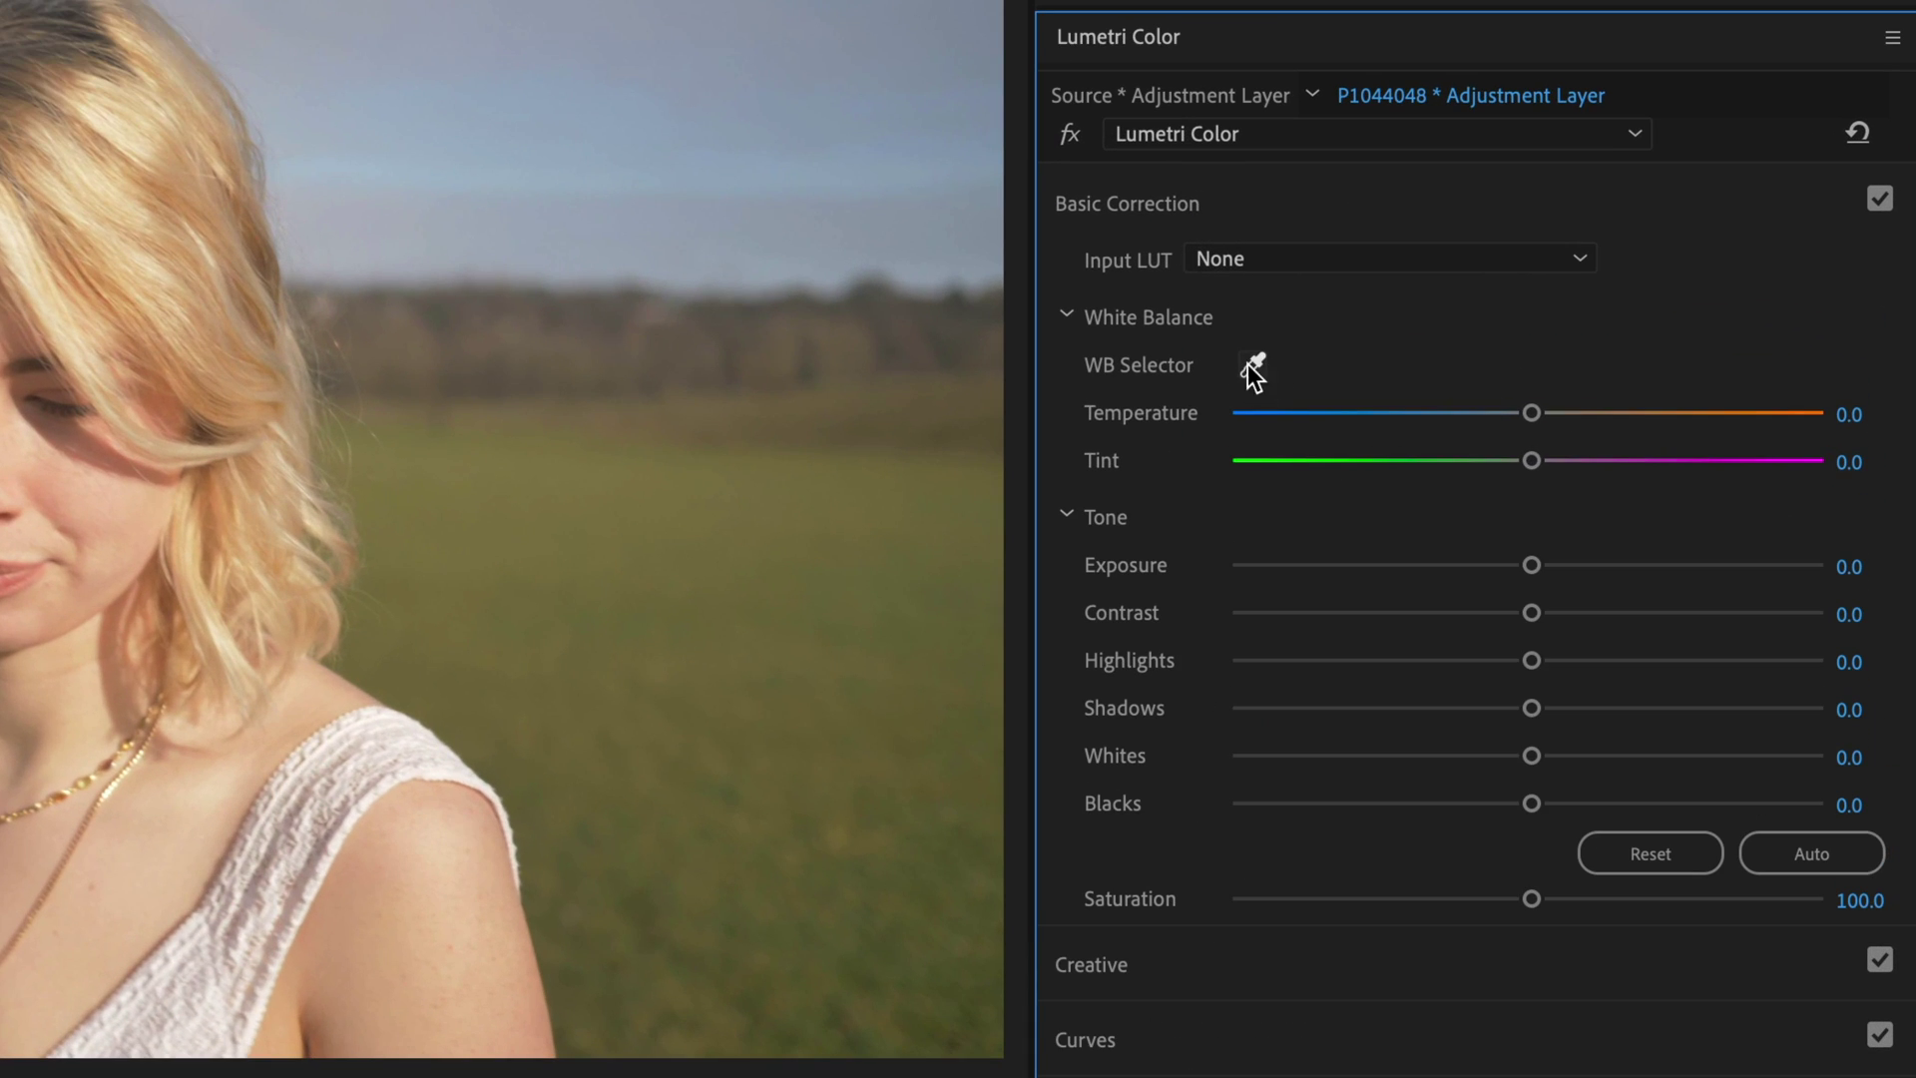
click(1249, 365)
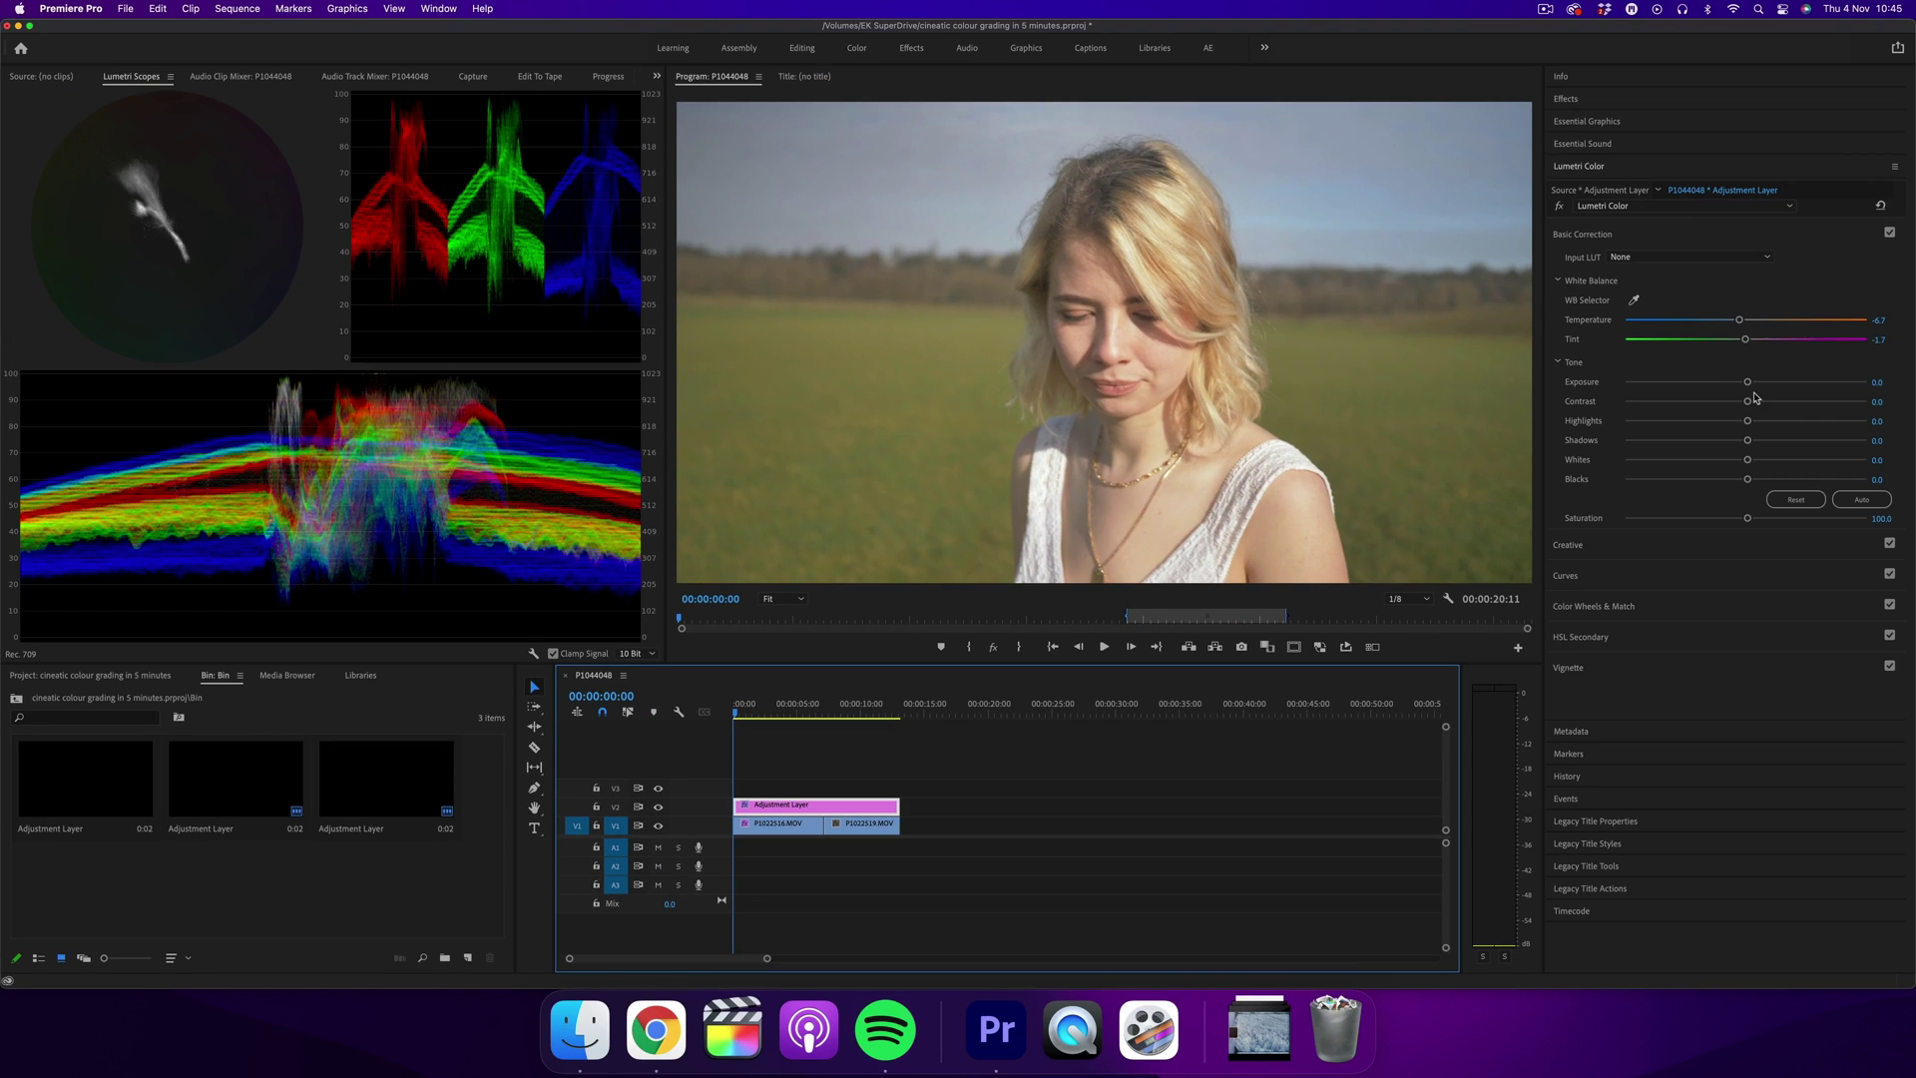
Step: Lift Exposure slightly and set Blacks to about -17.9 after undoing a heavier crush
mouse_move(1747, 382)
mouse_down()
mouse_move(1840, 383)
mouse_move(1708, 387)
mouse_move(1748, 389)
mouse_up()
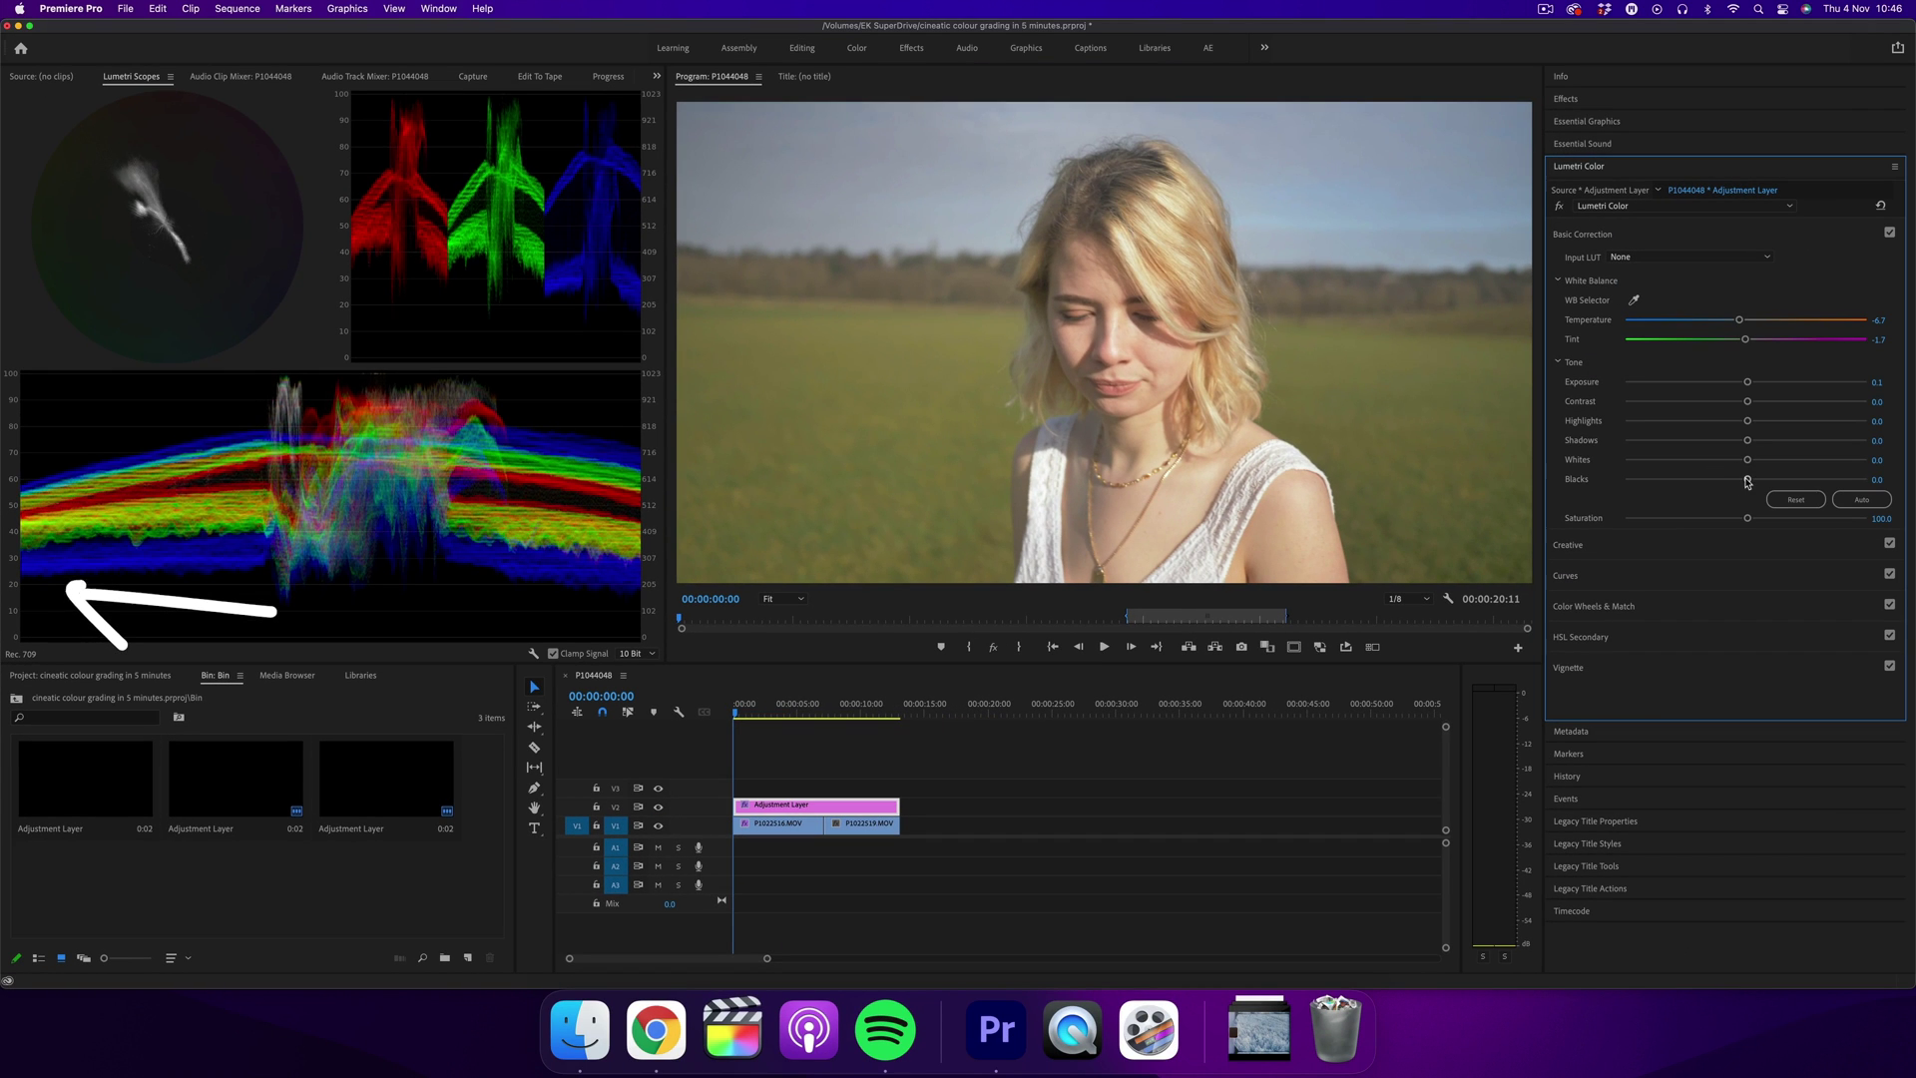
drag(1747, 482, 1612, 489)
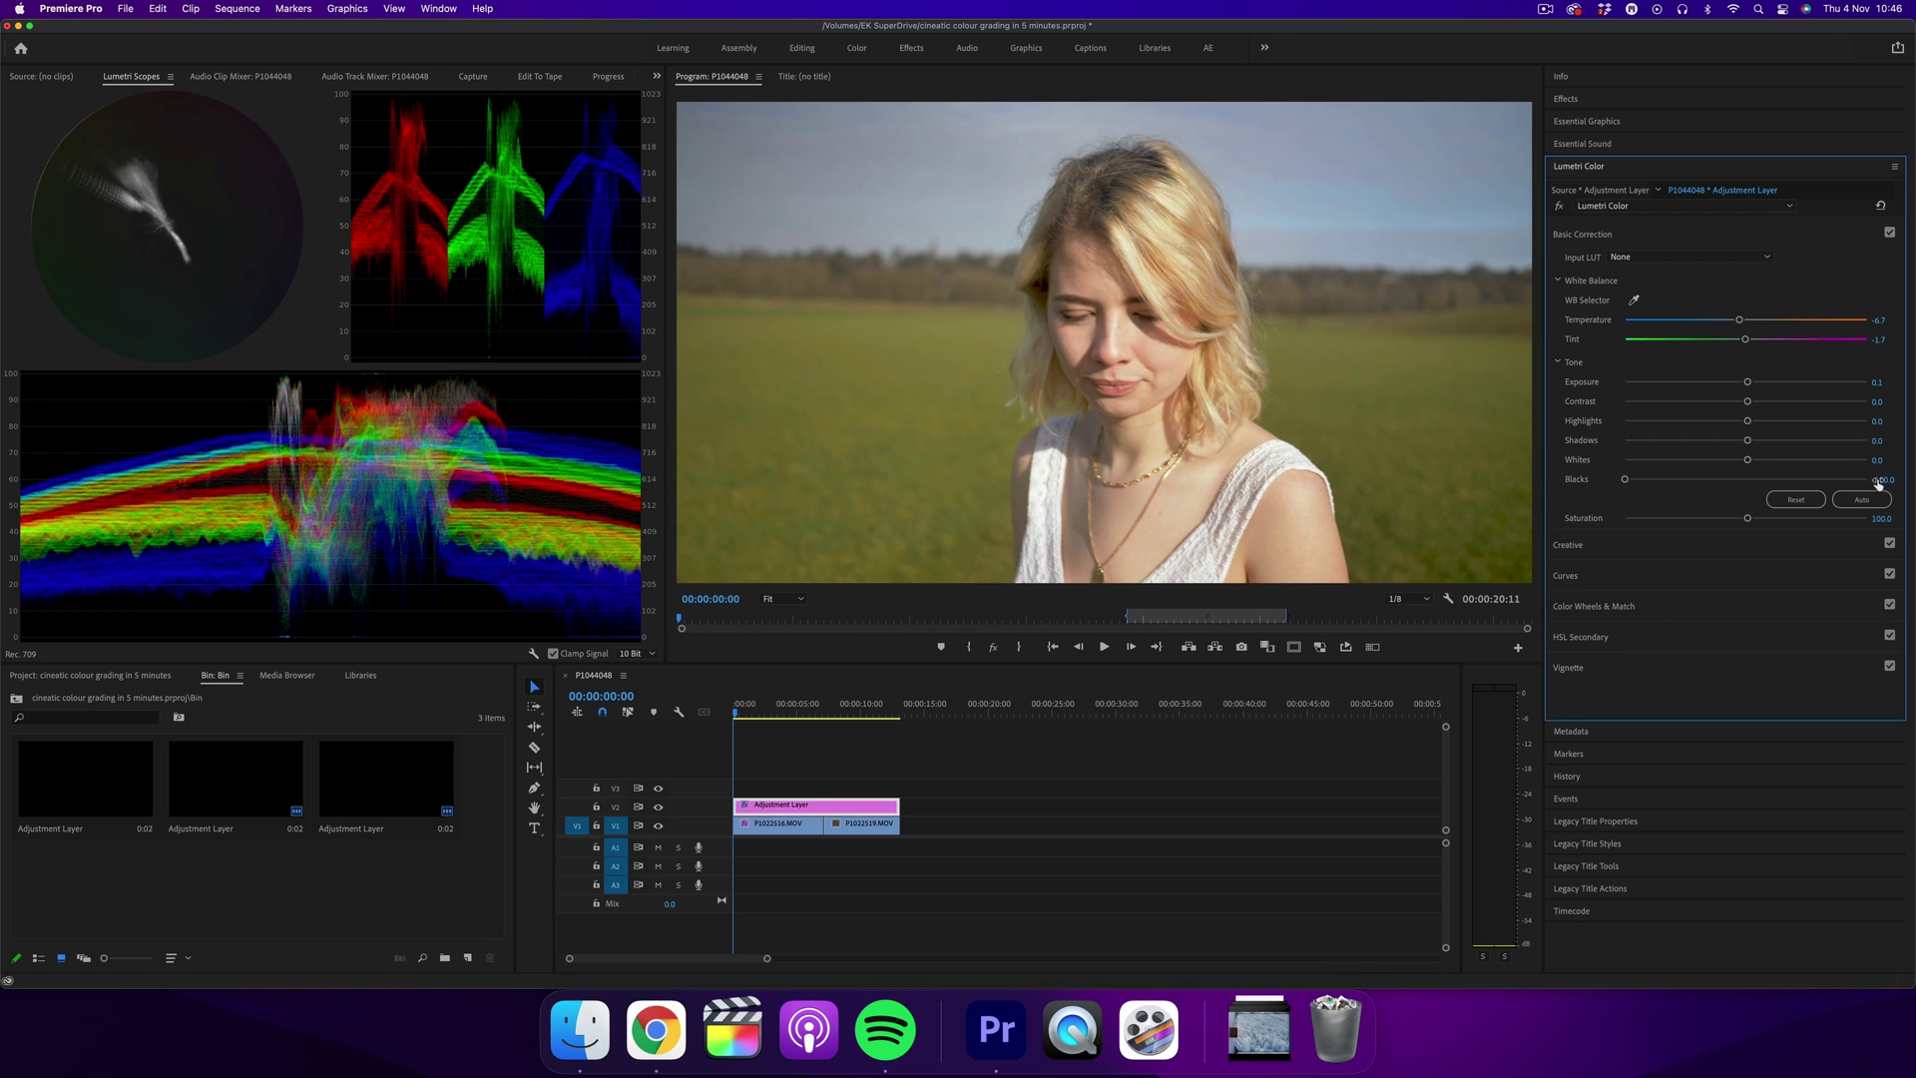
key(super+z)
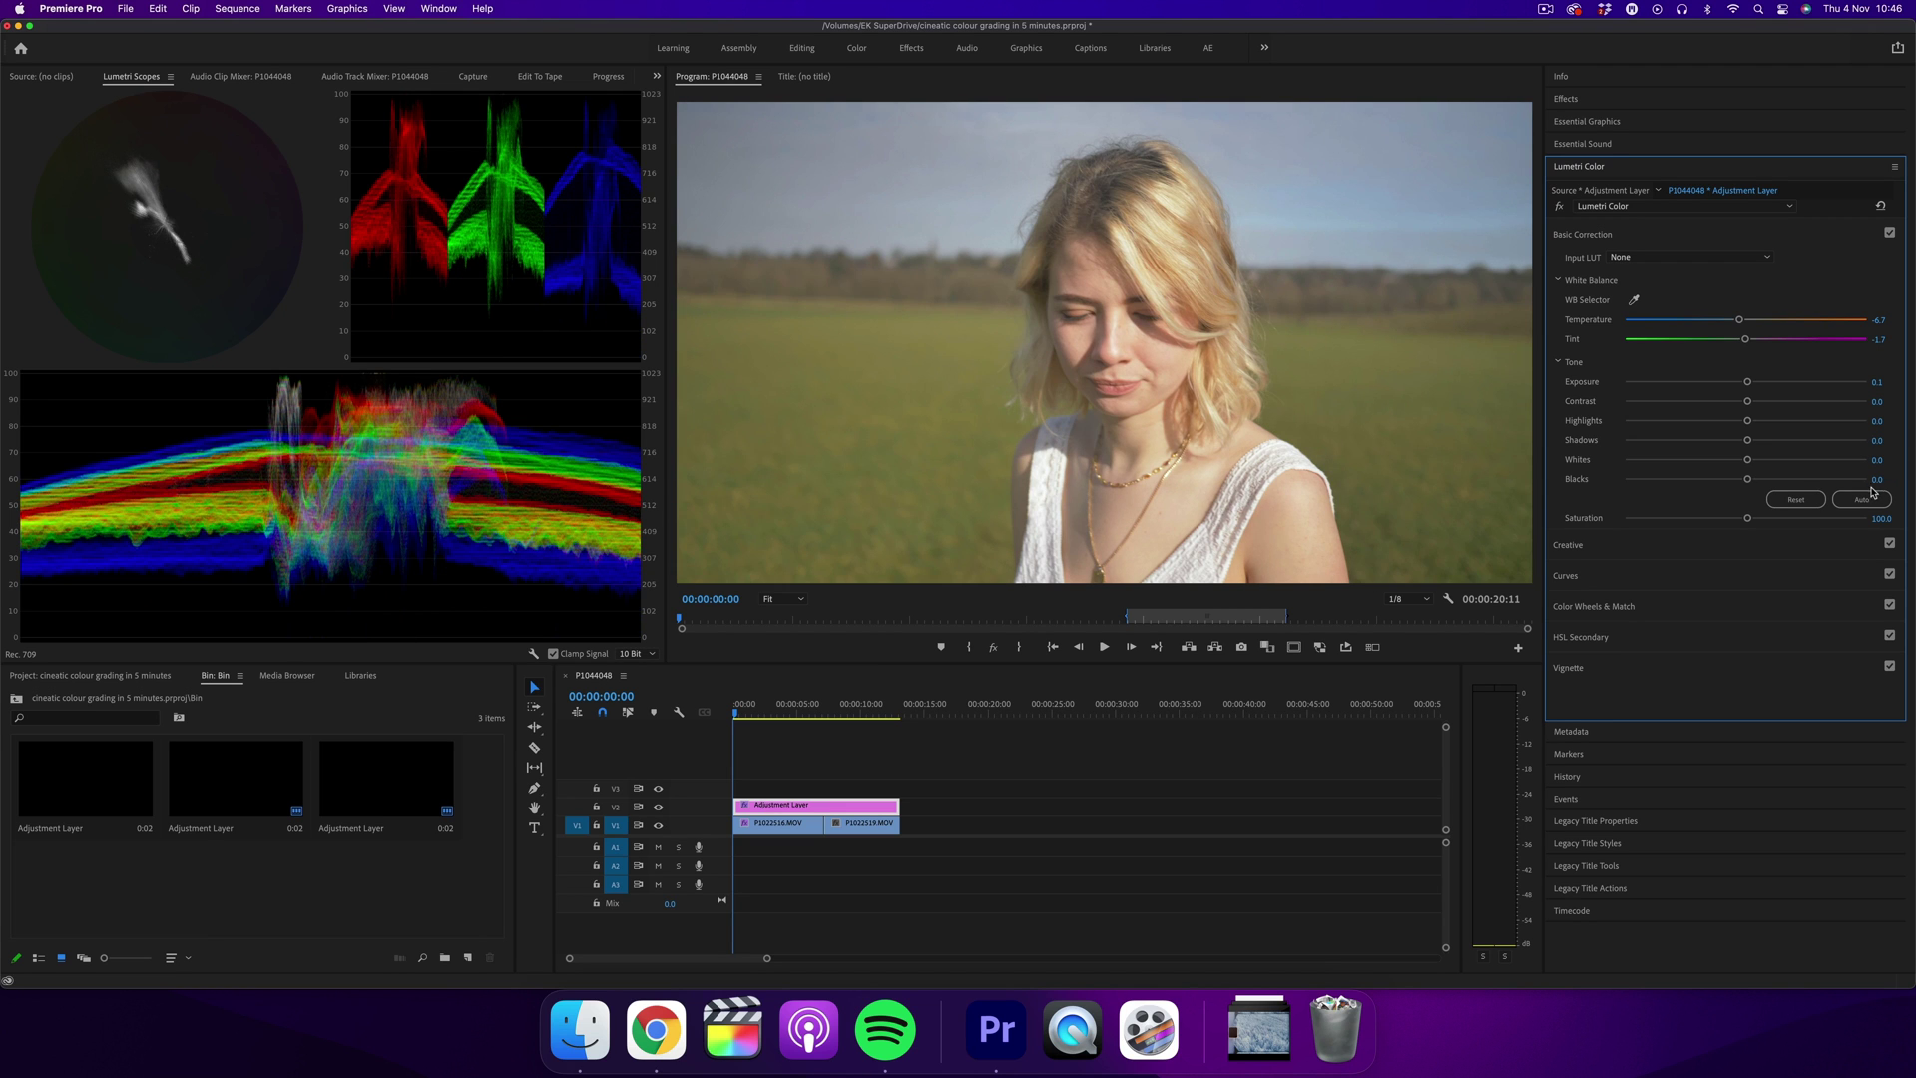
drag(1747, 480, 1724, 487)
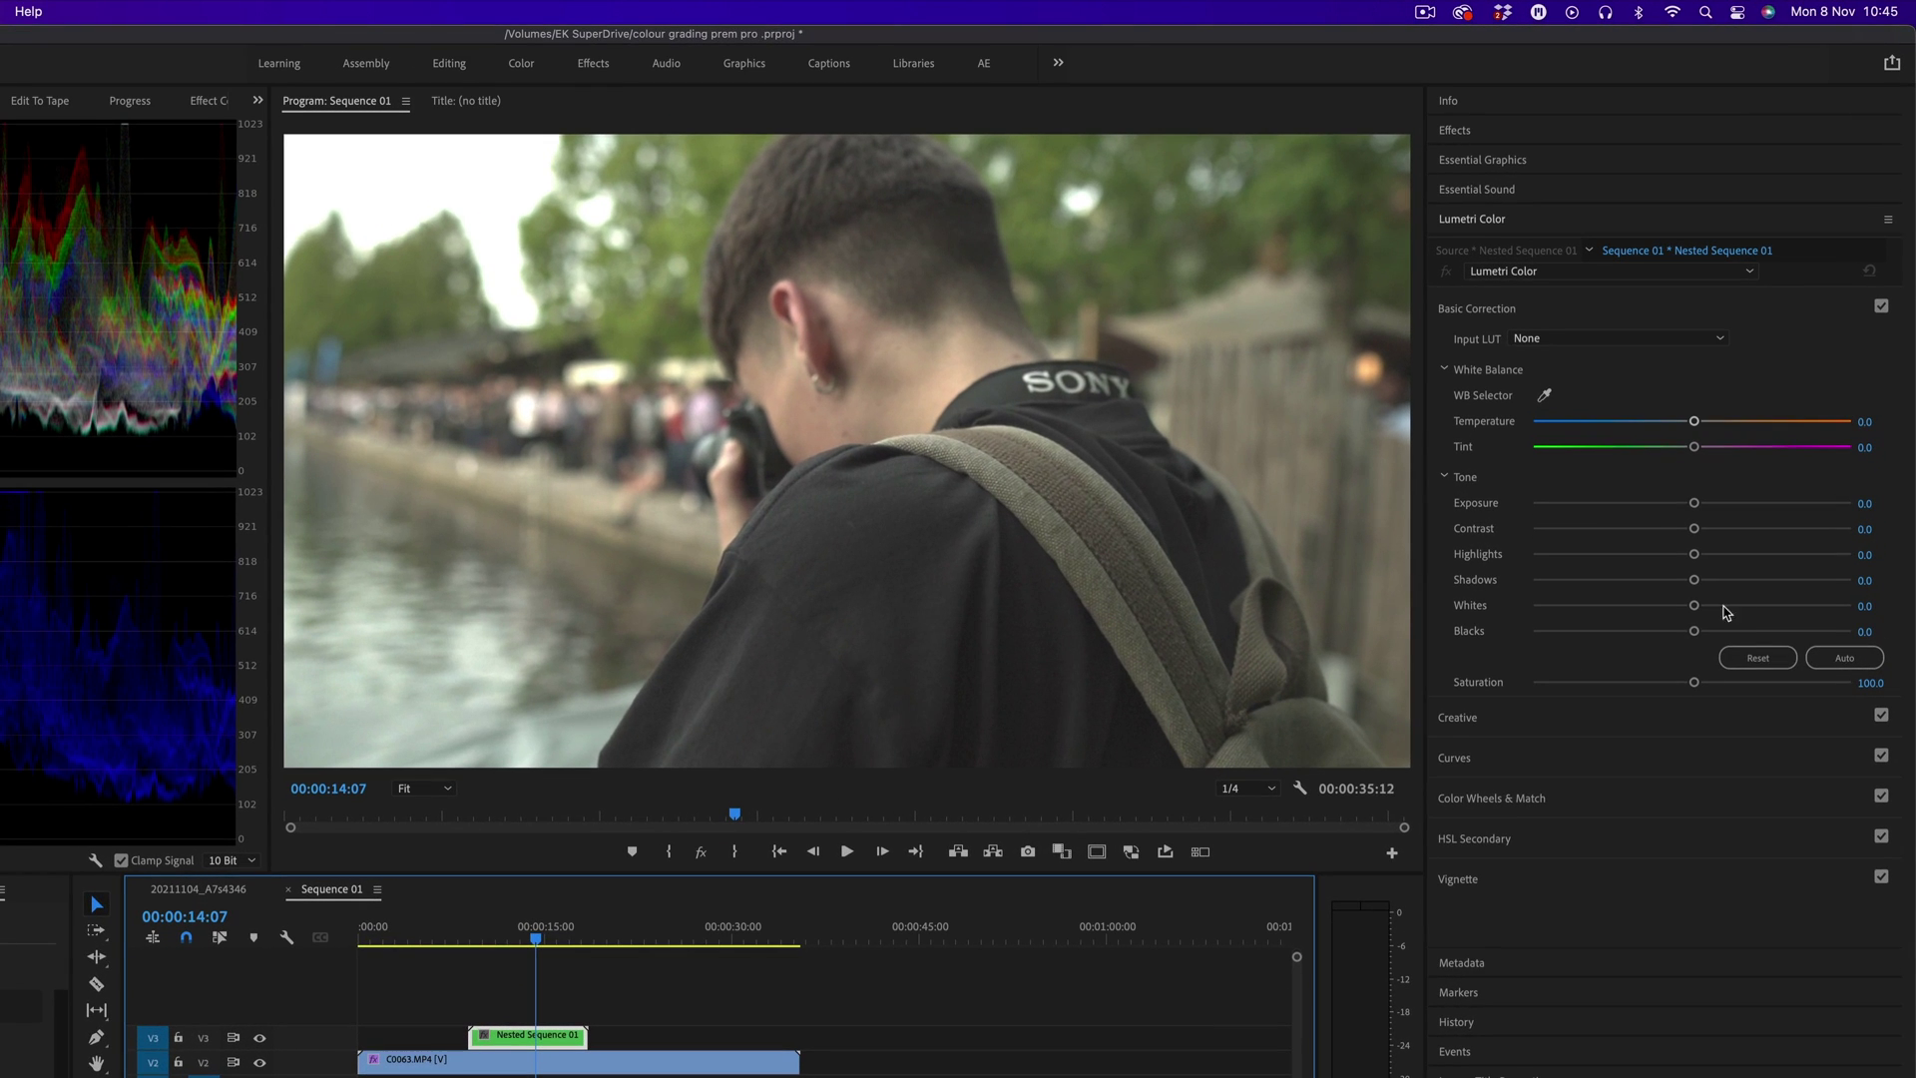
Step: Set Blacks and Shadows to -27.2 and Contrast to 11.7 on the street shot
drag(1693, 633, 1651, 633)
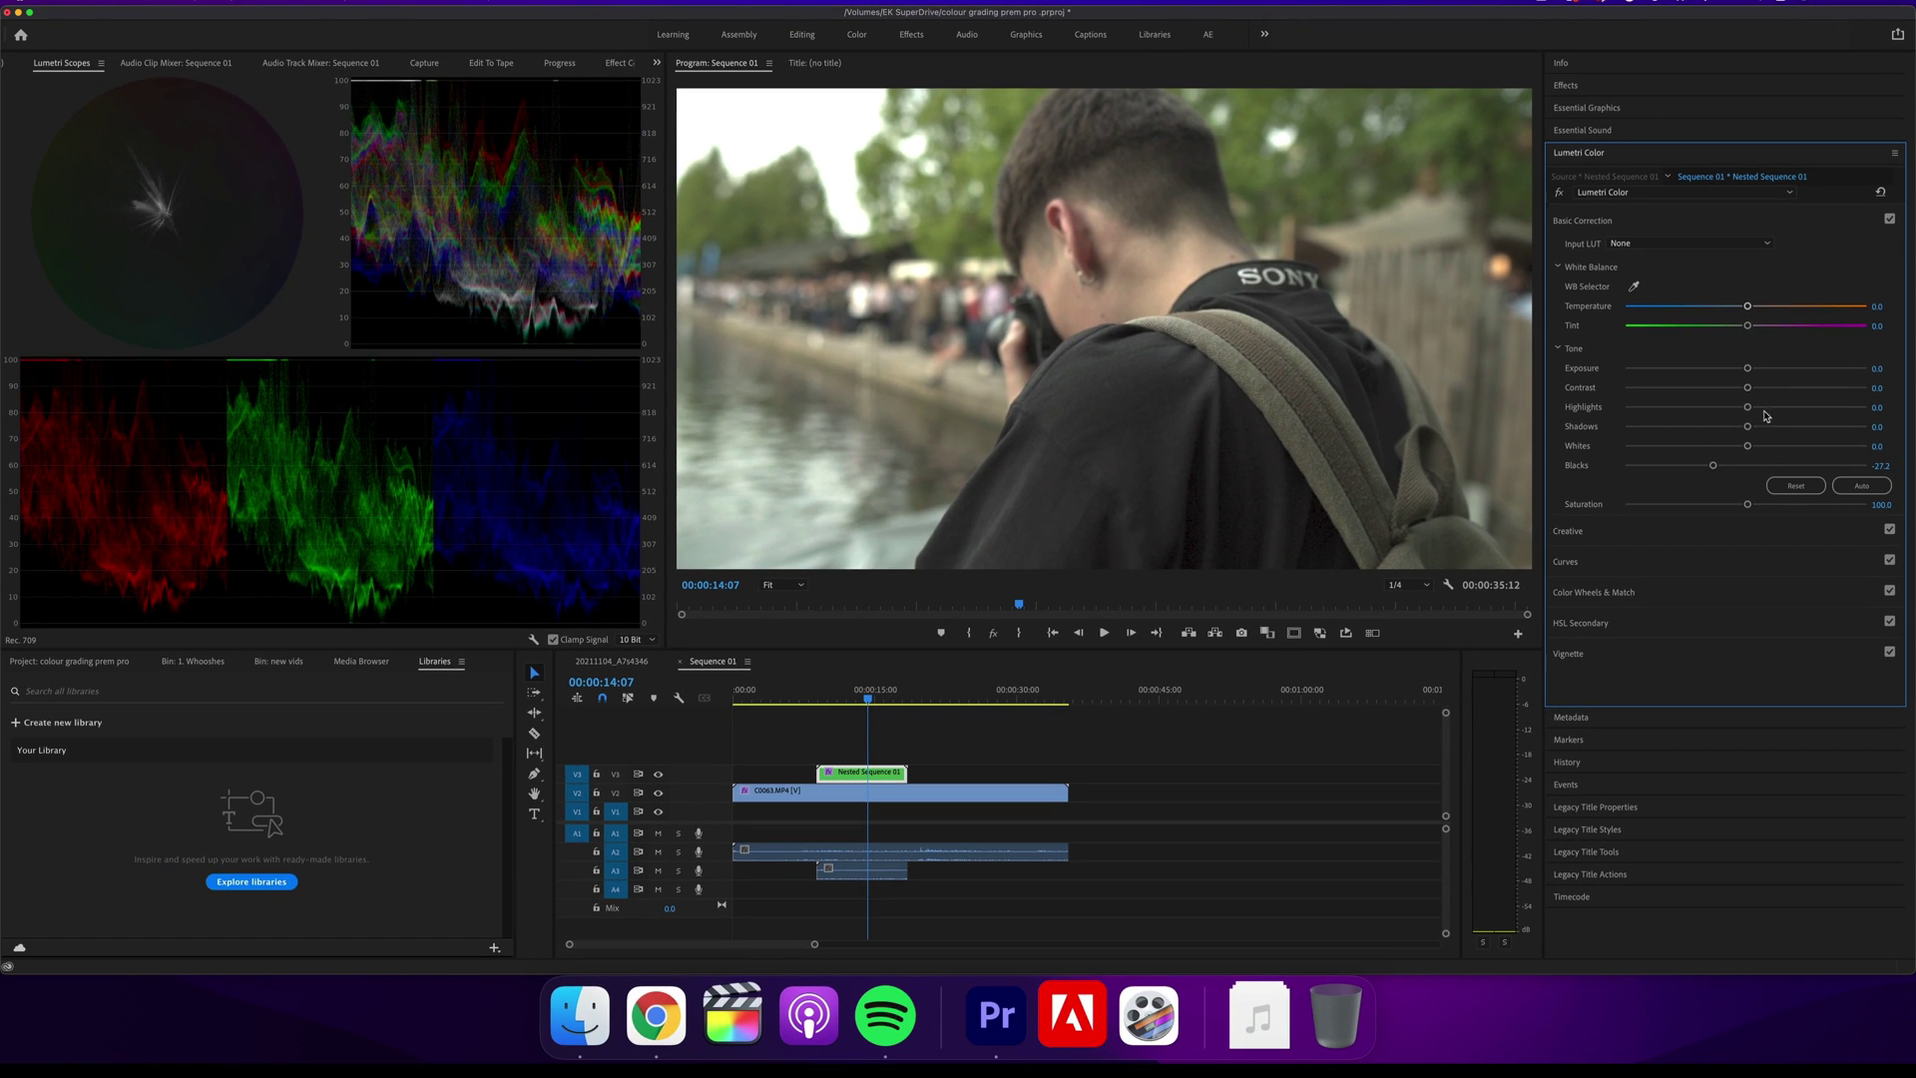
drag(1747, 427, 1713, 427)
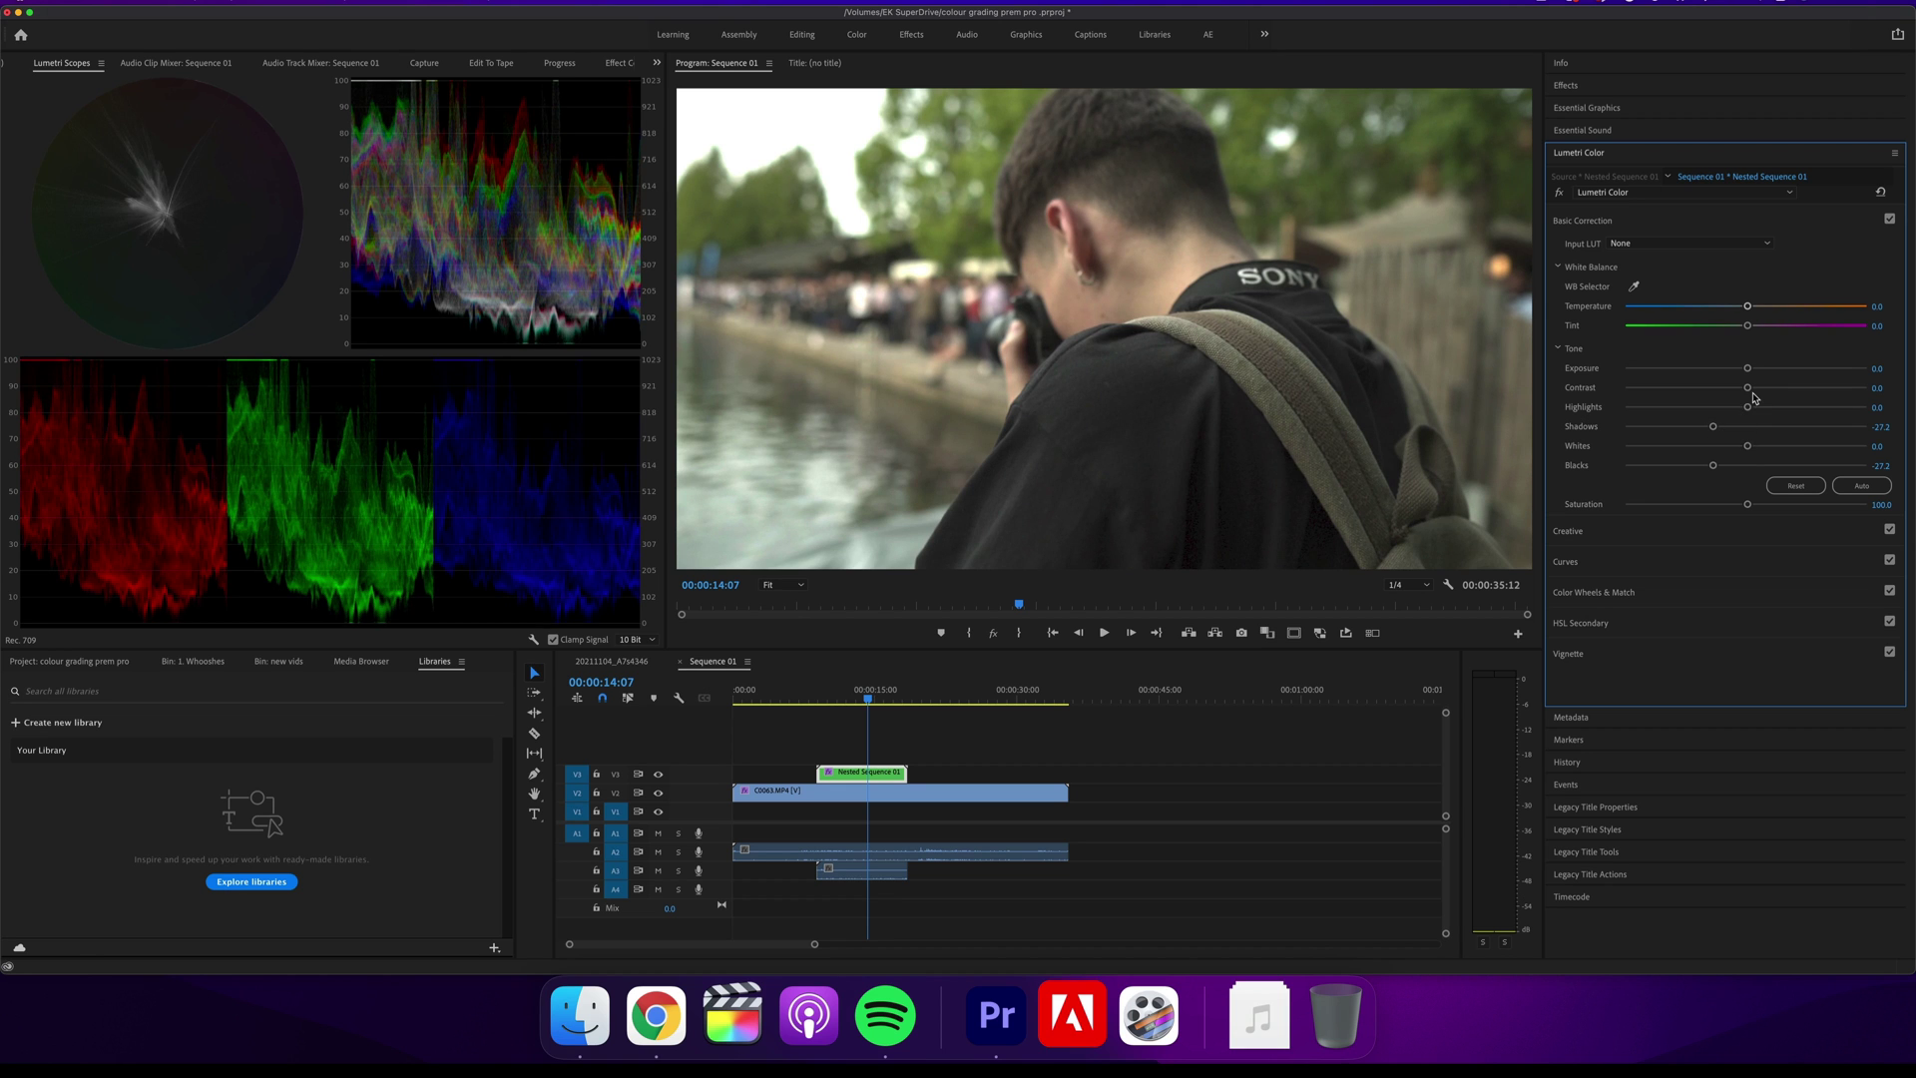
drag(1748, 388, 1755, 391)
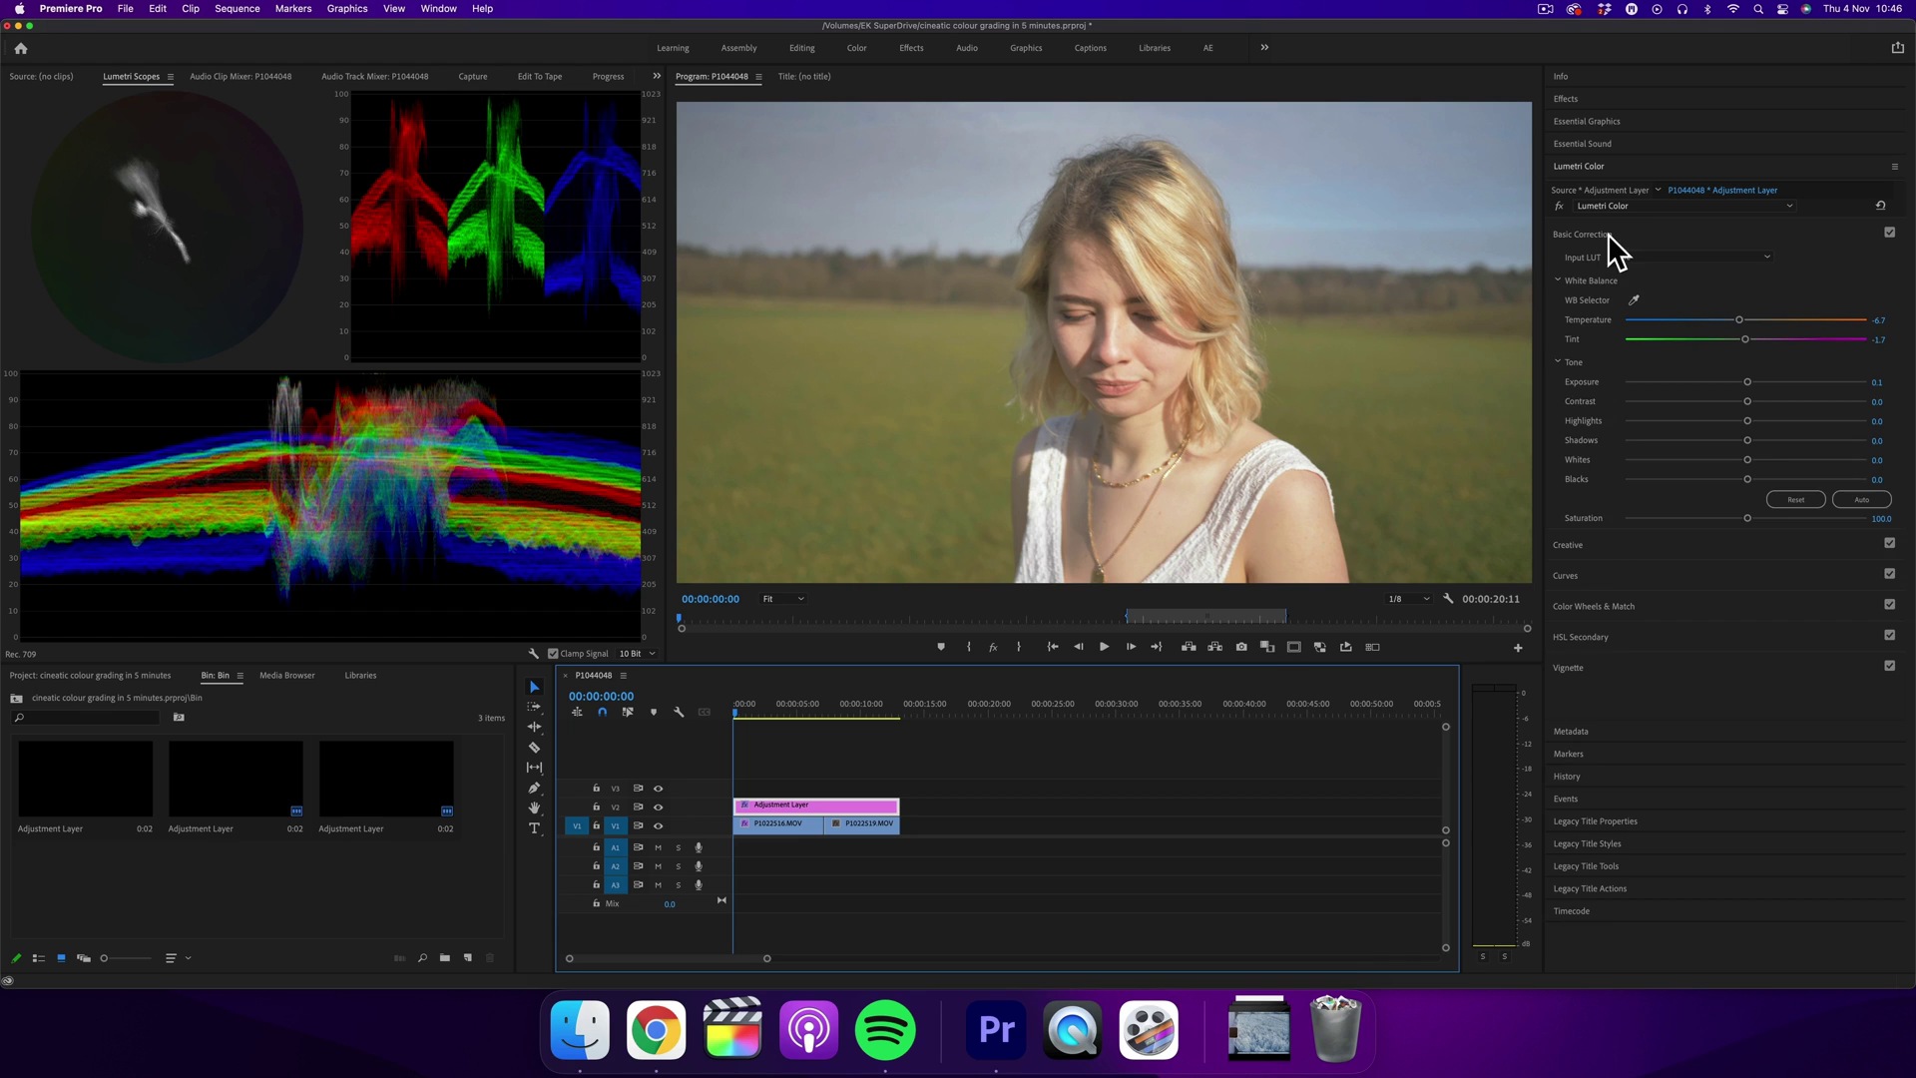
Step: Collapse Basic Correction and expand Curves to show the RGB Curves graph
click(1589, 247)
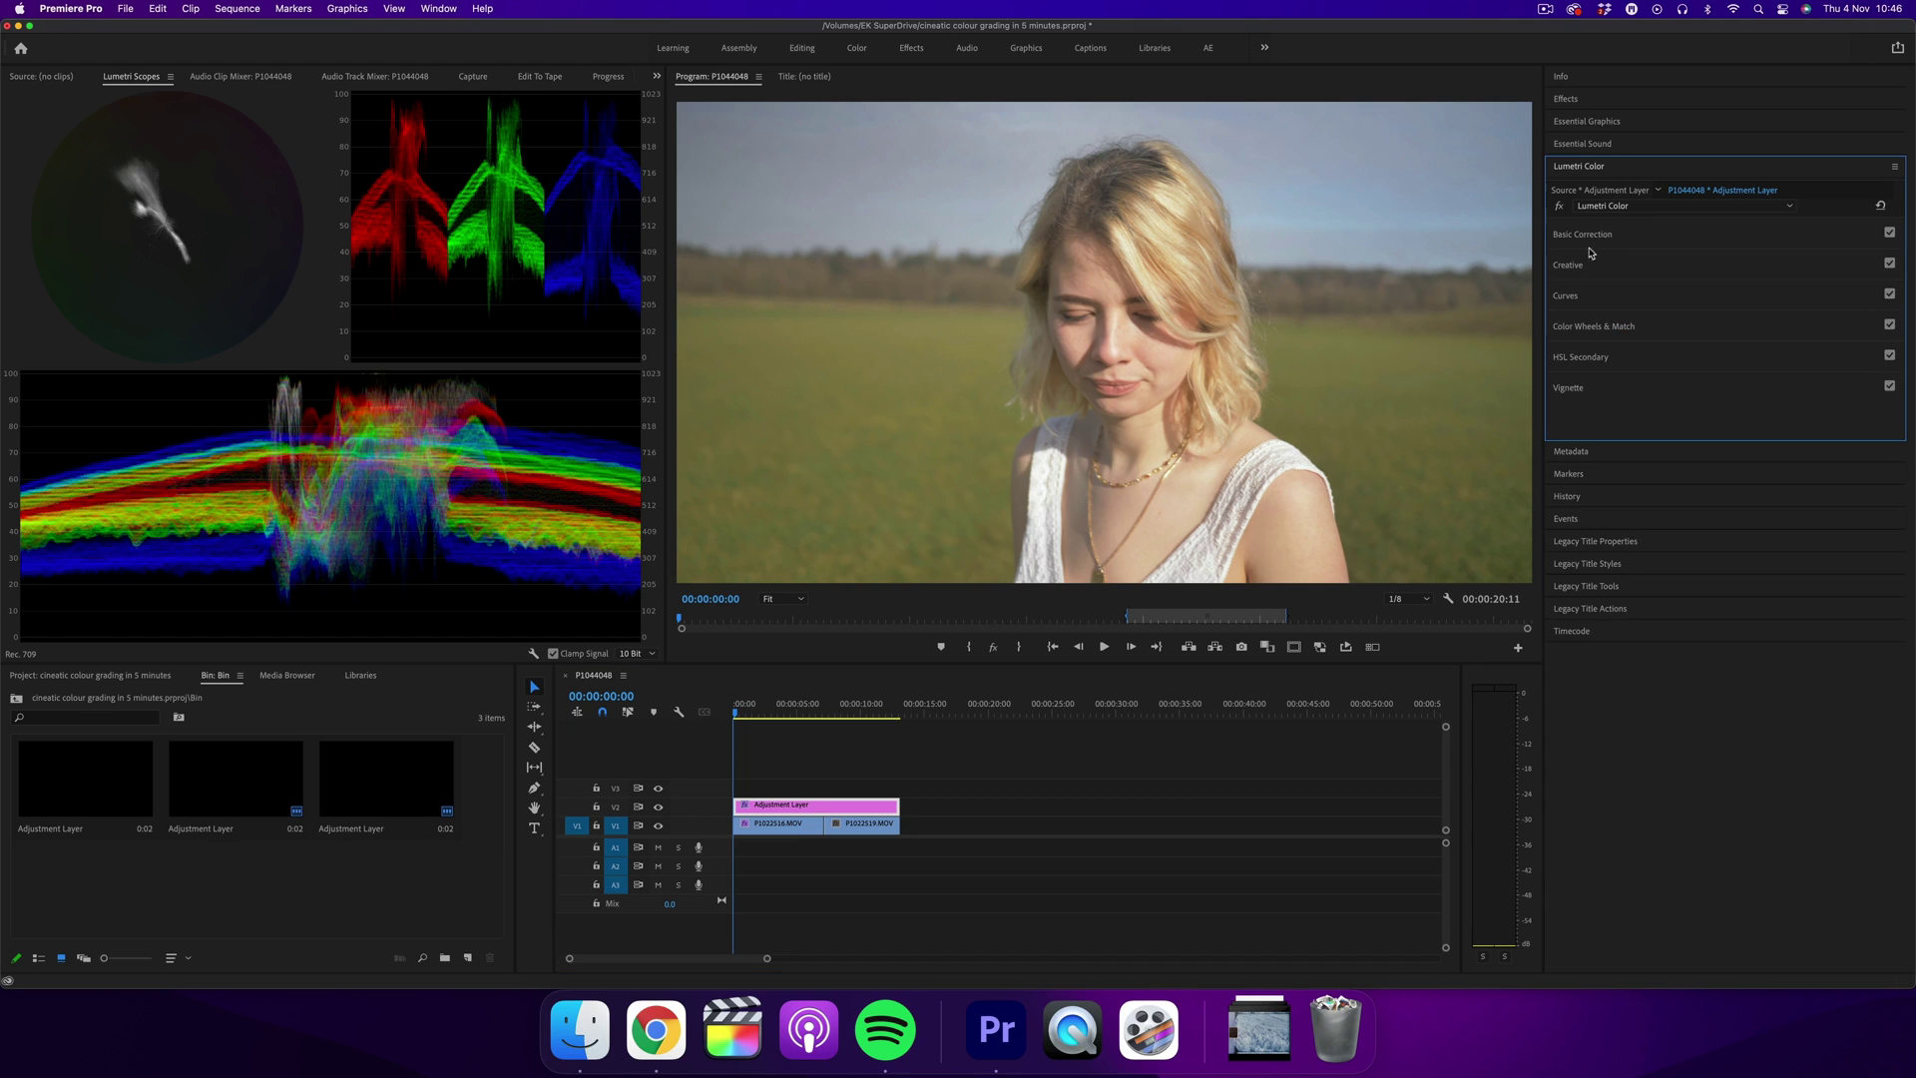
click(1581, 295)
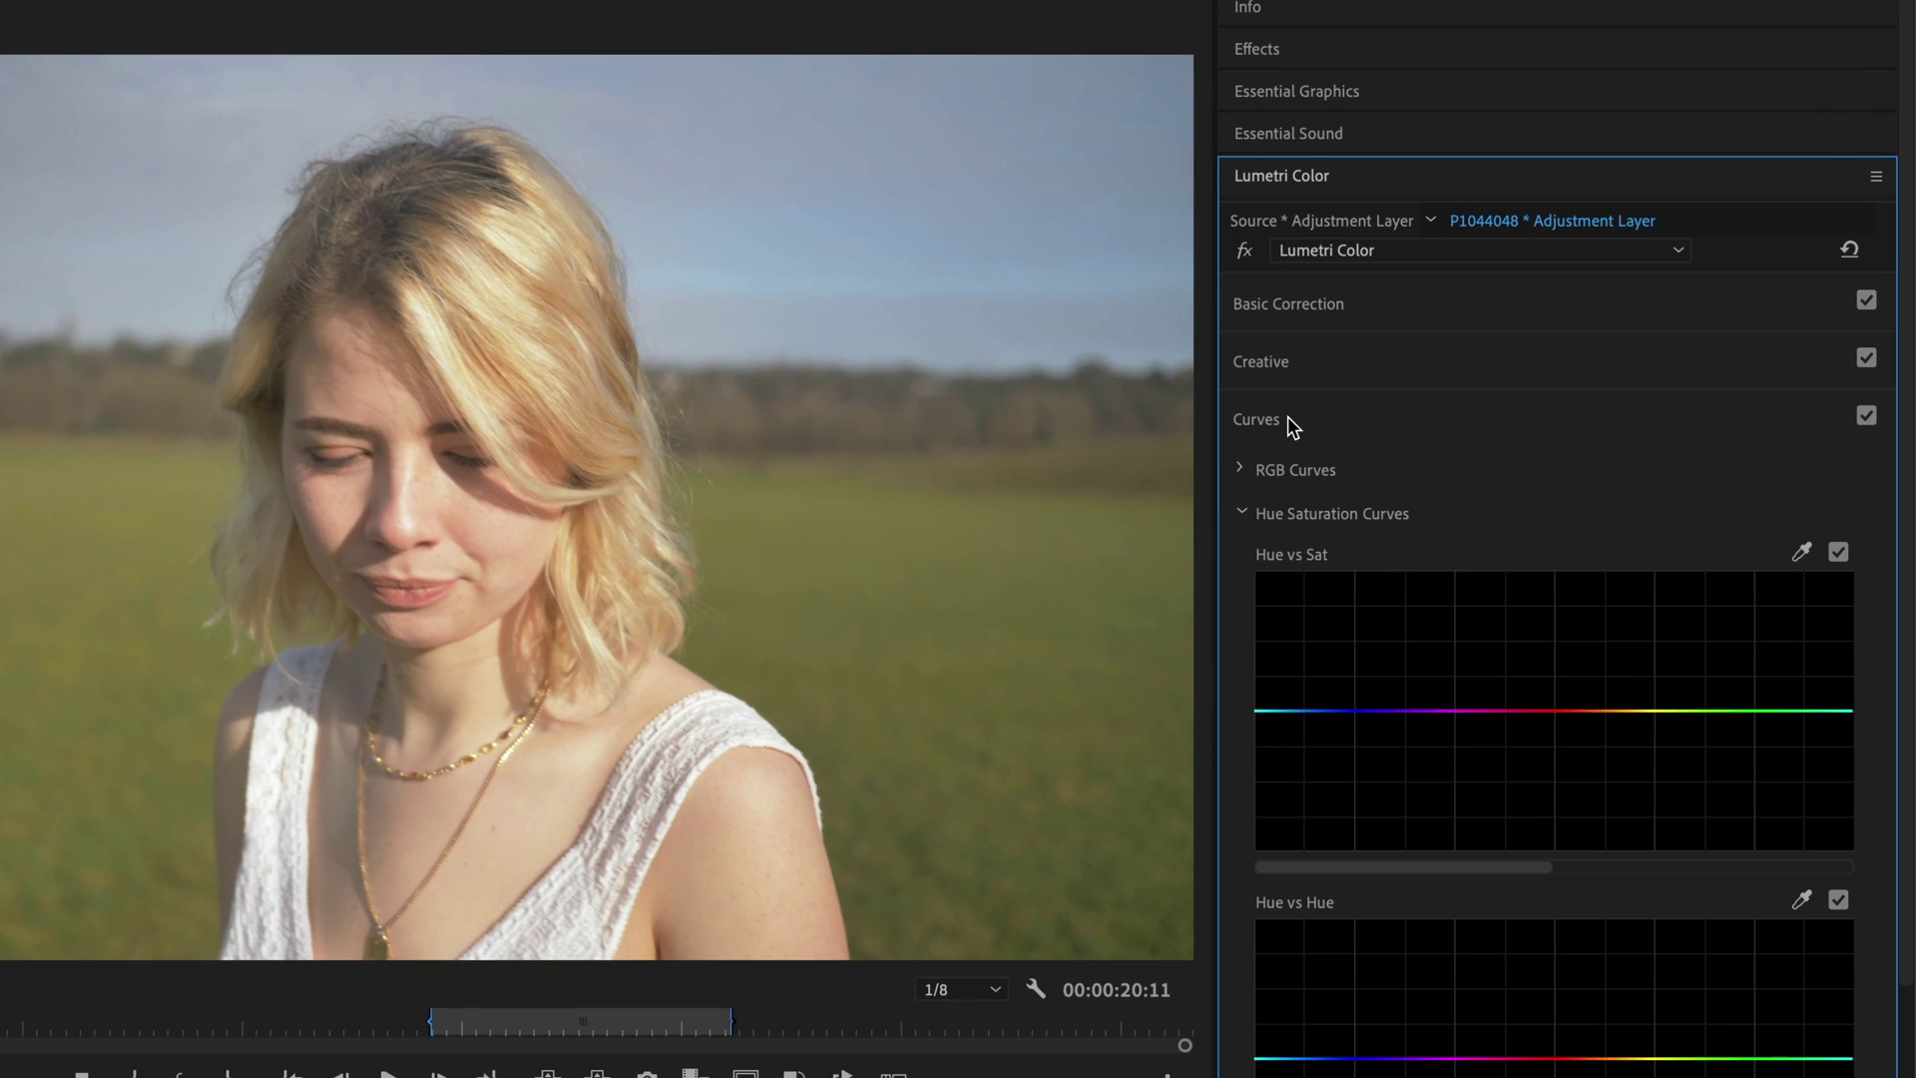
click(1242, 466)
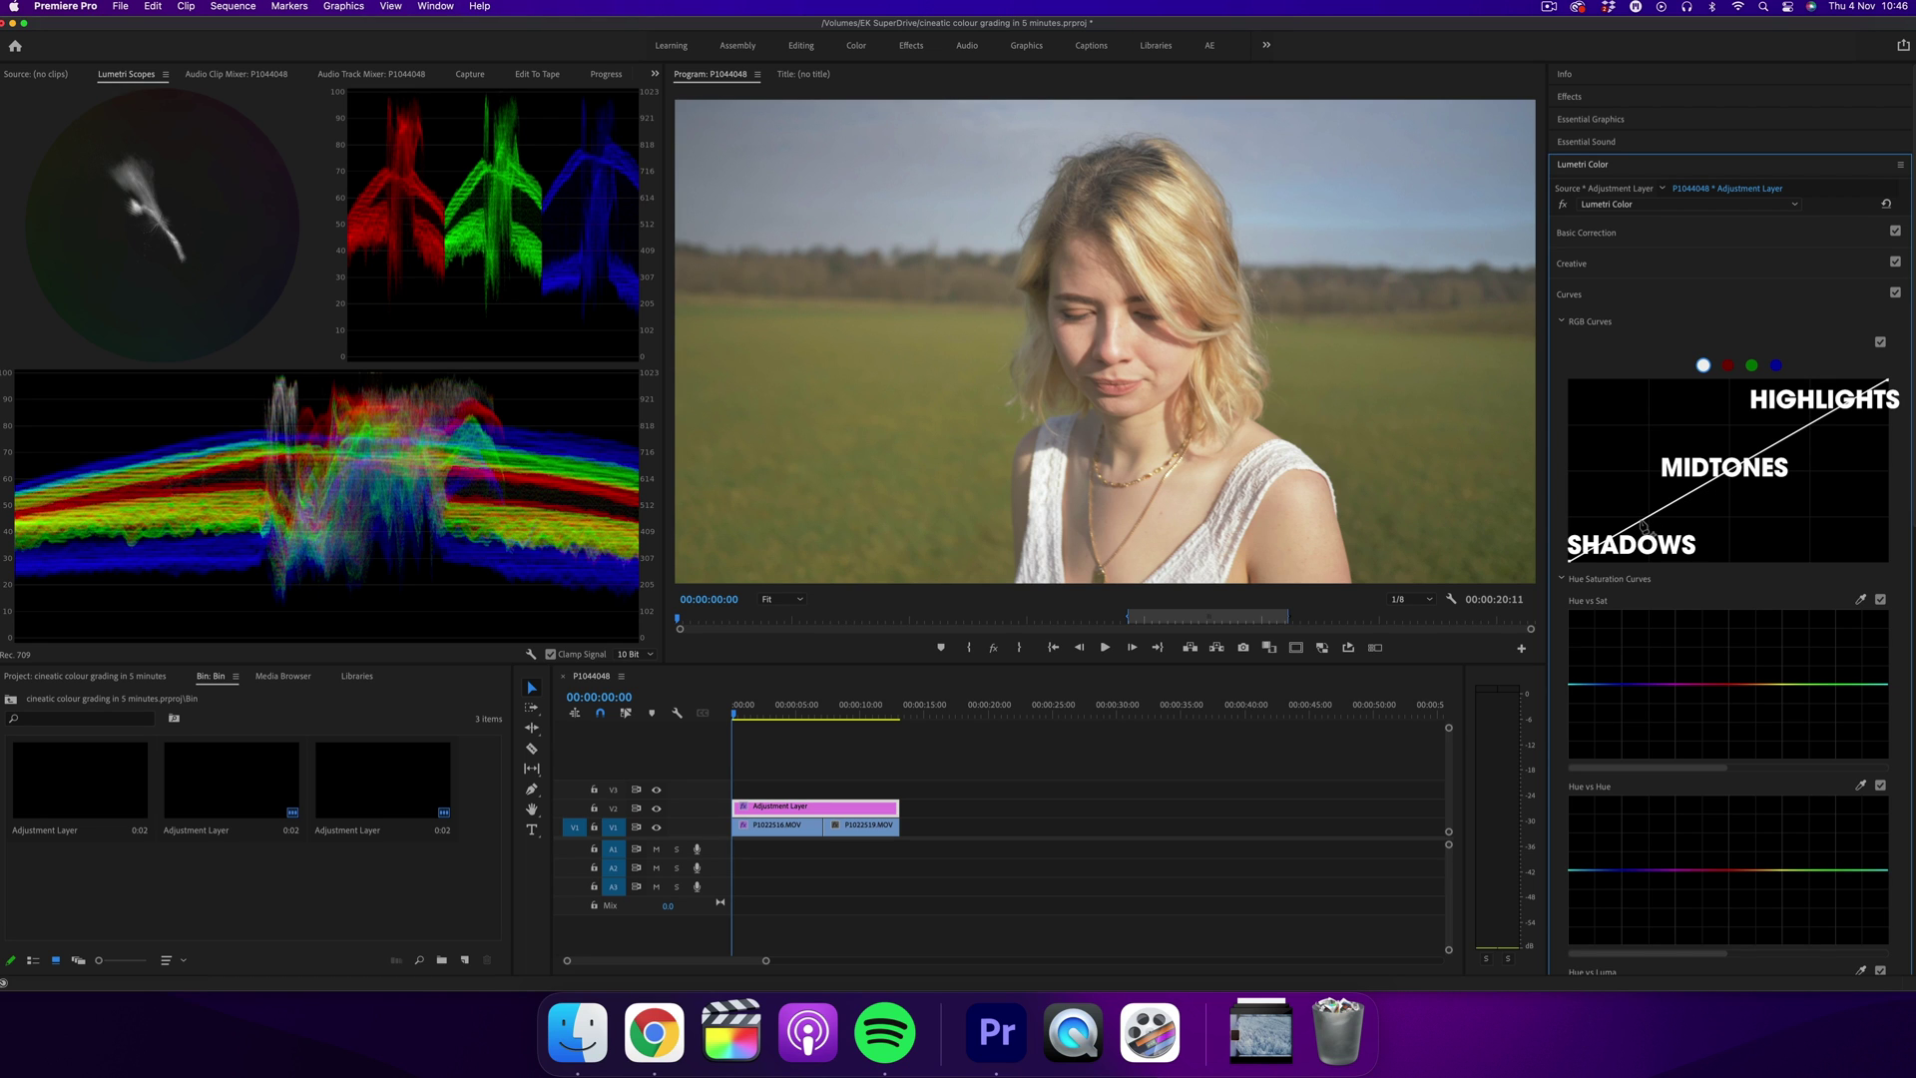
Step: Try bending the luma and red curves, then reset the red curve to straight
click(1728, 366)
click(1753, 366)
click(1703, 365)
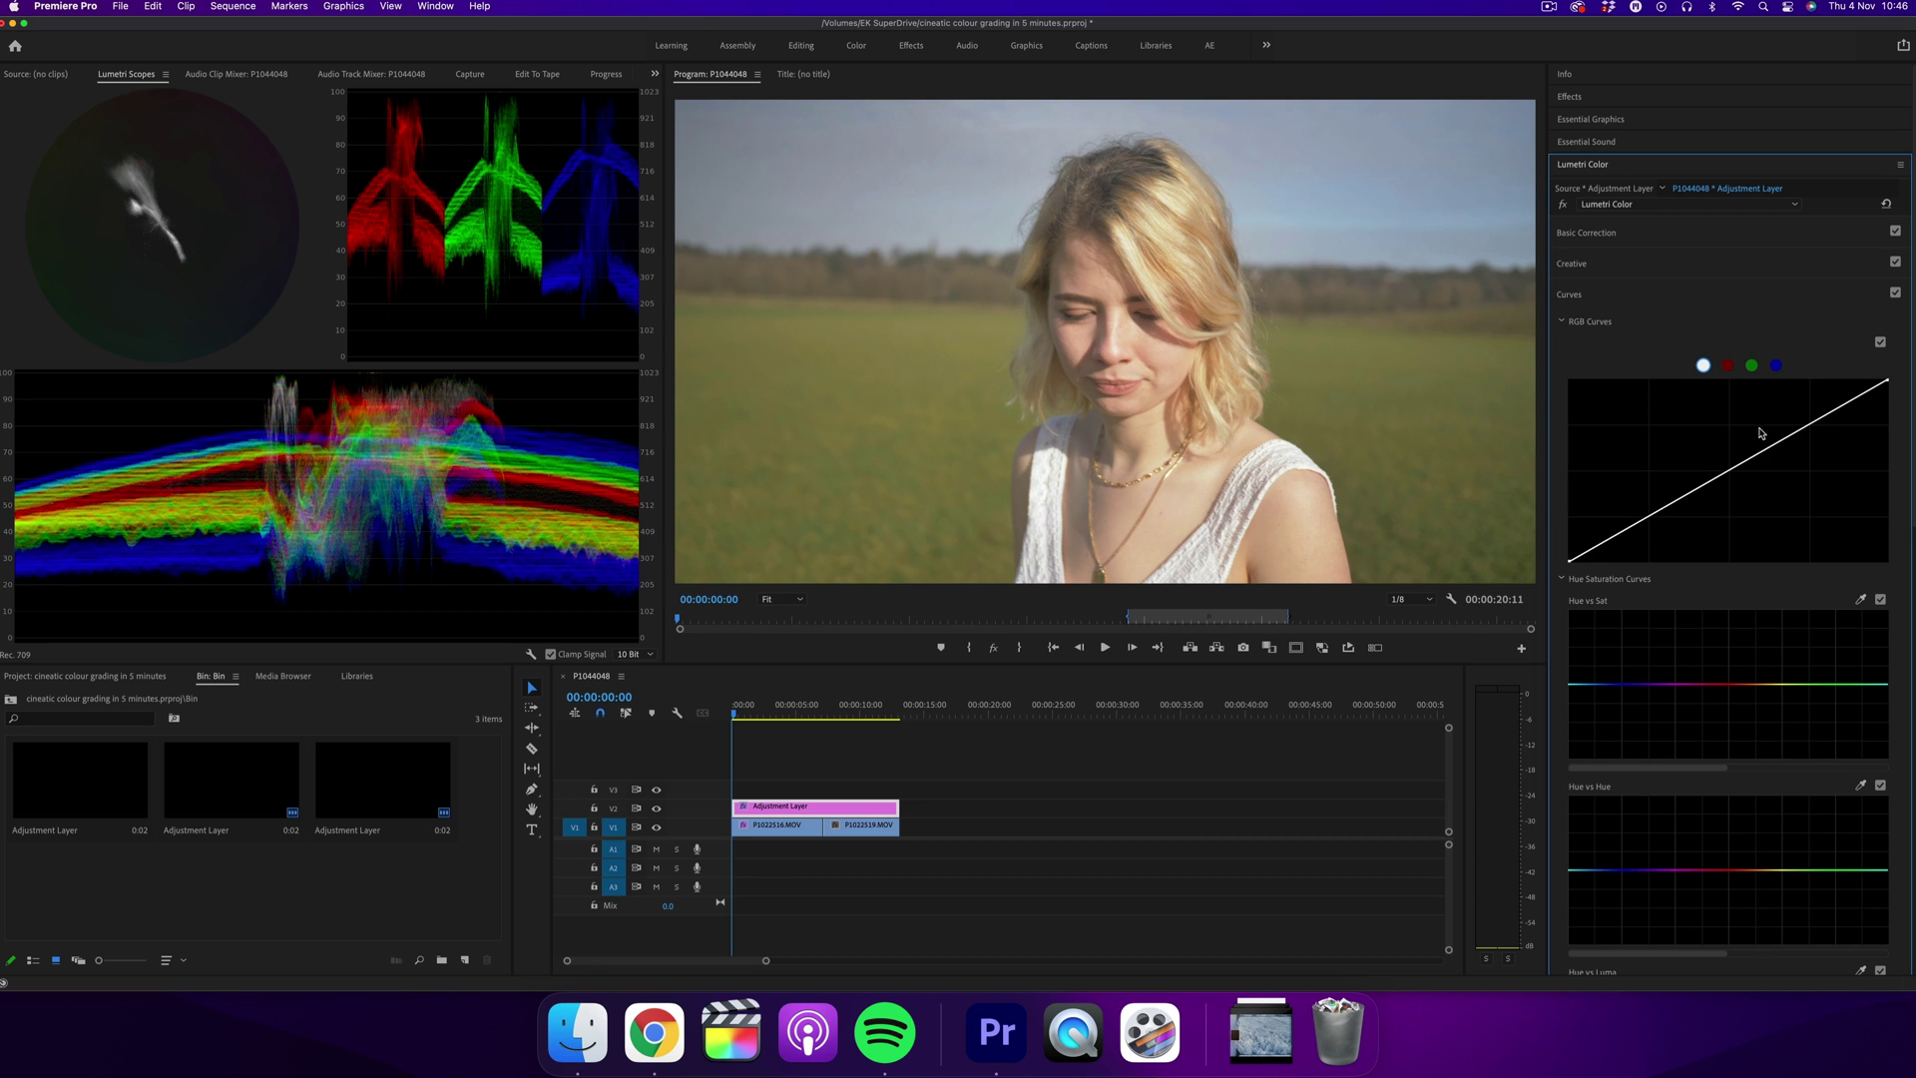
mouse_move(1784, 451)
mouse_down()
mouse_move(1776, 429)
mouse_move(1812, 471)
mouse_up()
click(1728, 365)
drag(1797, 422, 1826, 448)
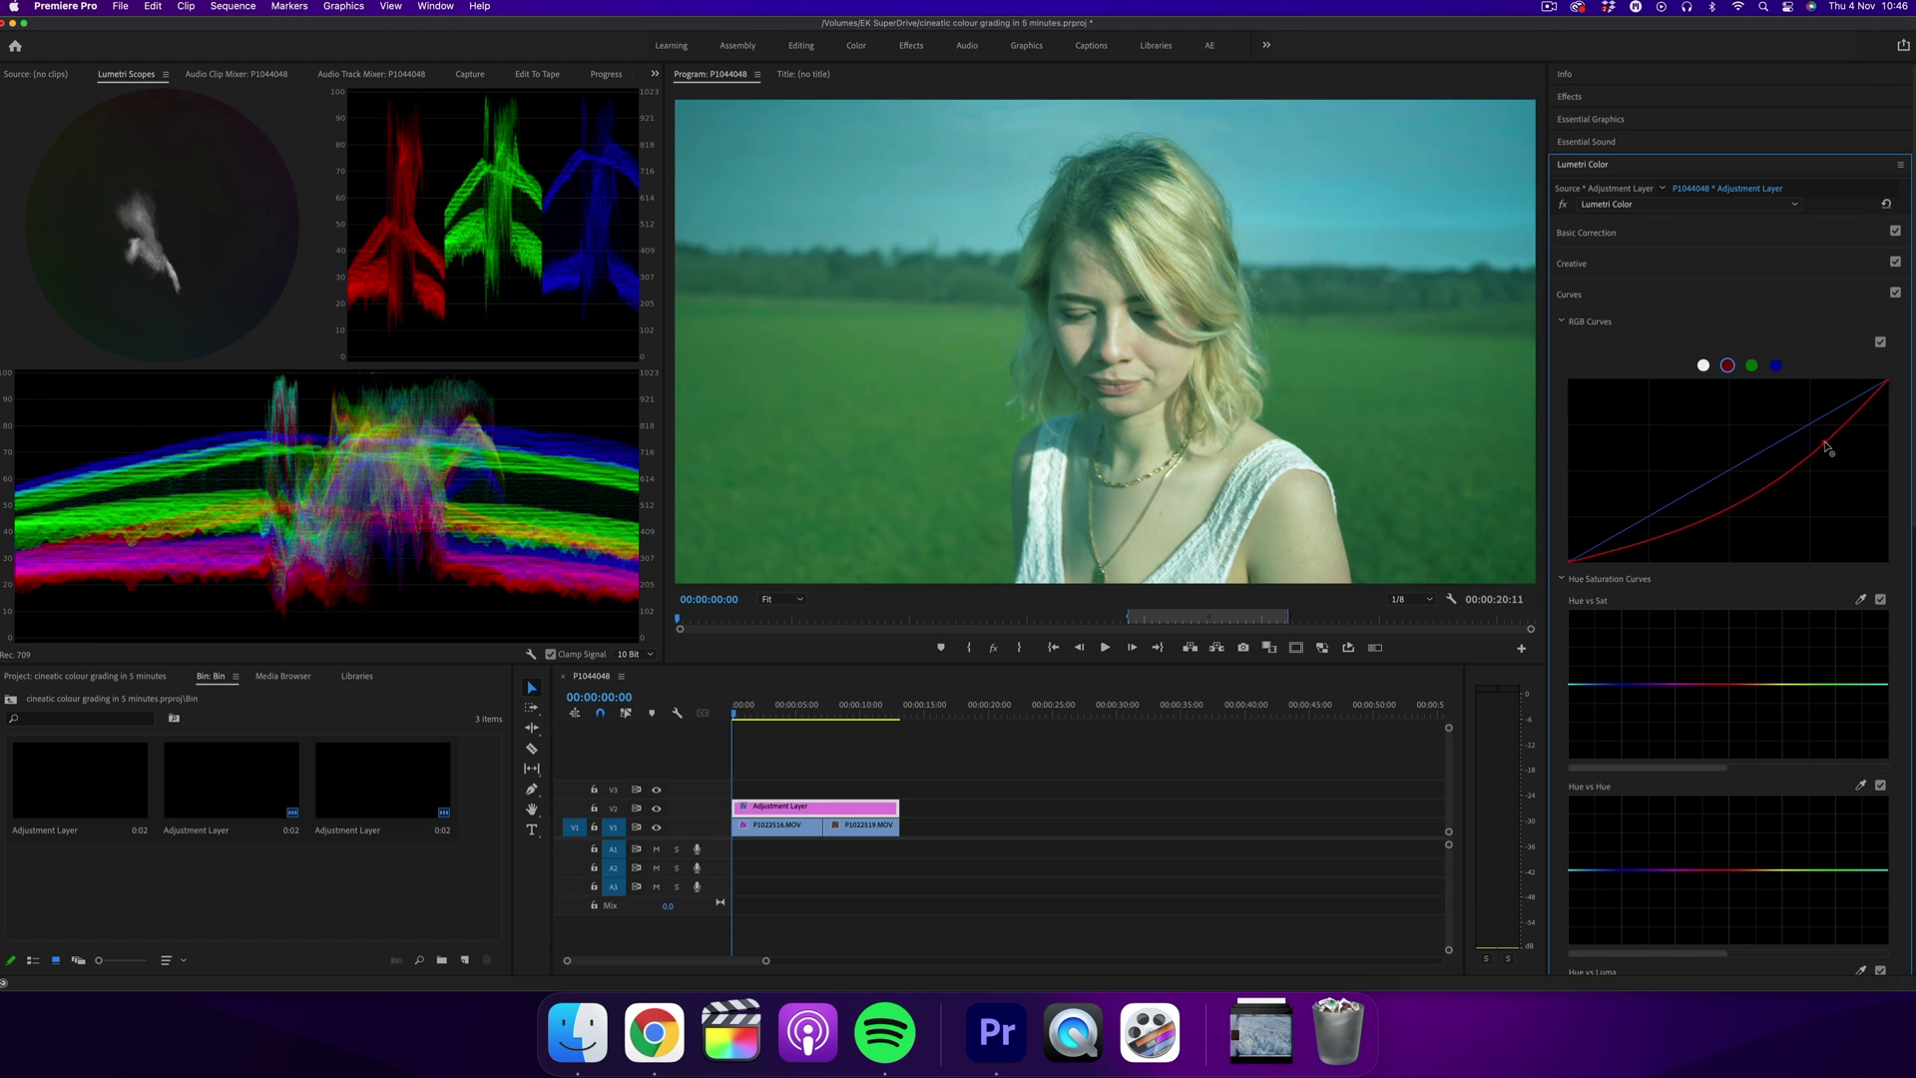
double_click(1764, 385)
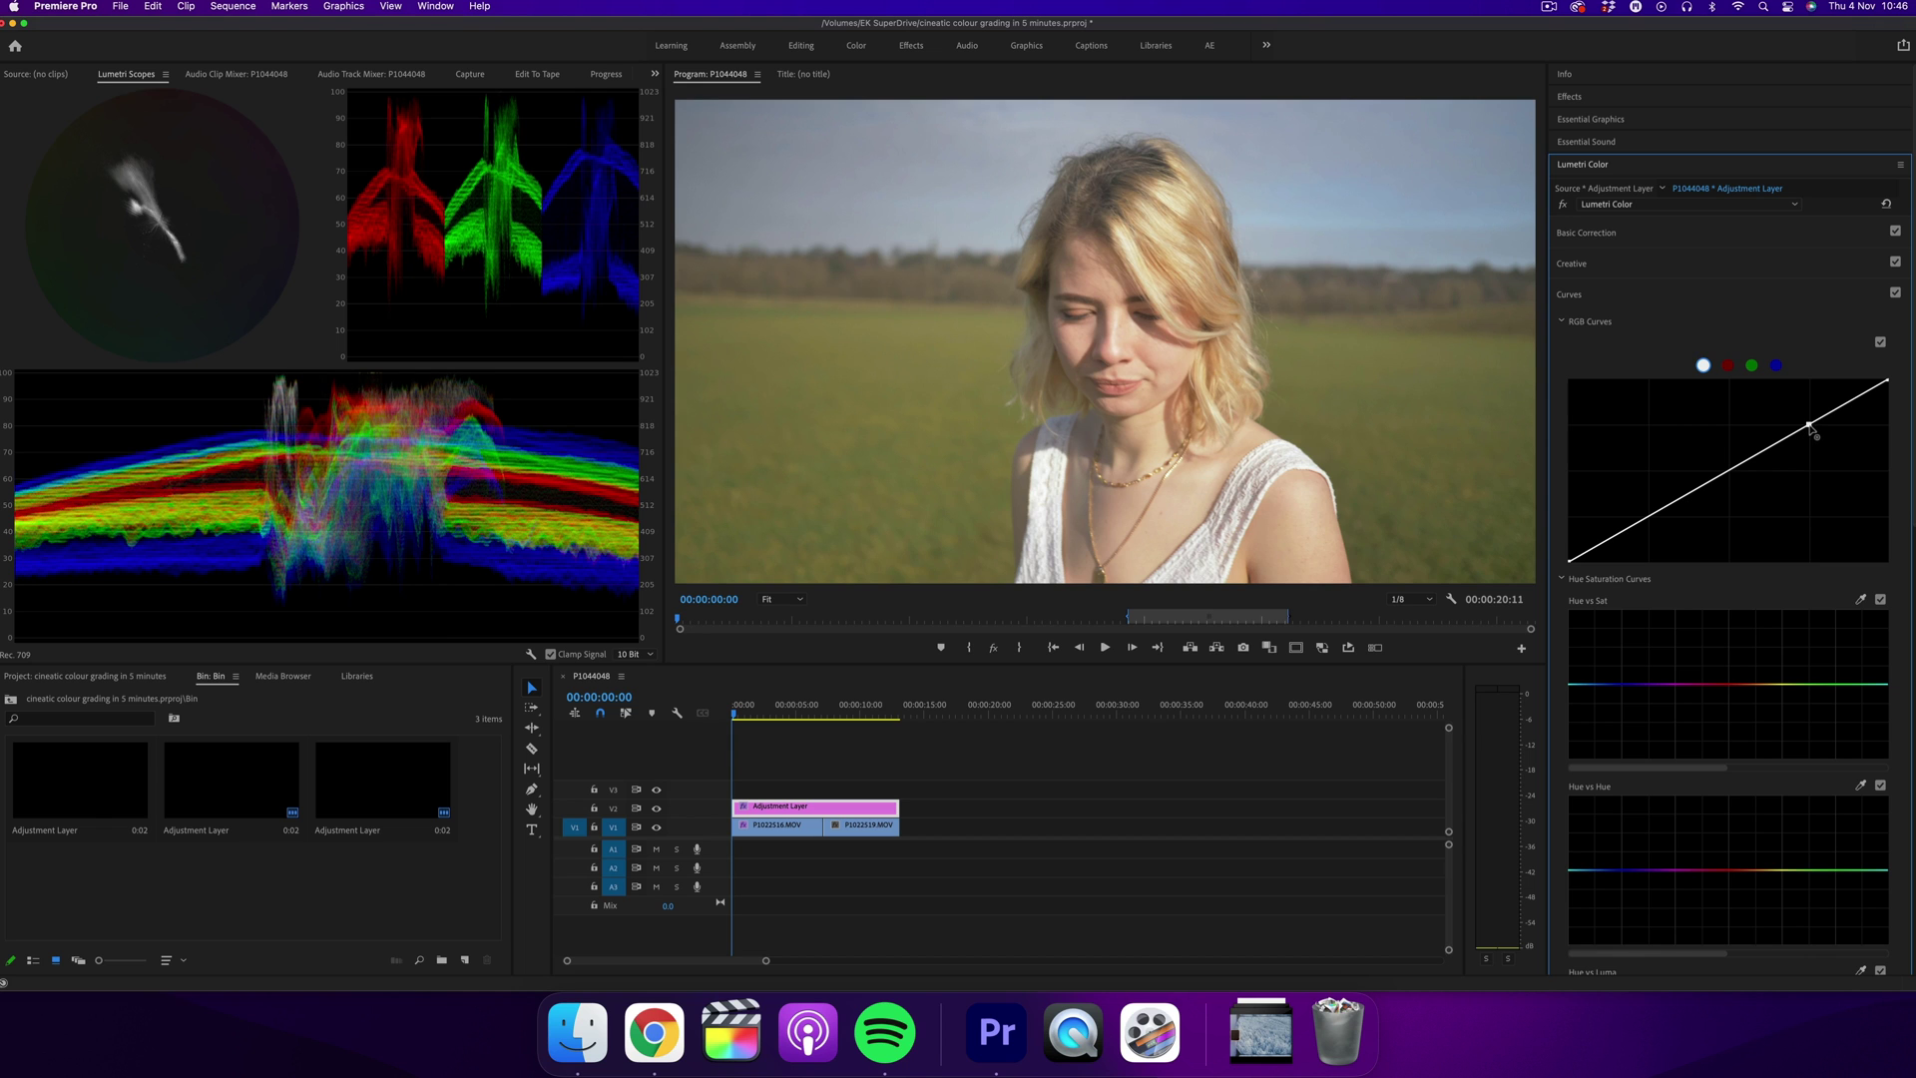
Step: Shape a gentle S-curve on the master RGB curve to add contrast
click(1806, 426)
drag(1807, 427, 1802, 428)
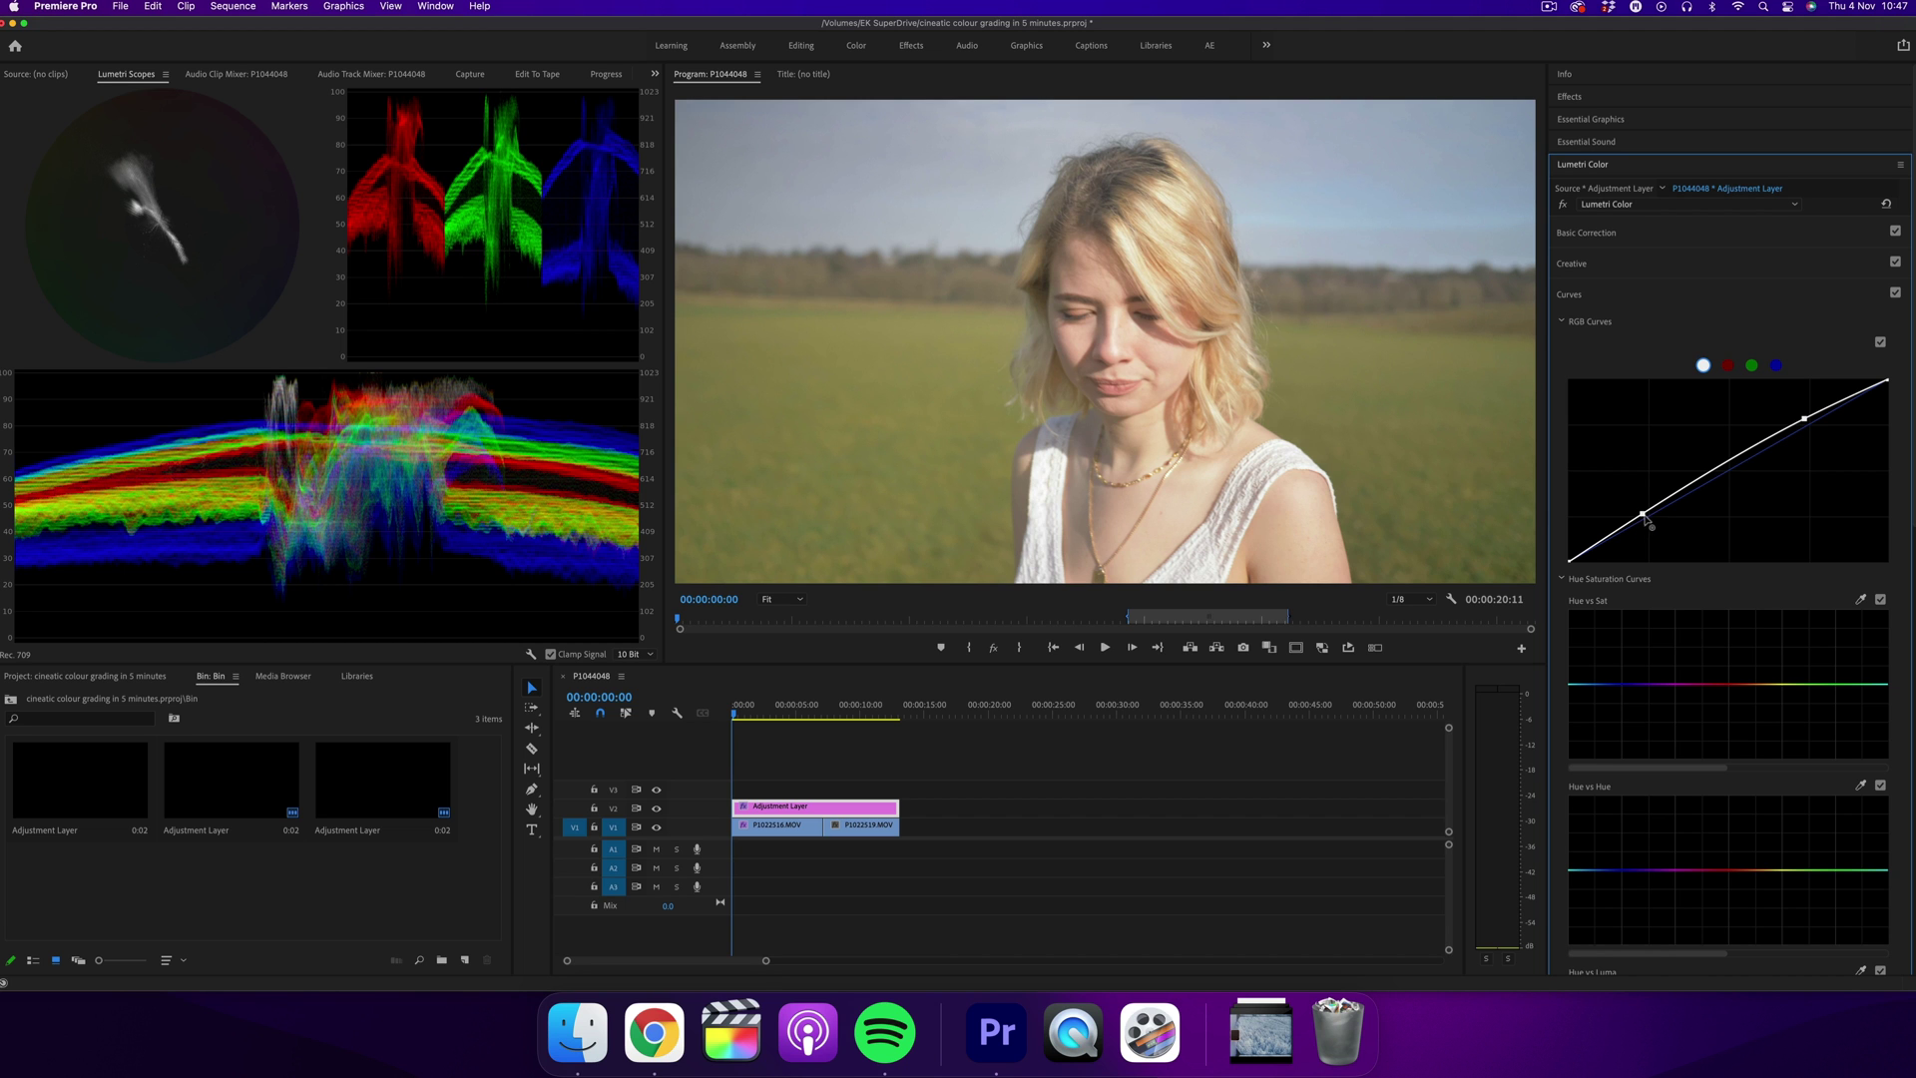
drag(1644, 517, 1657, 534)
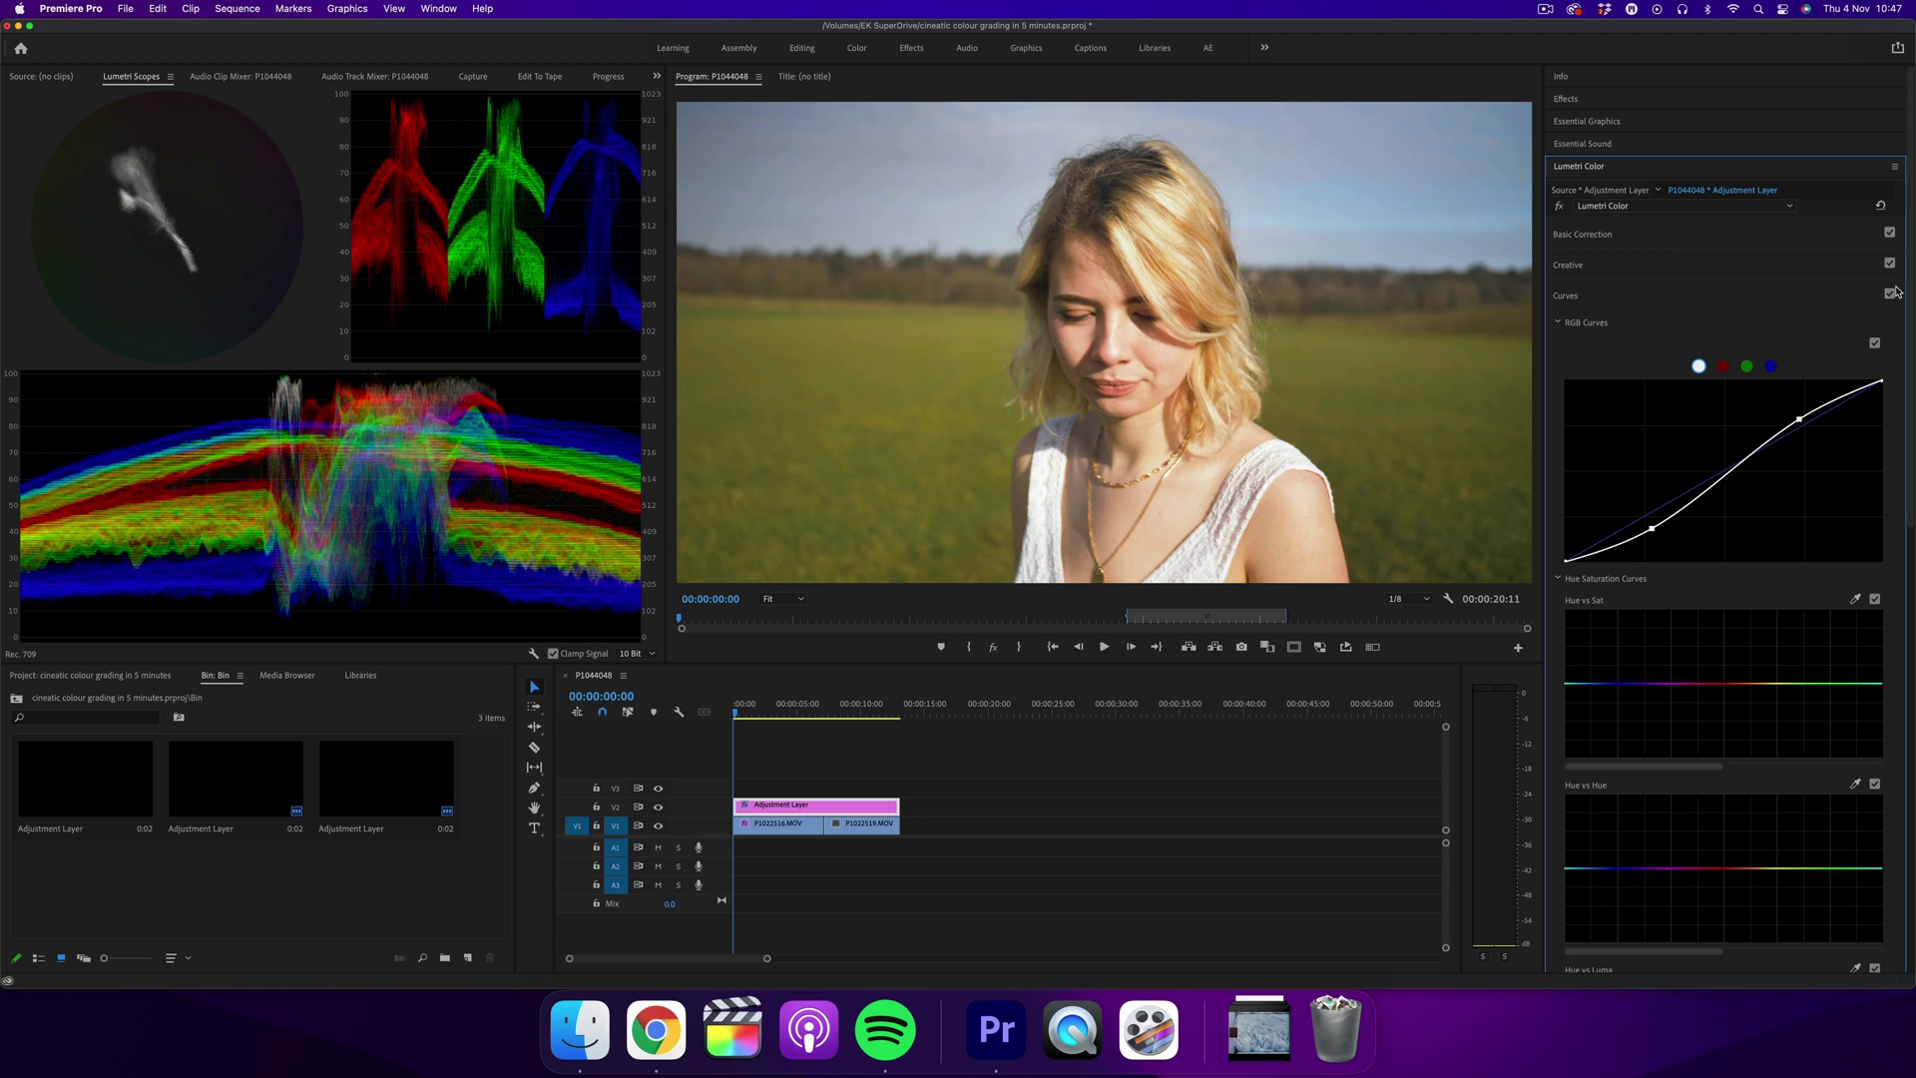
Step: Toggle the Curves section off, on and off to compare before and after
click(1891, 293)
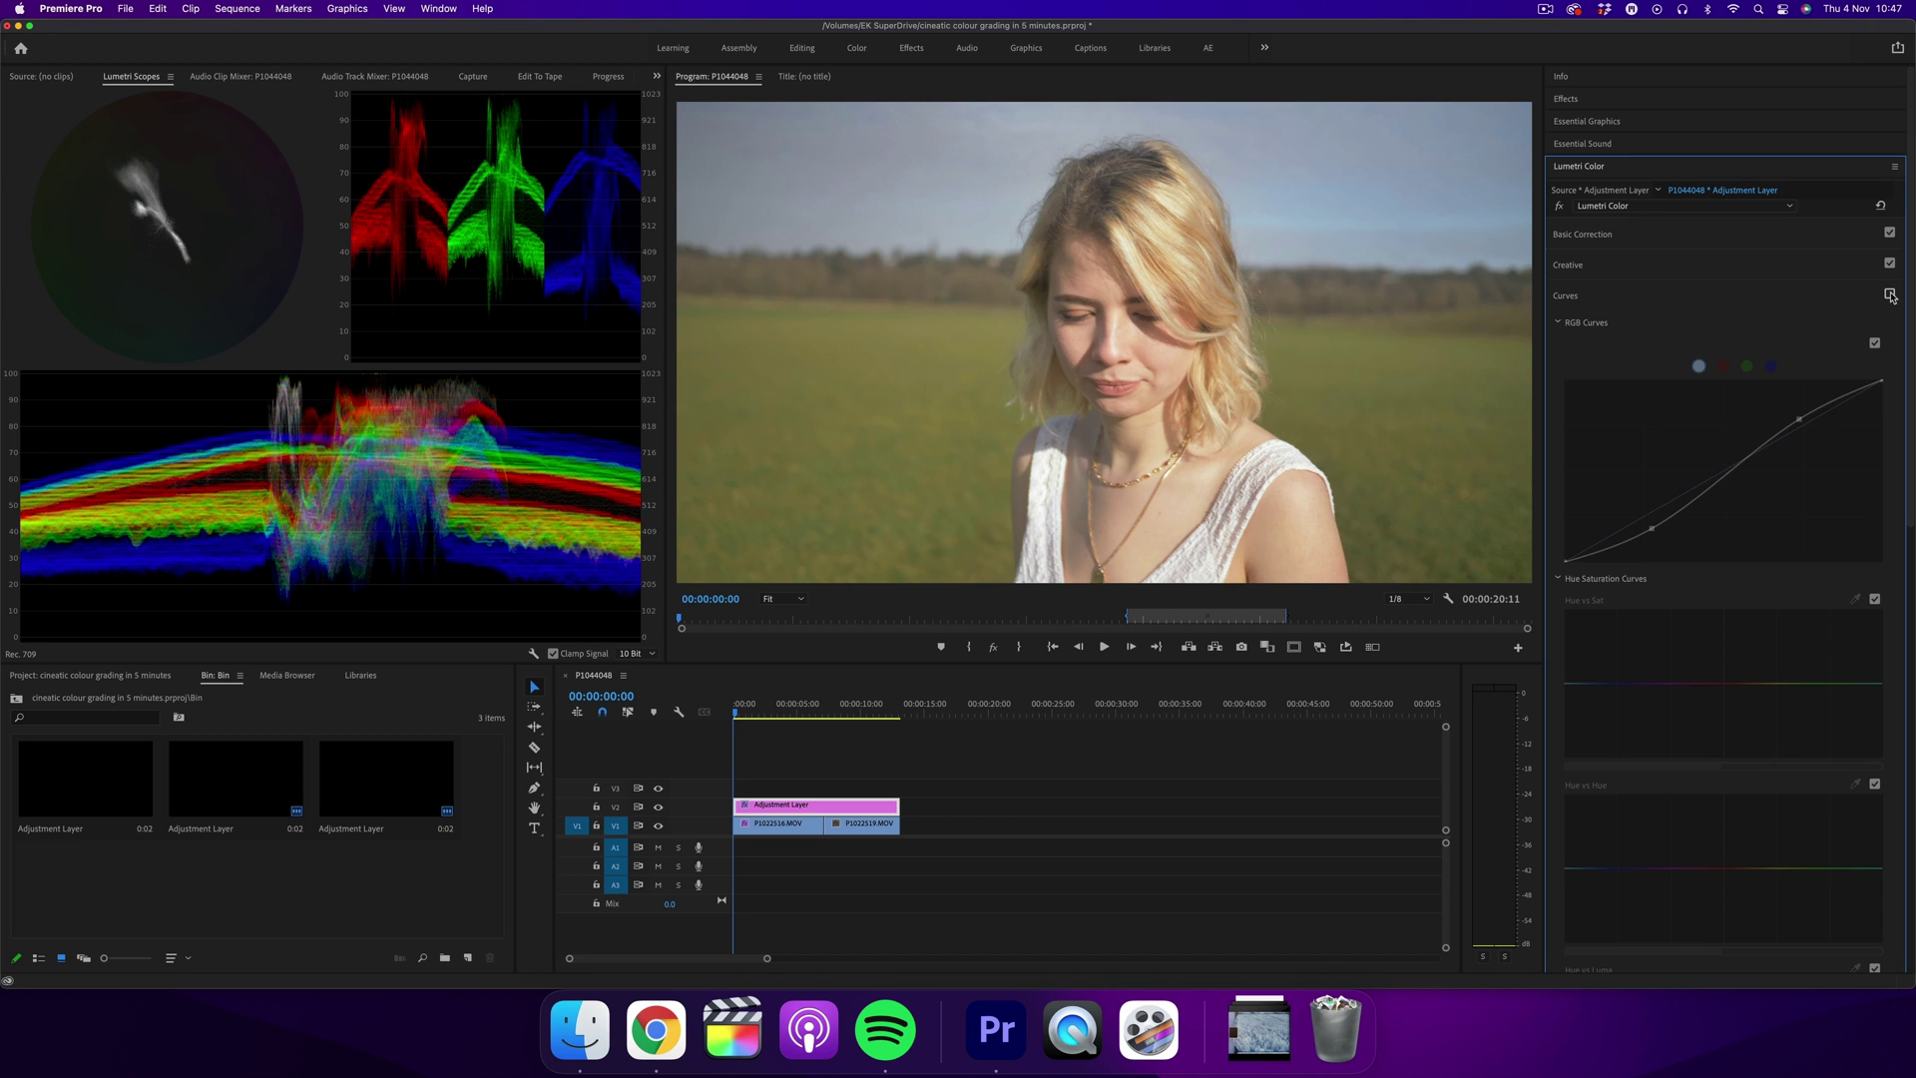
click(1891, 295)
click(1890, 295)
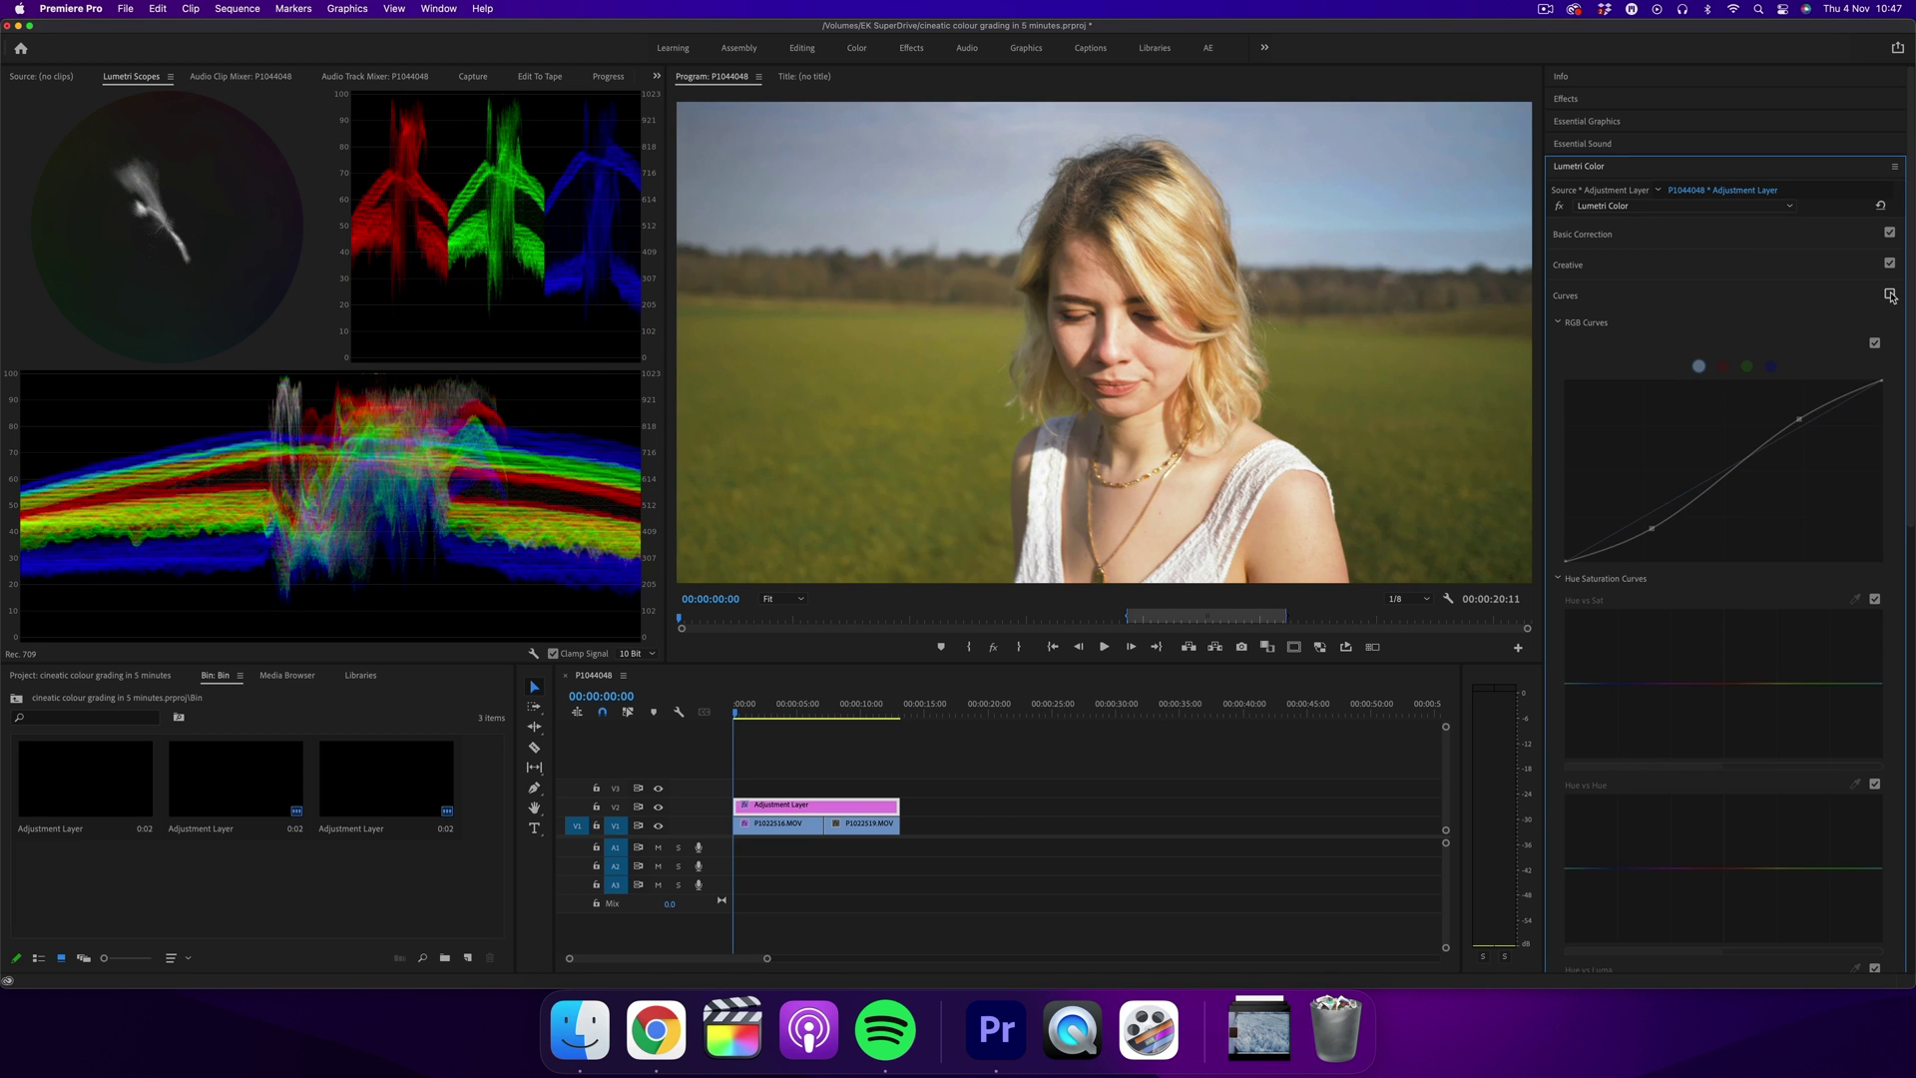
Step: Re-enable Curves and desaturate the orange-to-green hues on the Hue vs Sat curve
click(1890, 294)
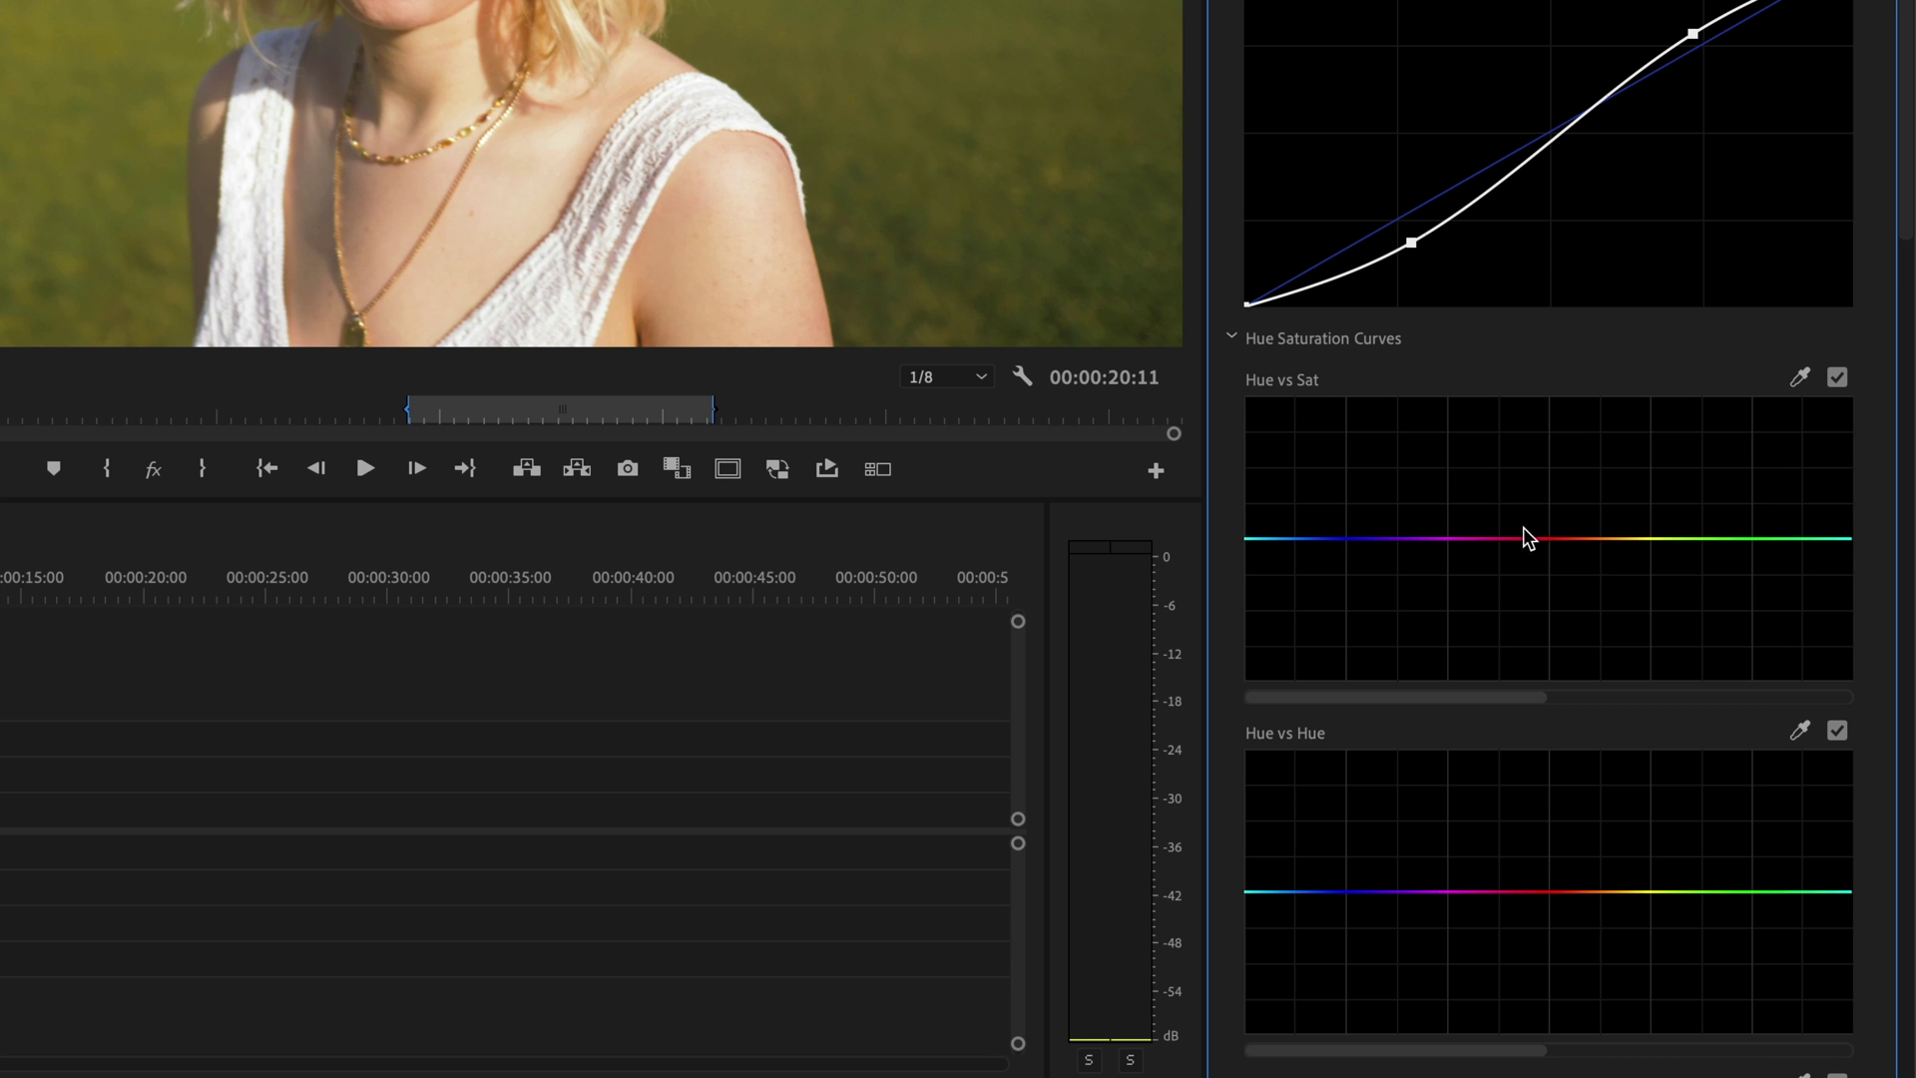
click(1597, 538)
click(1705, 538)
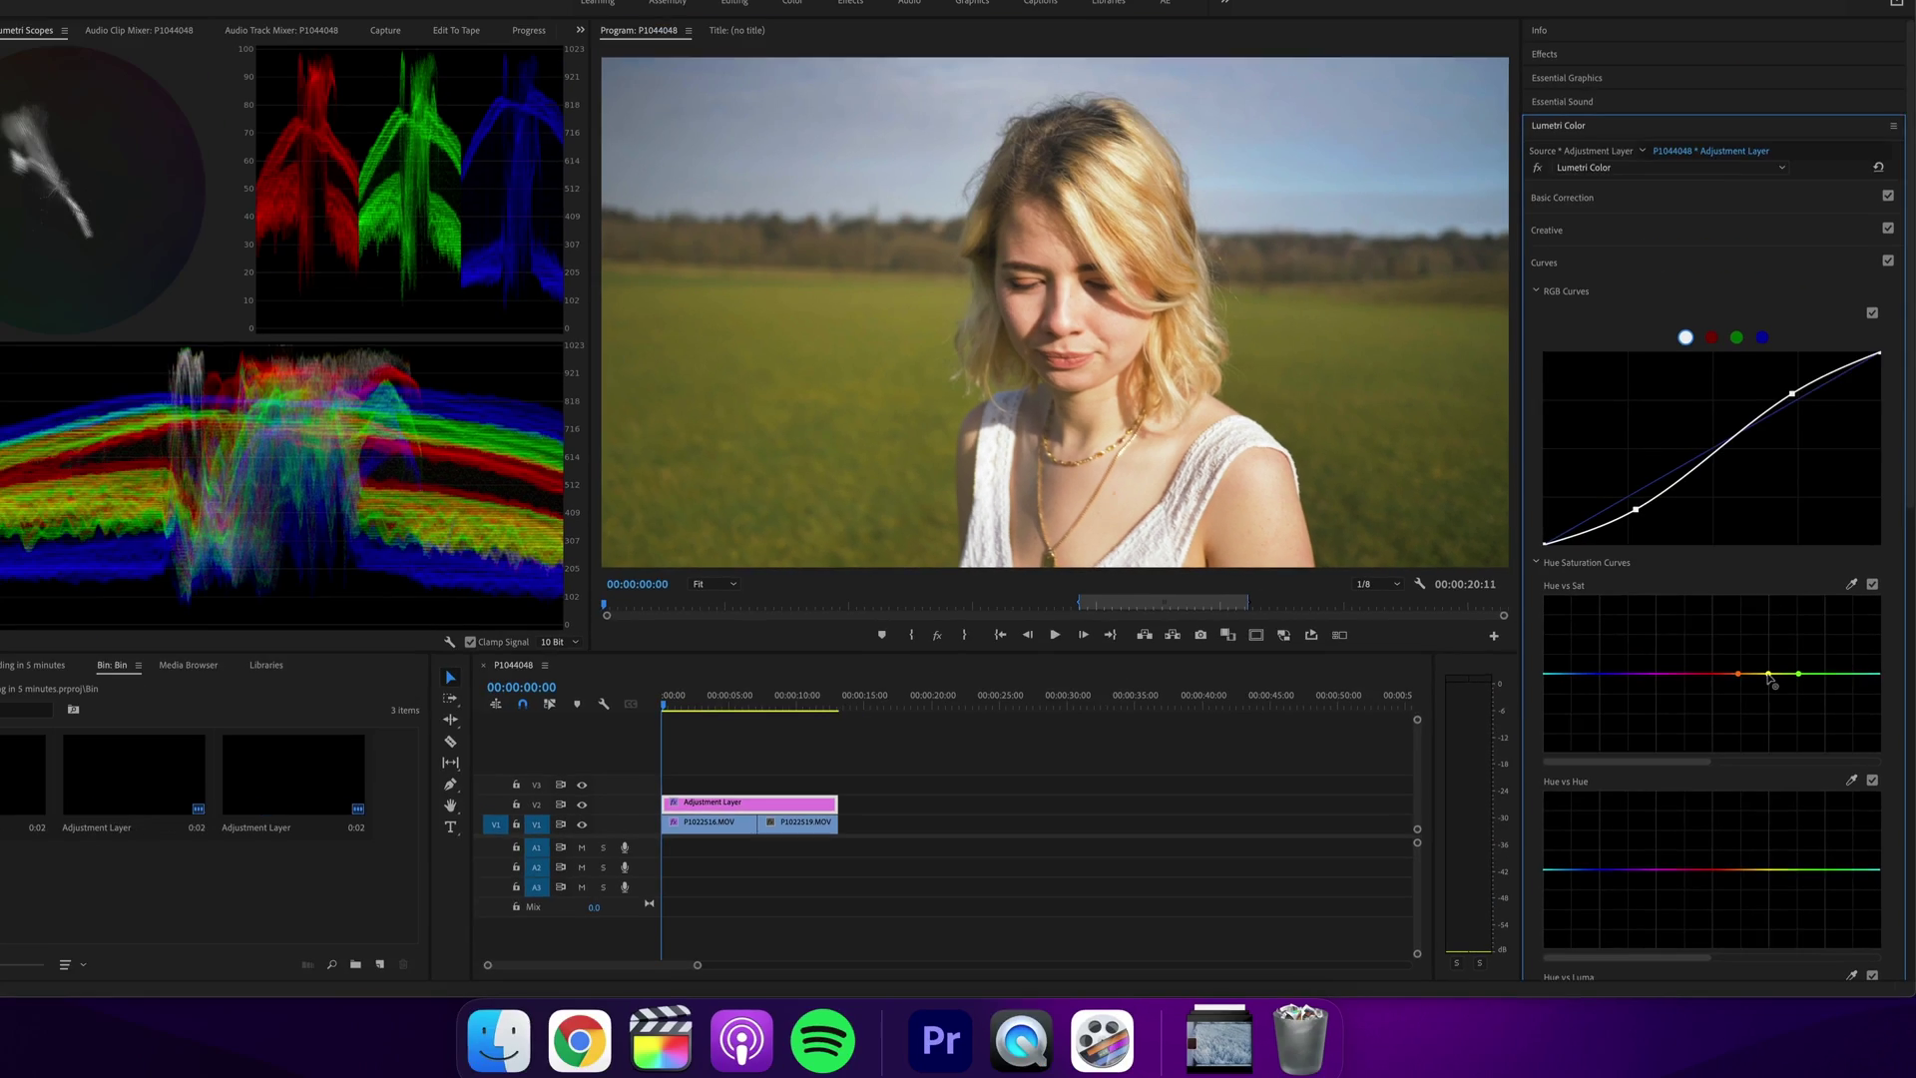
drag(1653, 540, 1656, 658)
drag(1778, 733, 1755, 687)
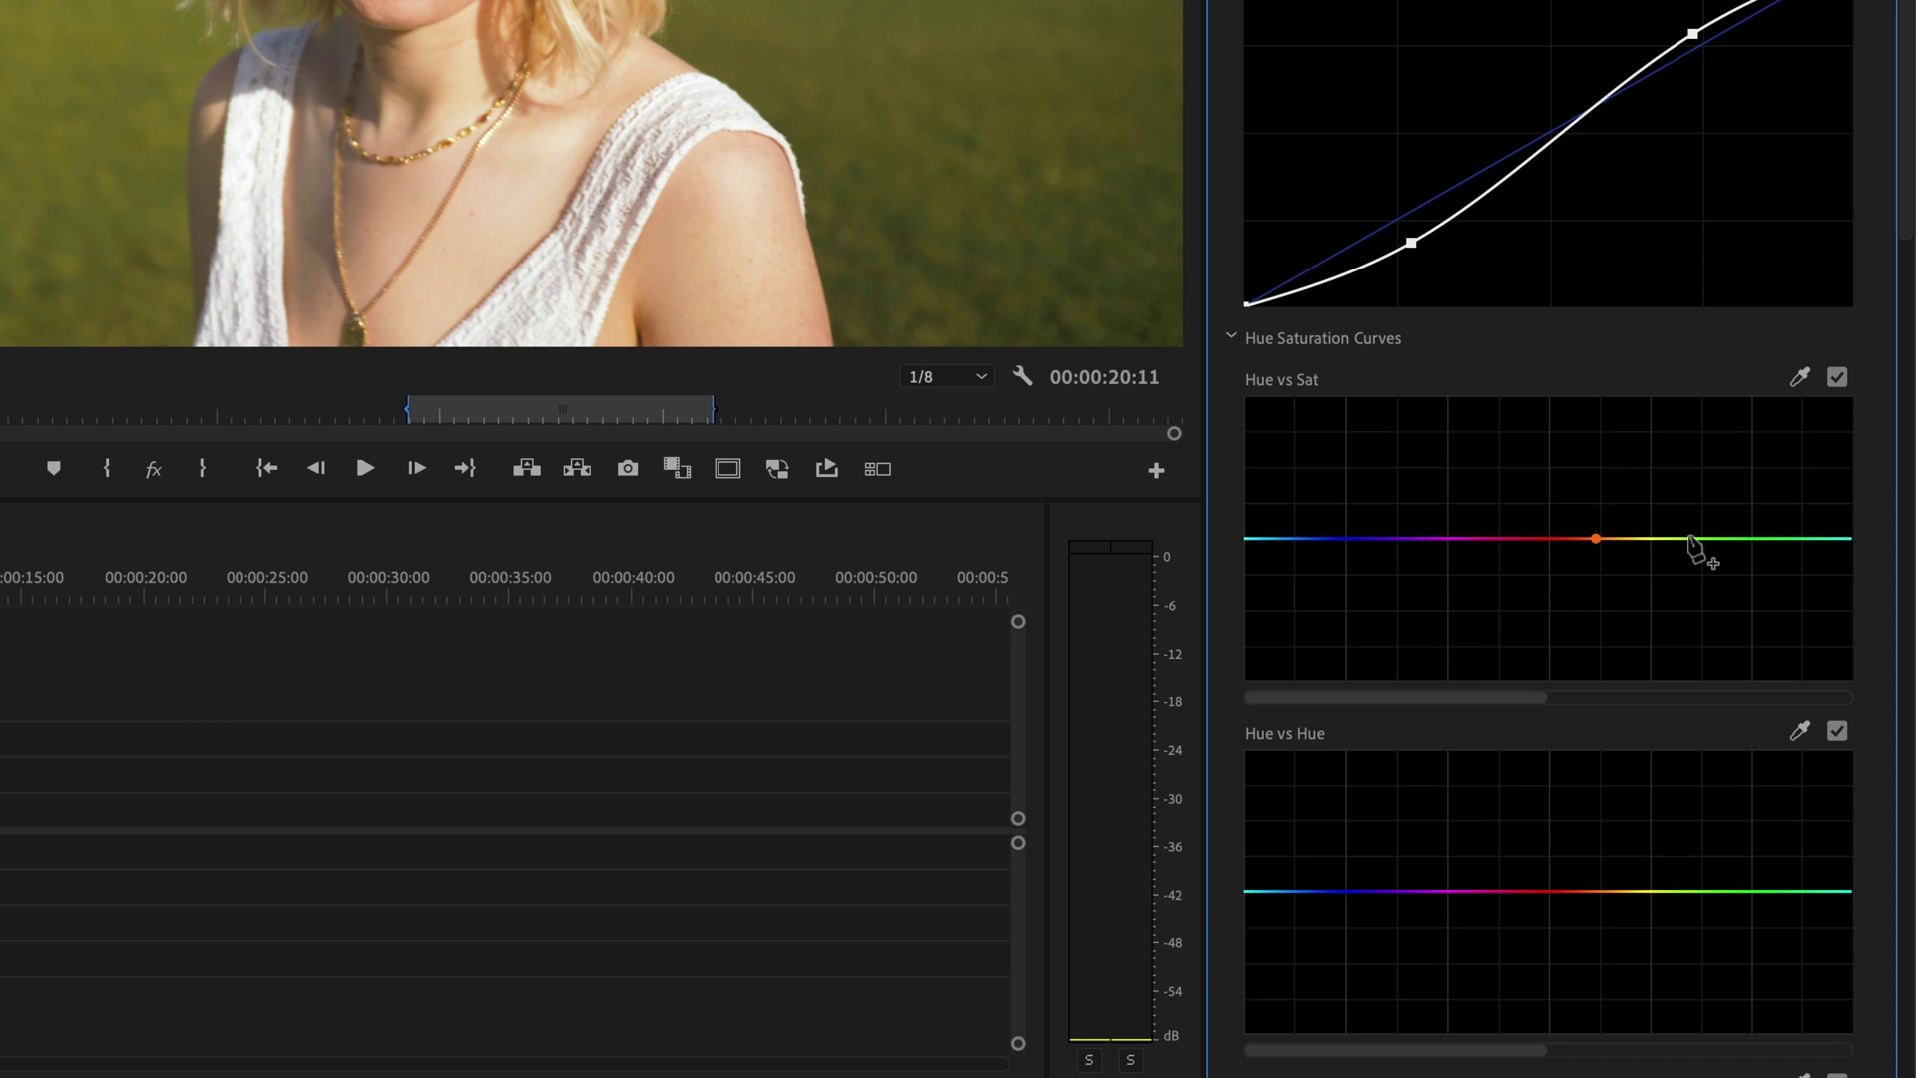
Step: Remove the yellow desaturation dip and instead slightly boost yellow-hue saturation
click(1702, 537)
click(1651, 538)
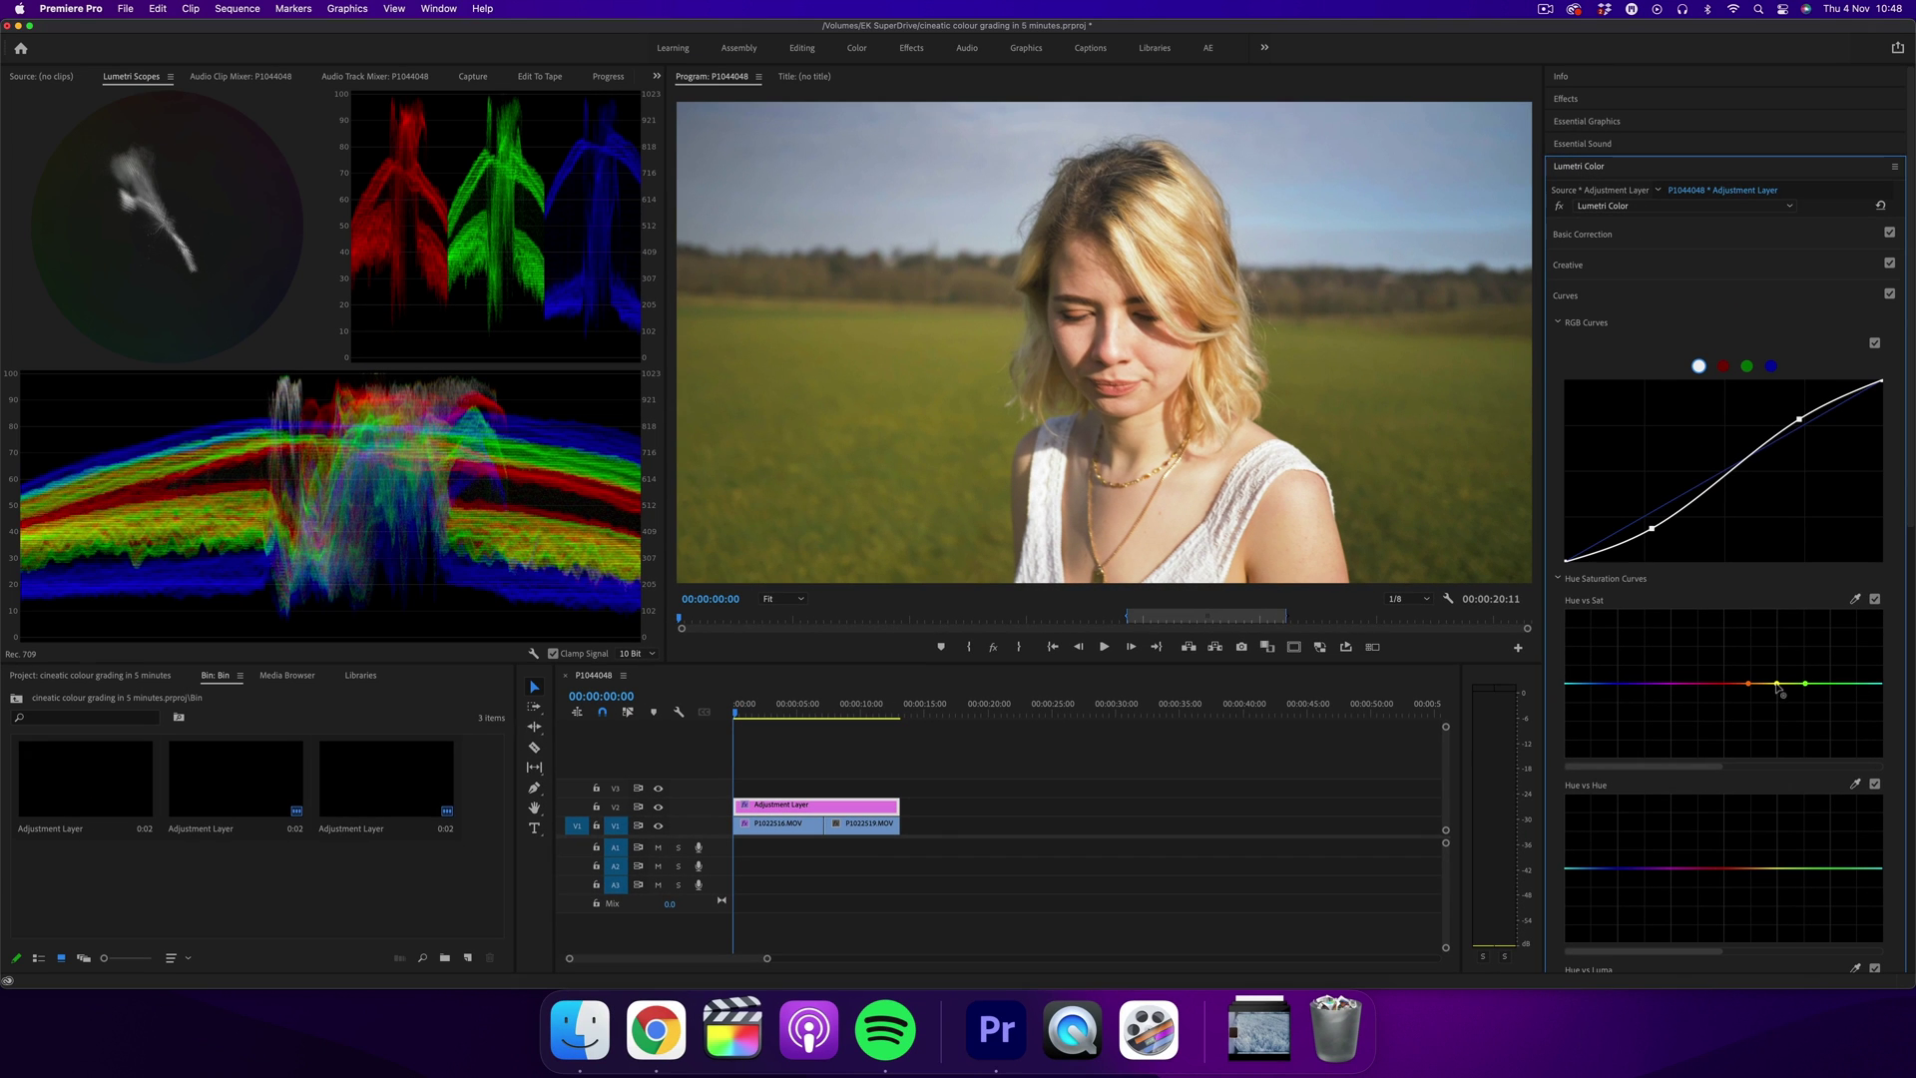
drag(1778, 687, 1786, 741)
super+click(1783, 735)
click(1854, 600)
drag(1768, 683, 1769, 675)
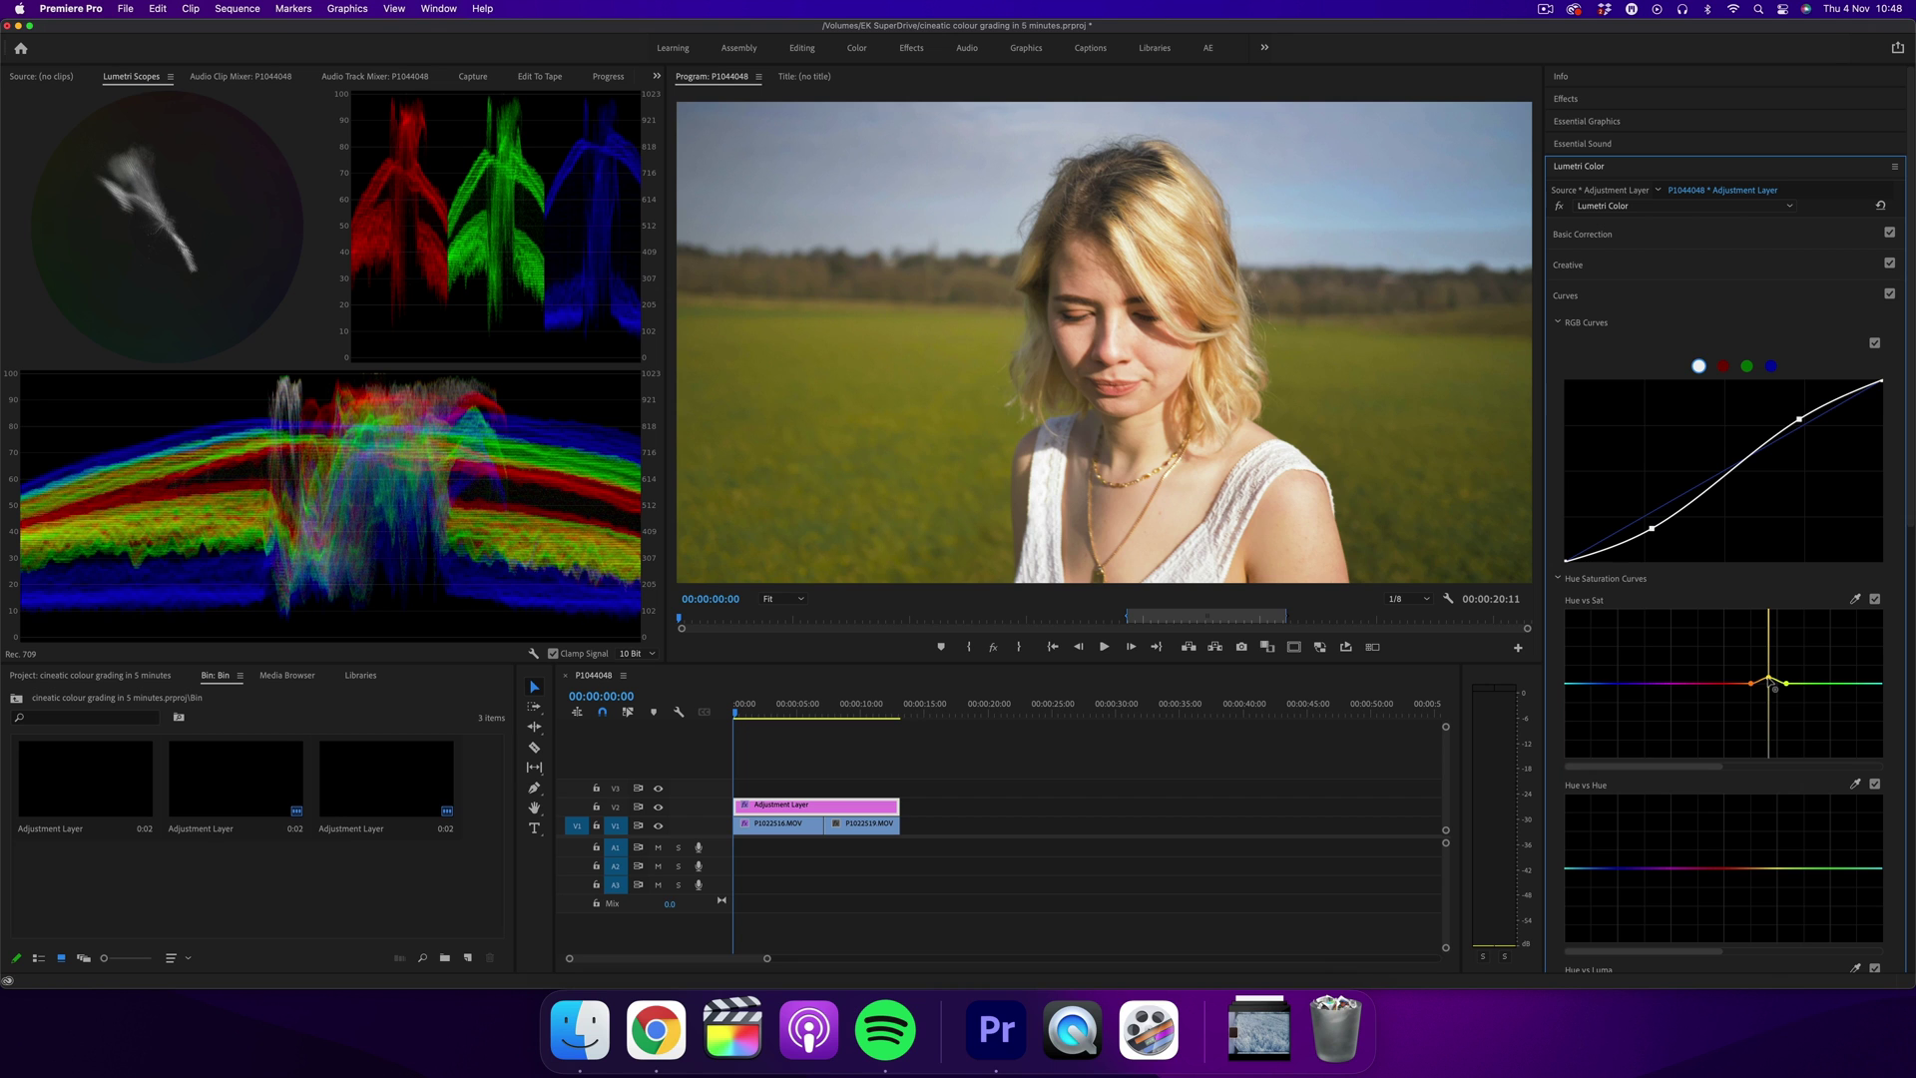
Step: Toggle the Hue vs Sat curve off and on to compare, leaving it enabled
click(1875, 600)
click(1875, 600)
click(1875, 599)
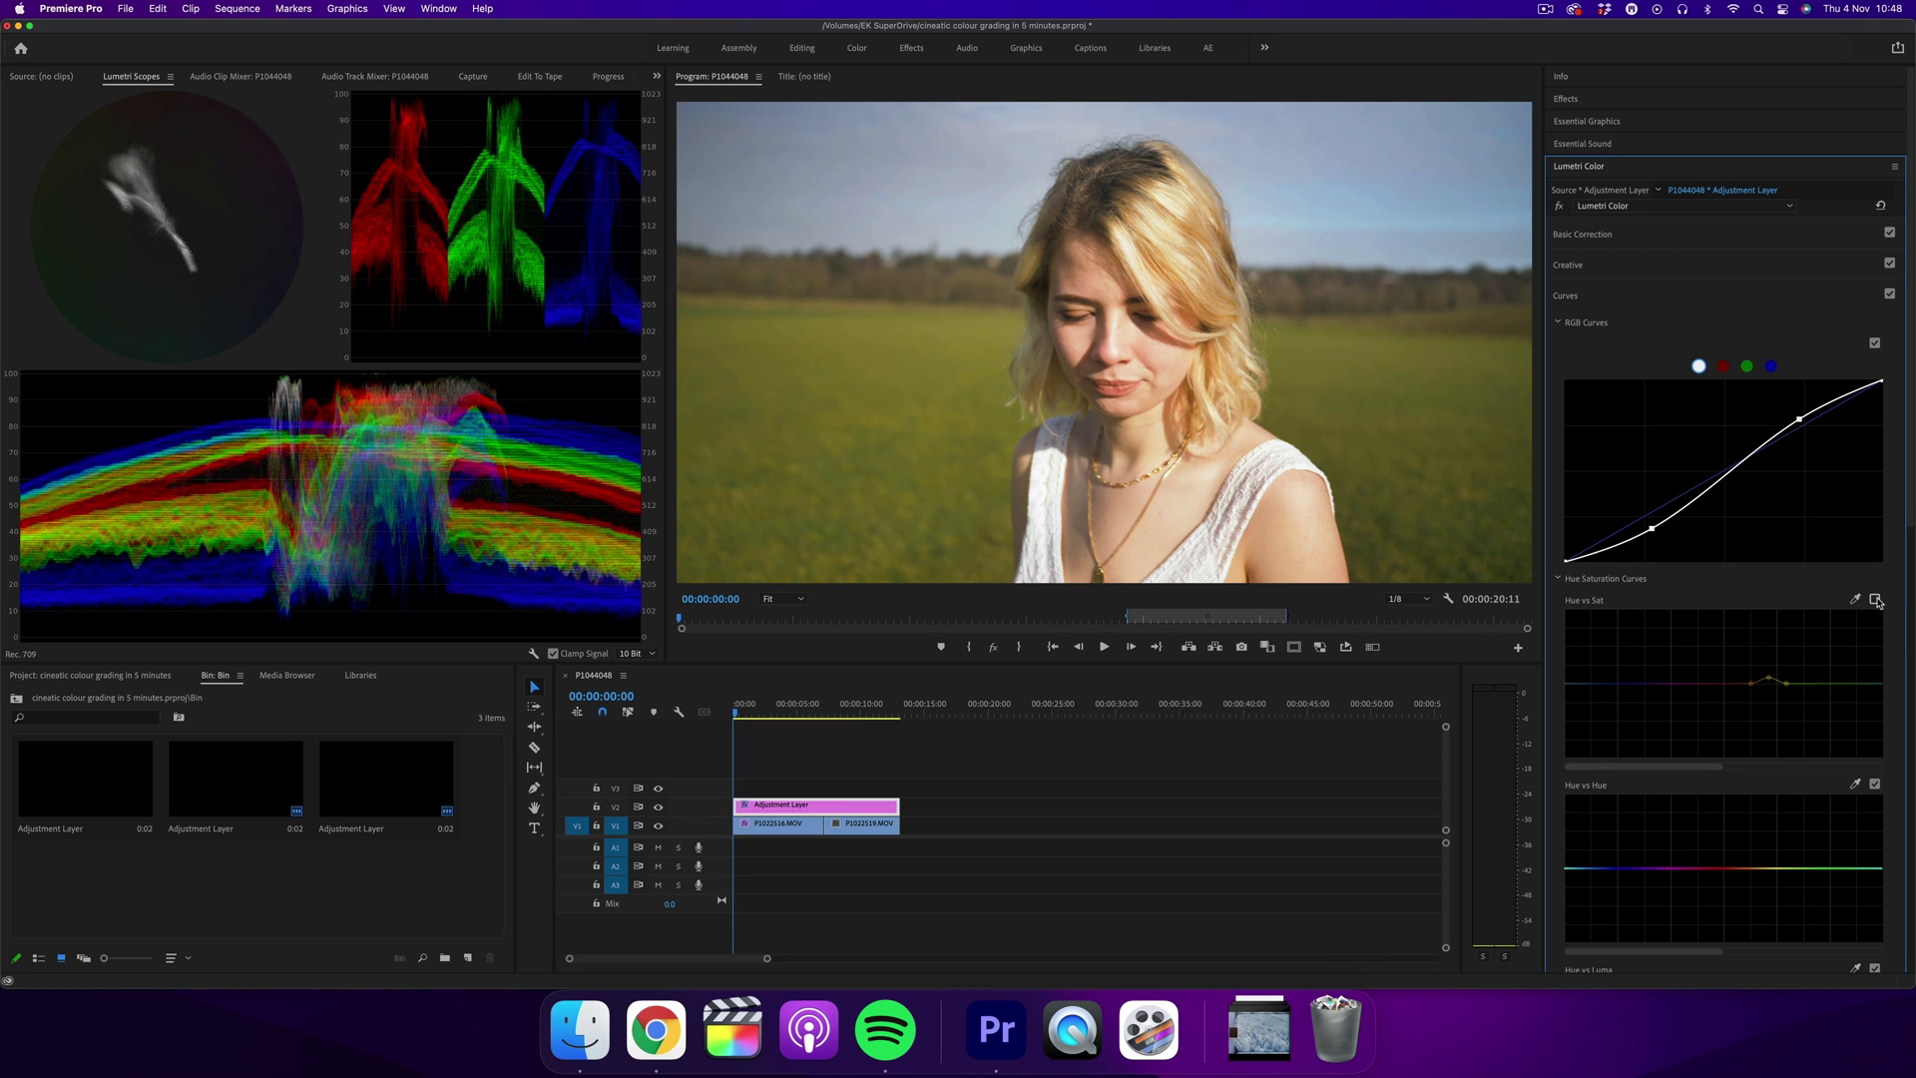
click(1875, 599)
click(1875, 600)
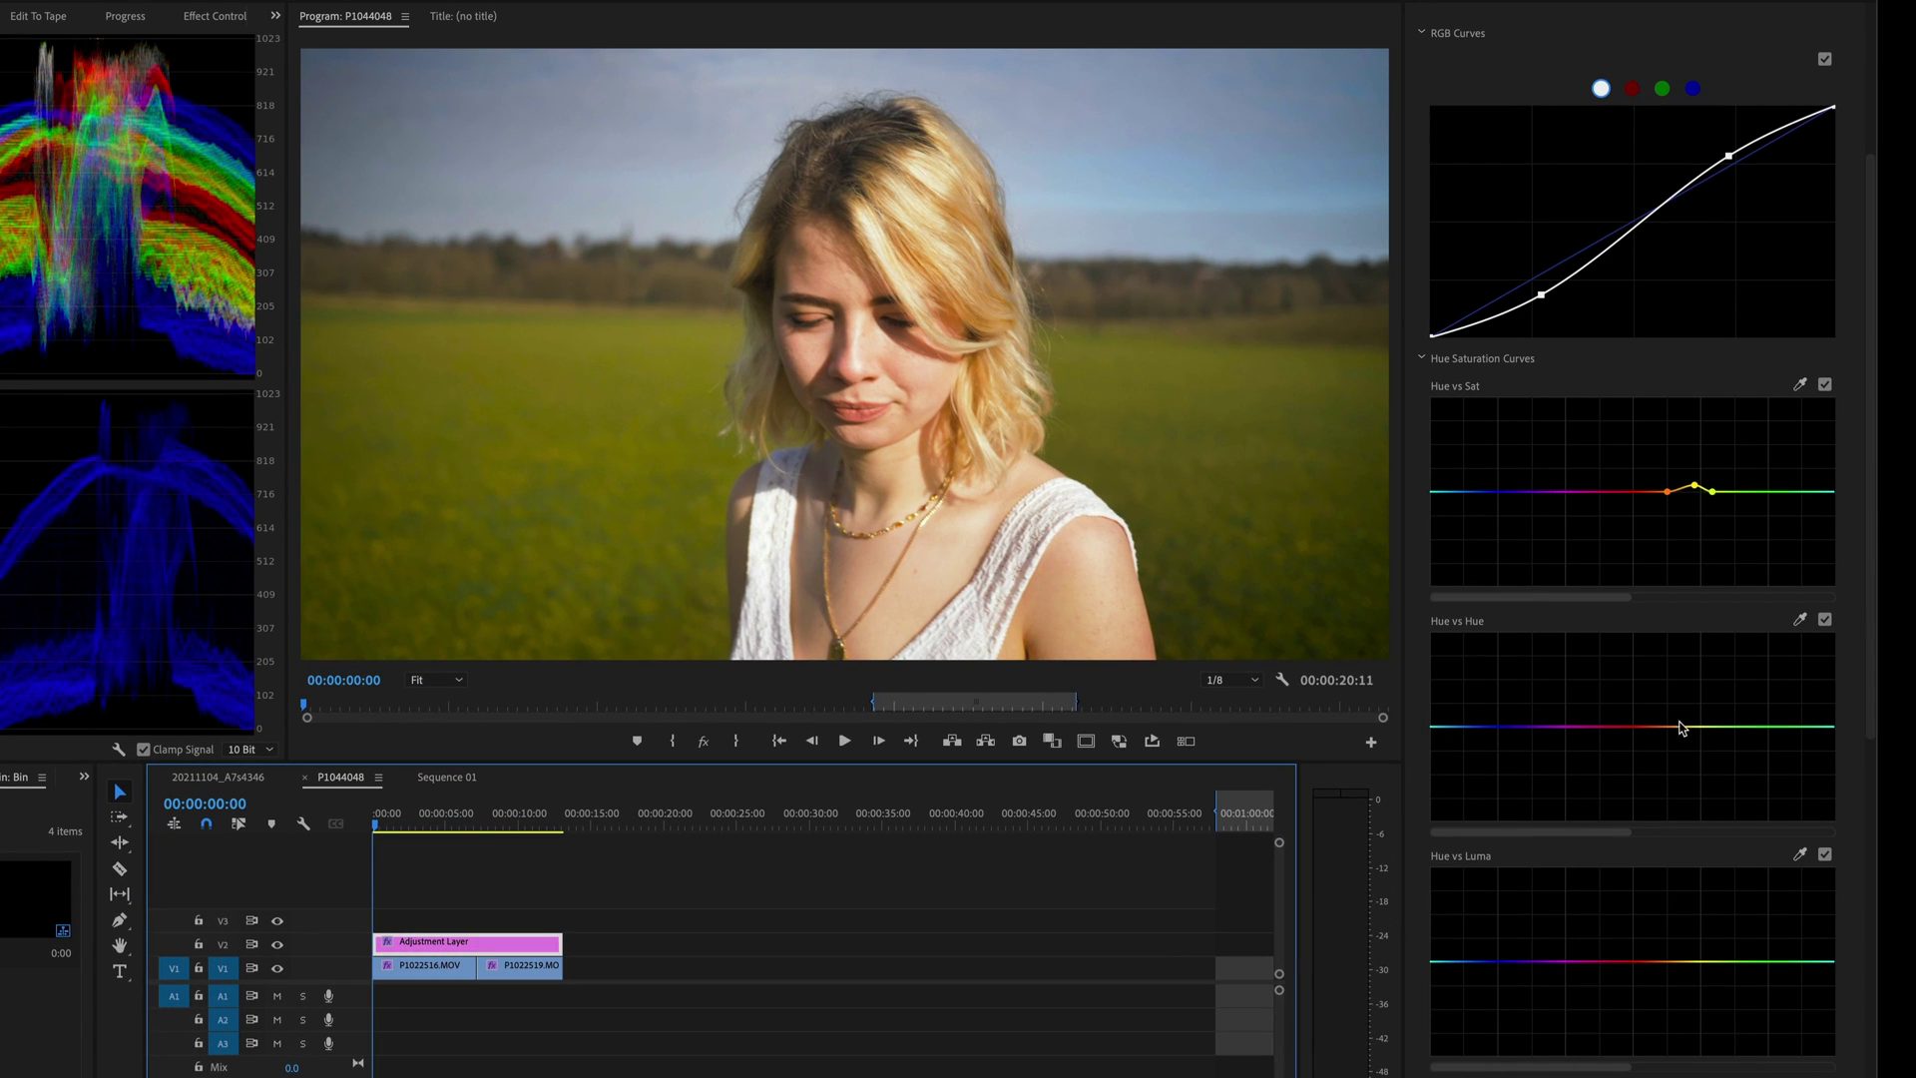
Step: Add orange and green points on Hue vs Hue and try a strong grass hue shift
click(1674, 727)
click(1747, 727)
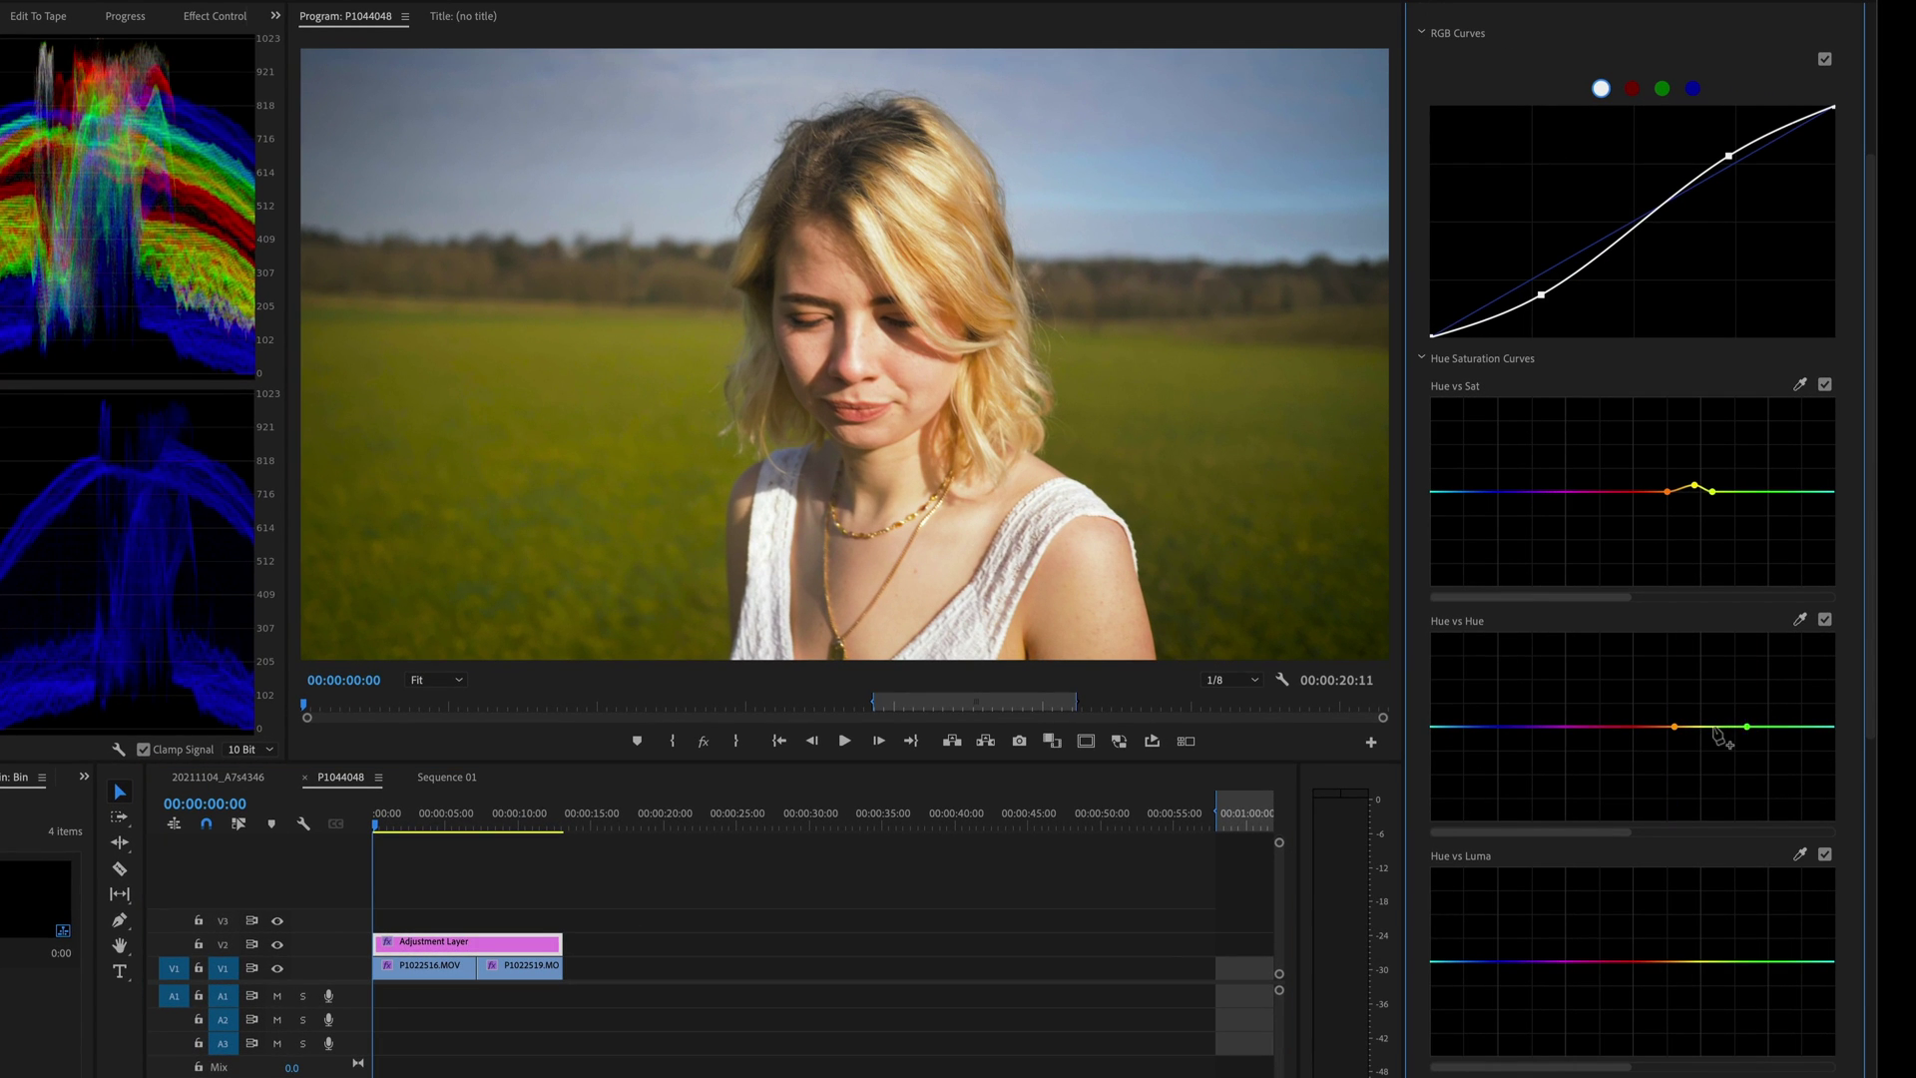
drag(1709, 727, 1701, 685)
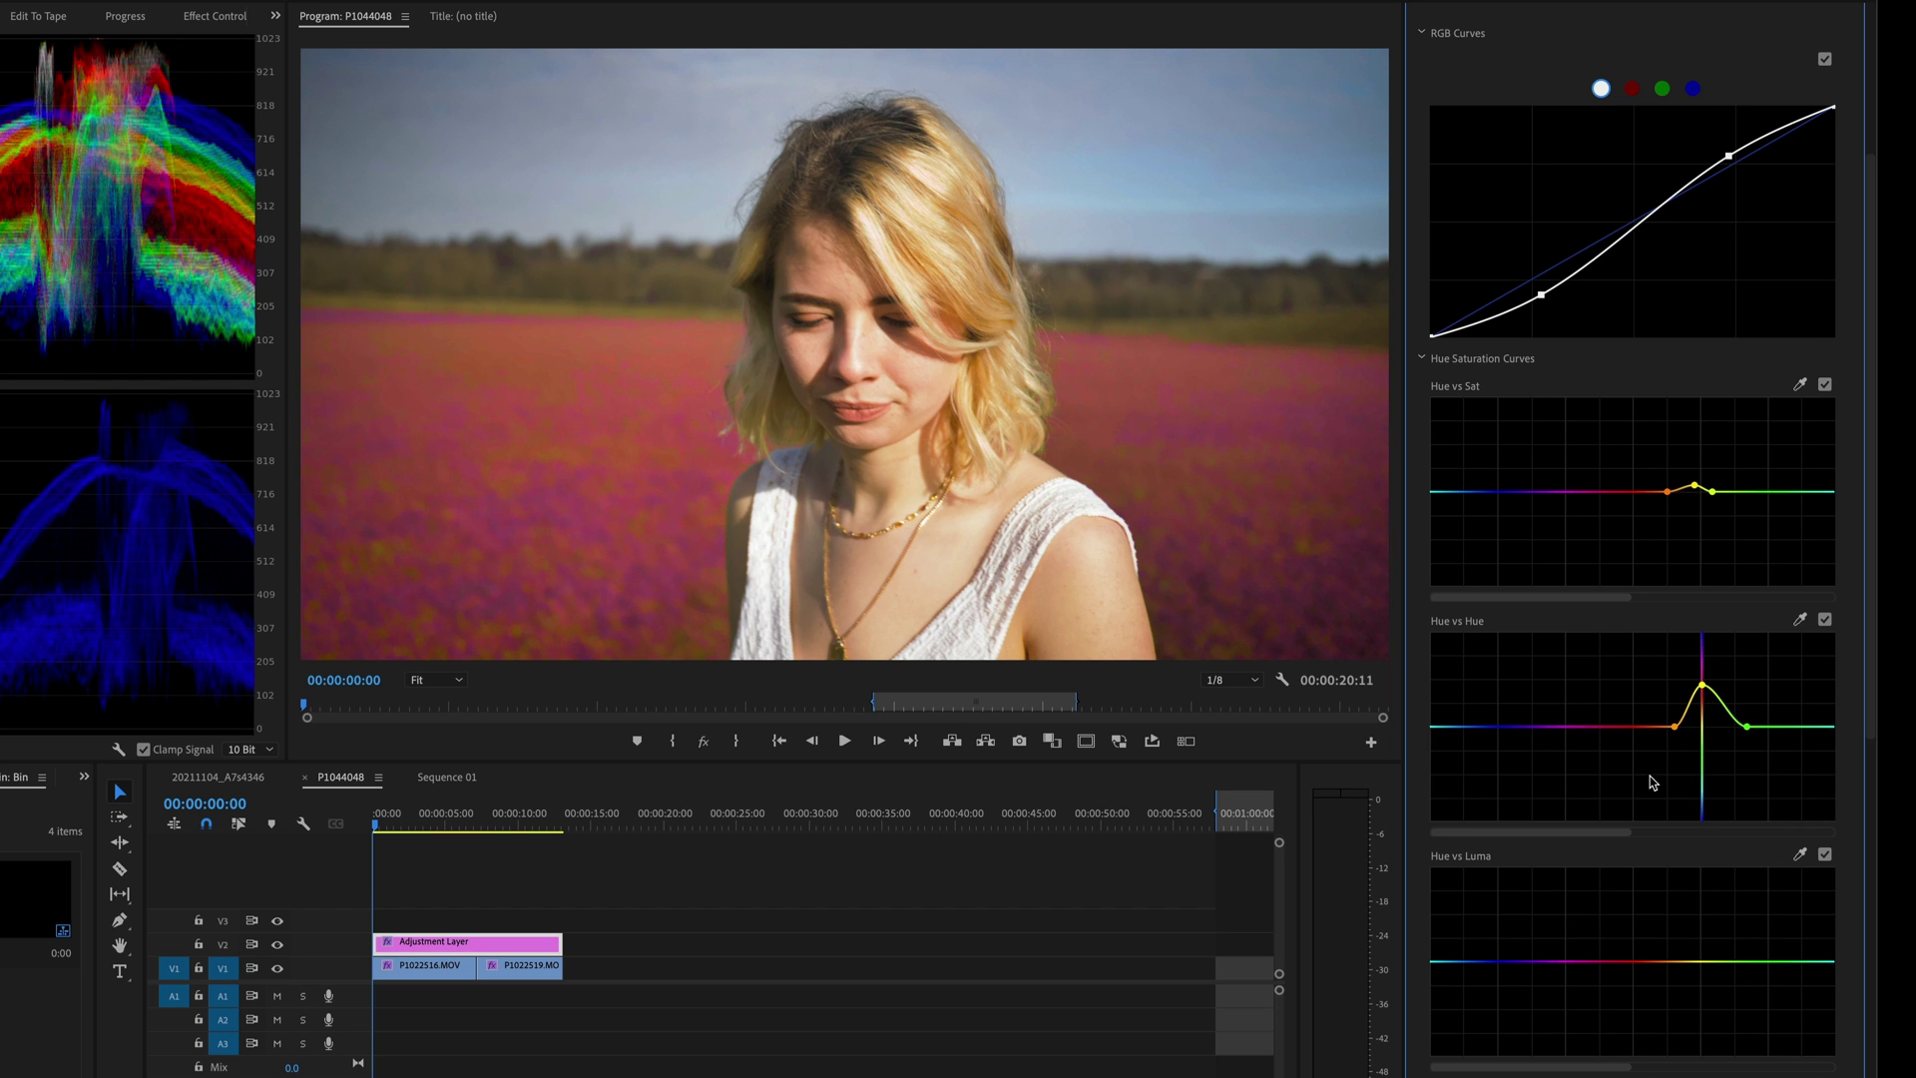
Step: Reset the Hue vs Hue curve, sample the sky, and shift it slightly toward cyan-blue
double_click(1616, 799)
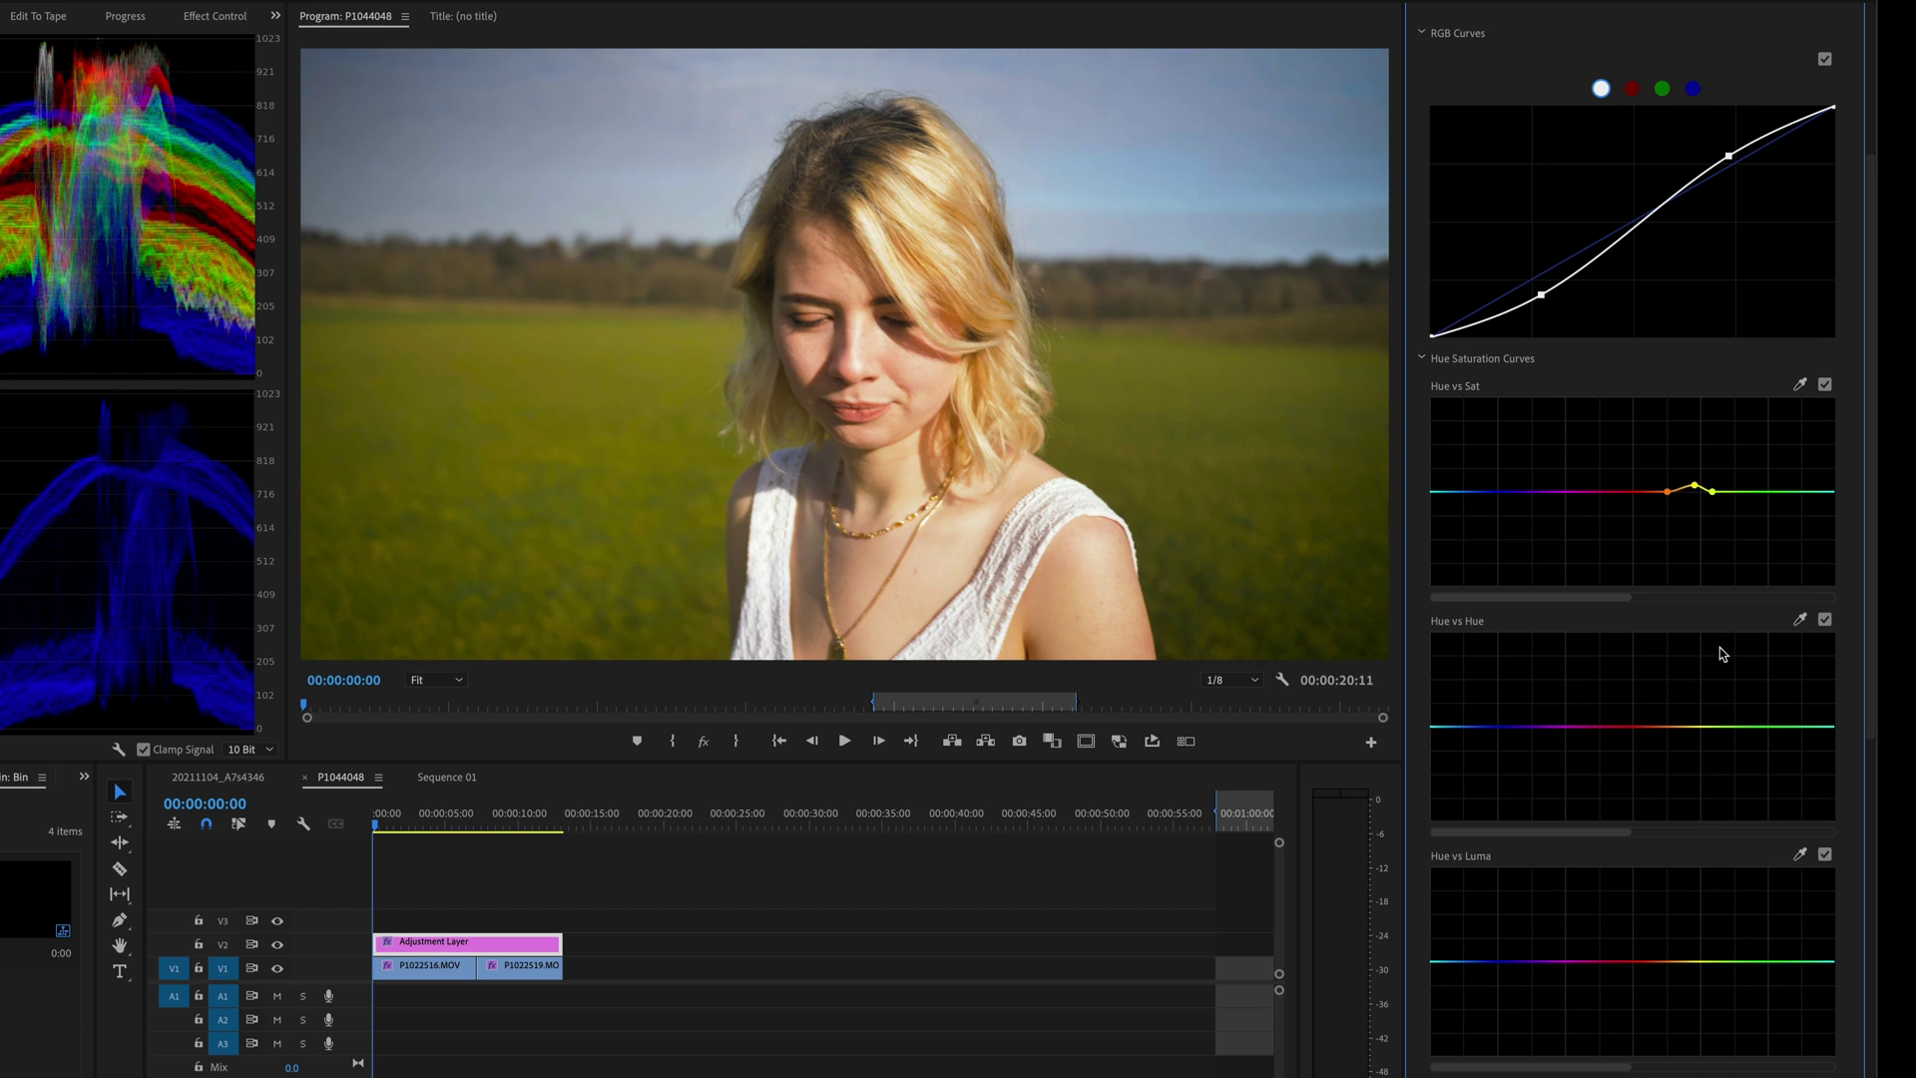
click(1800, 619)
drag(1474, 726, 1470, 713)
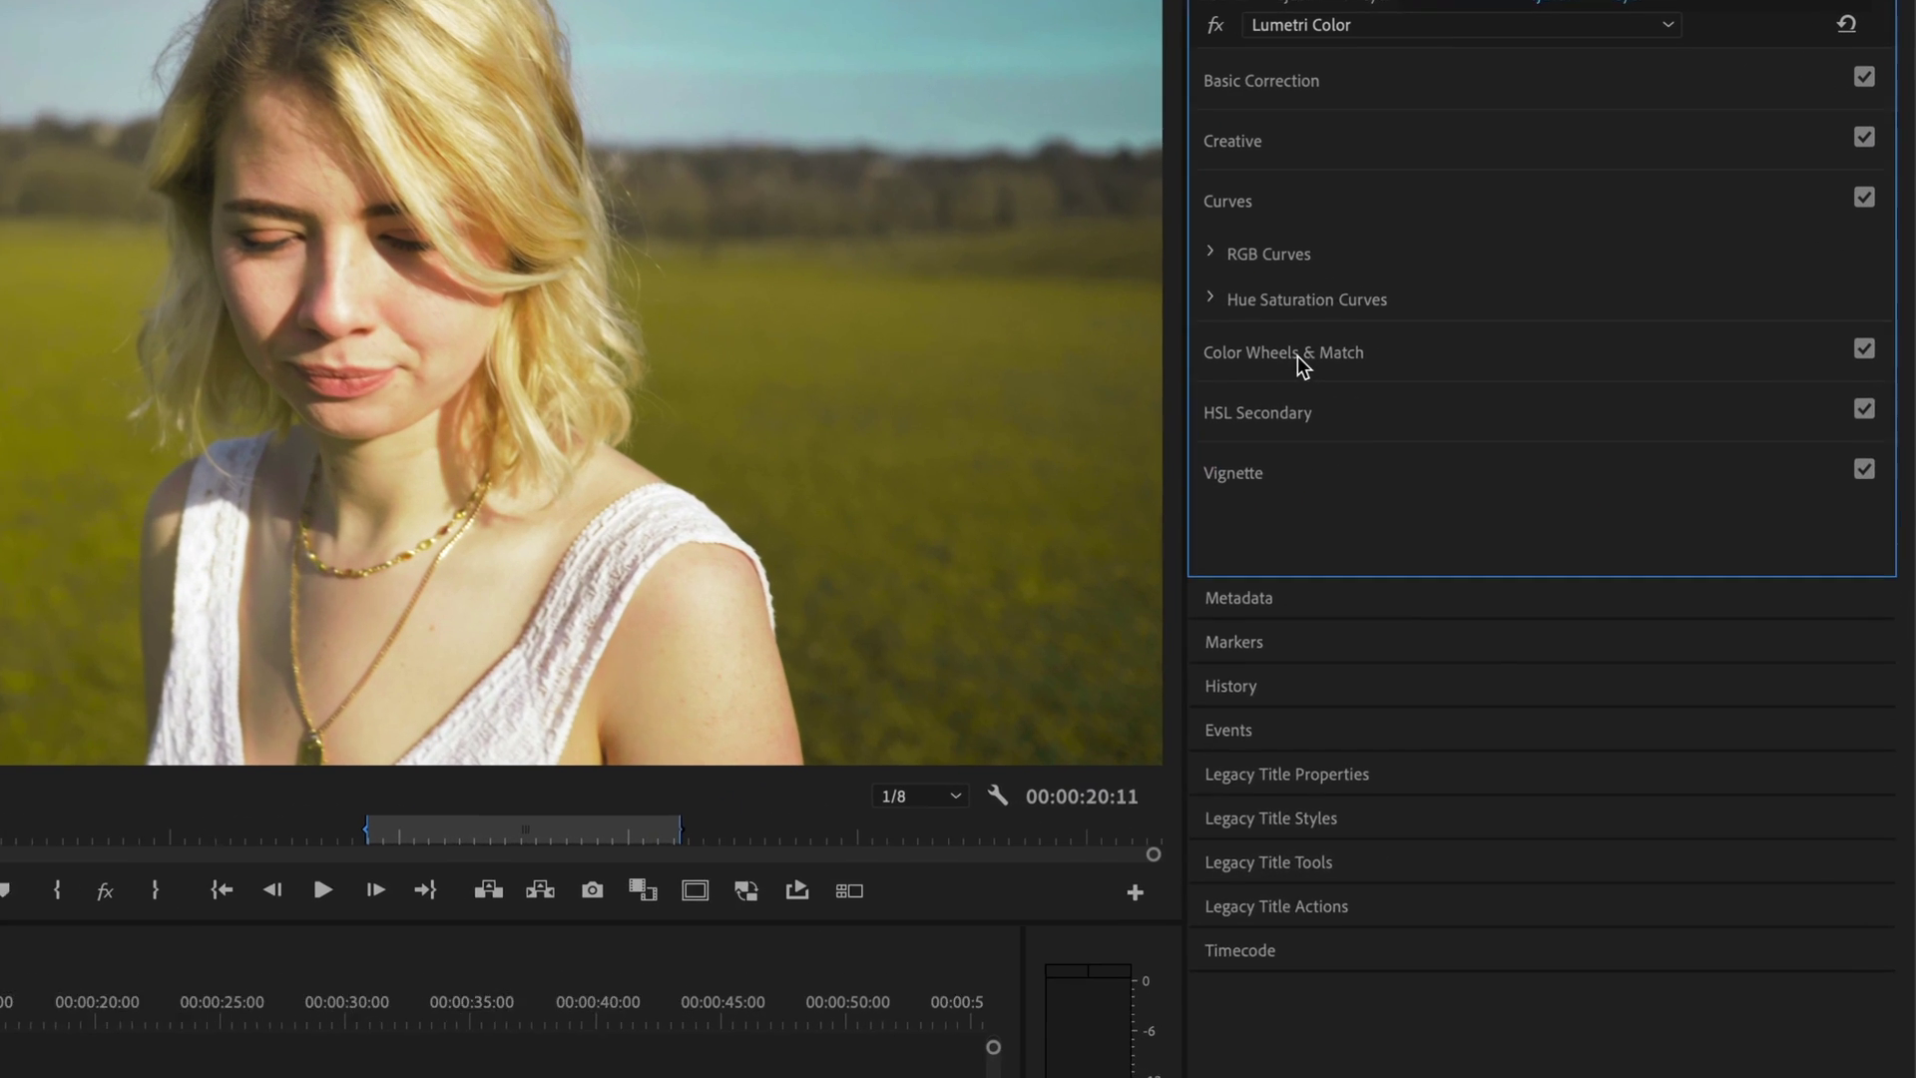
Step: Nudge the Midtones and Highlights wheels slightly and lower the Midtones slider in Color Wheels
click(1587, 371)
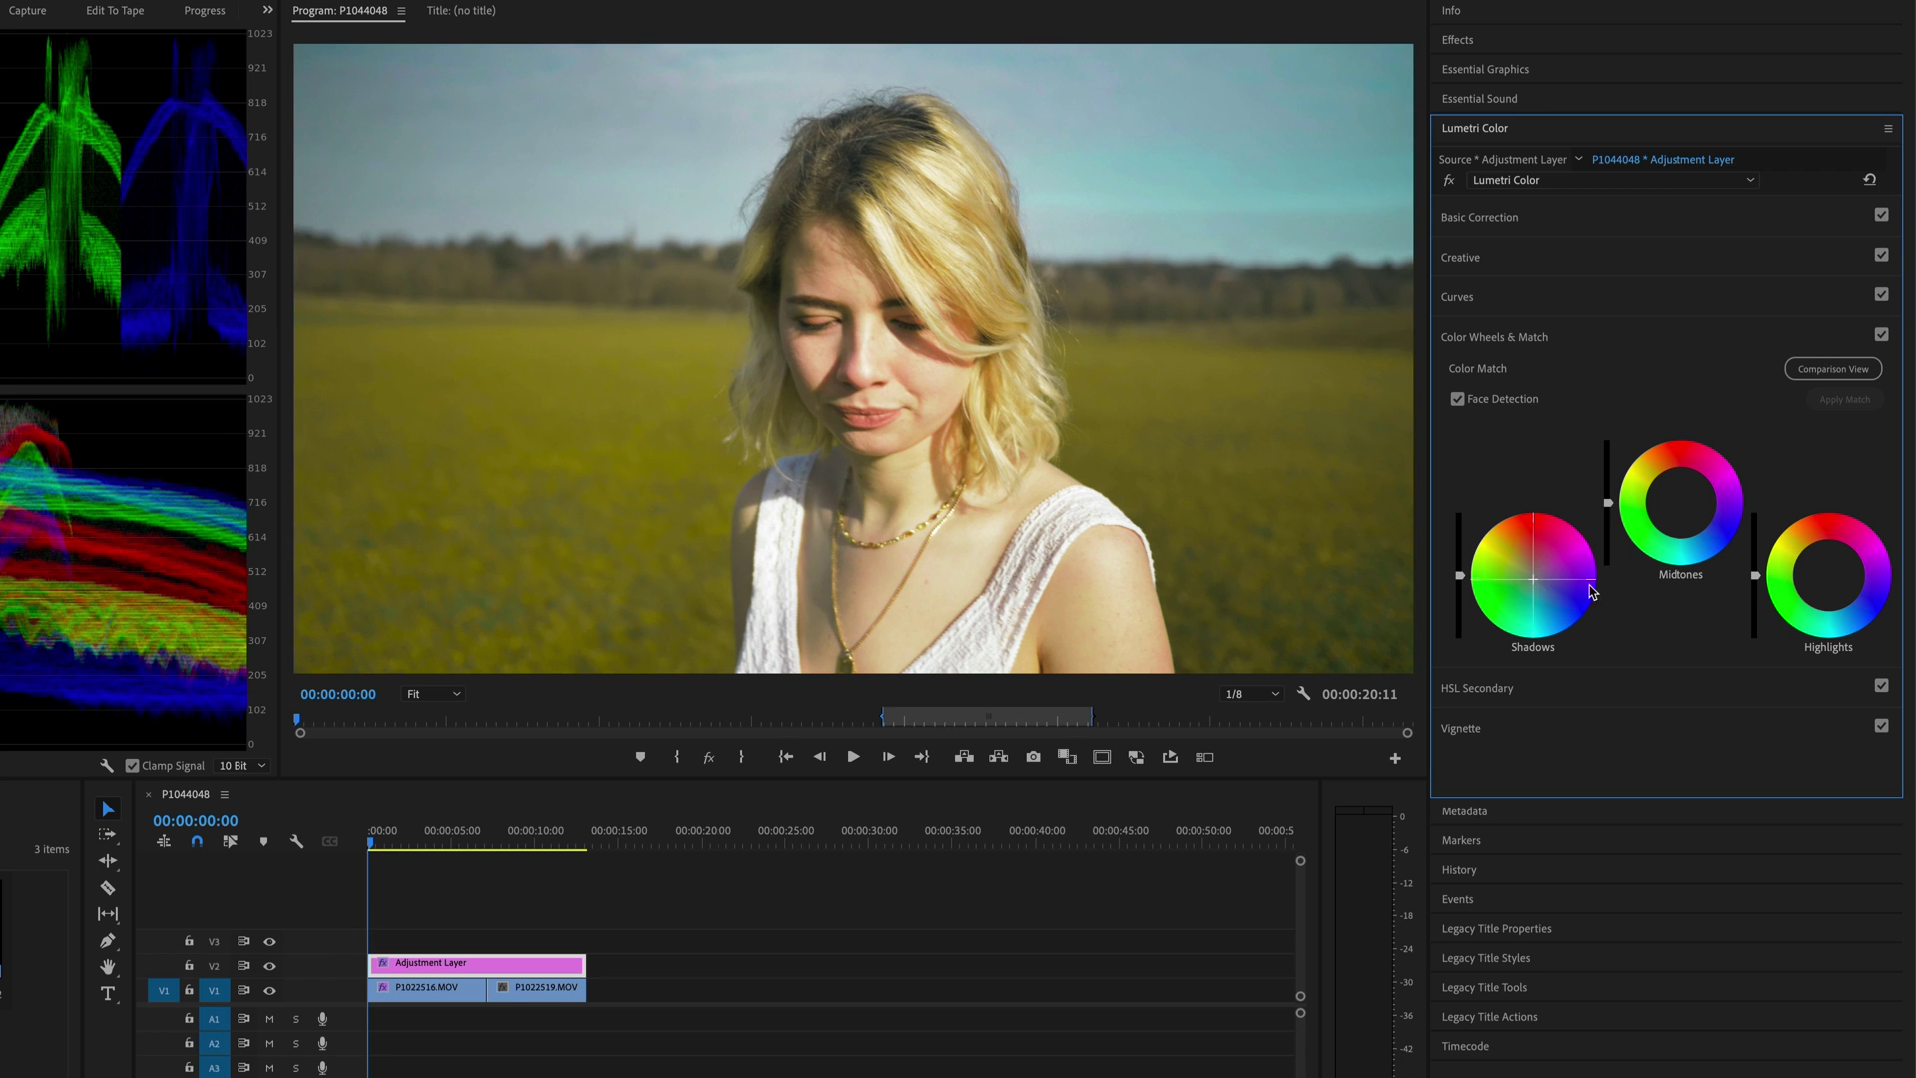
drag(1680, 501, 1681, 497)
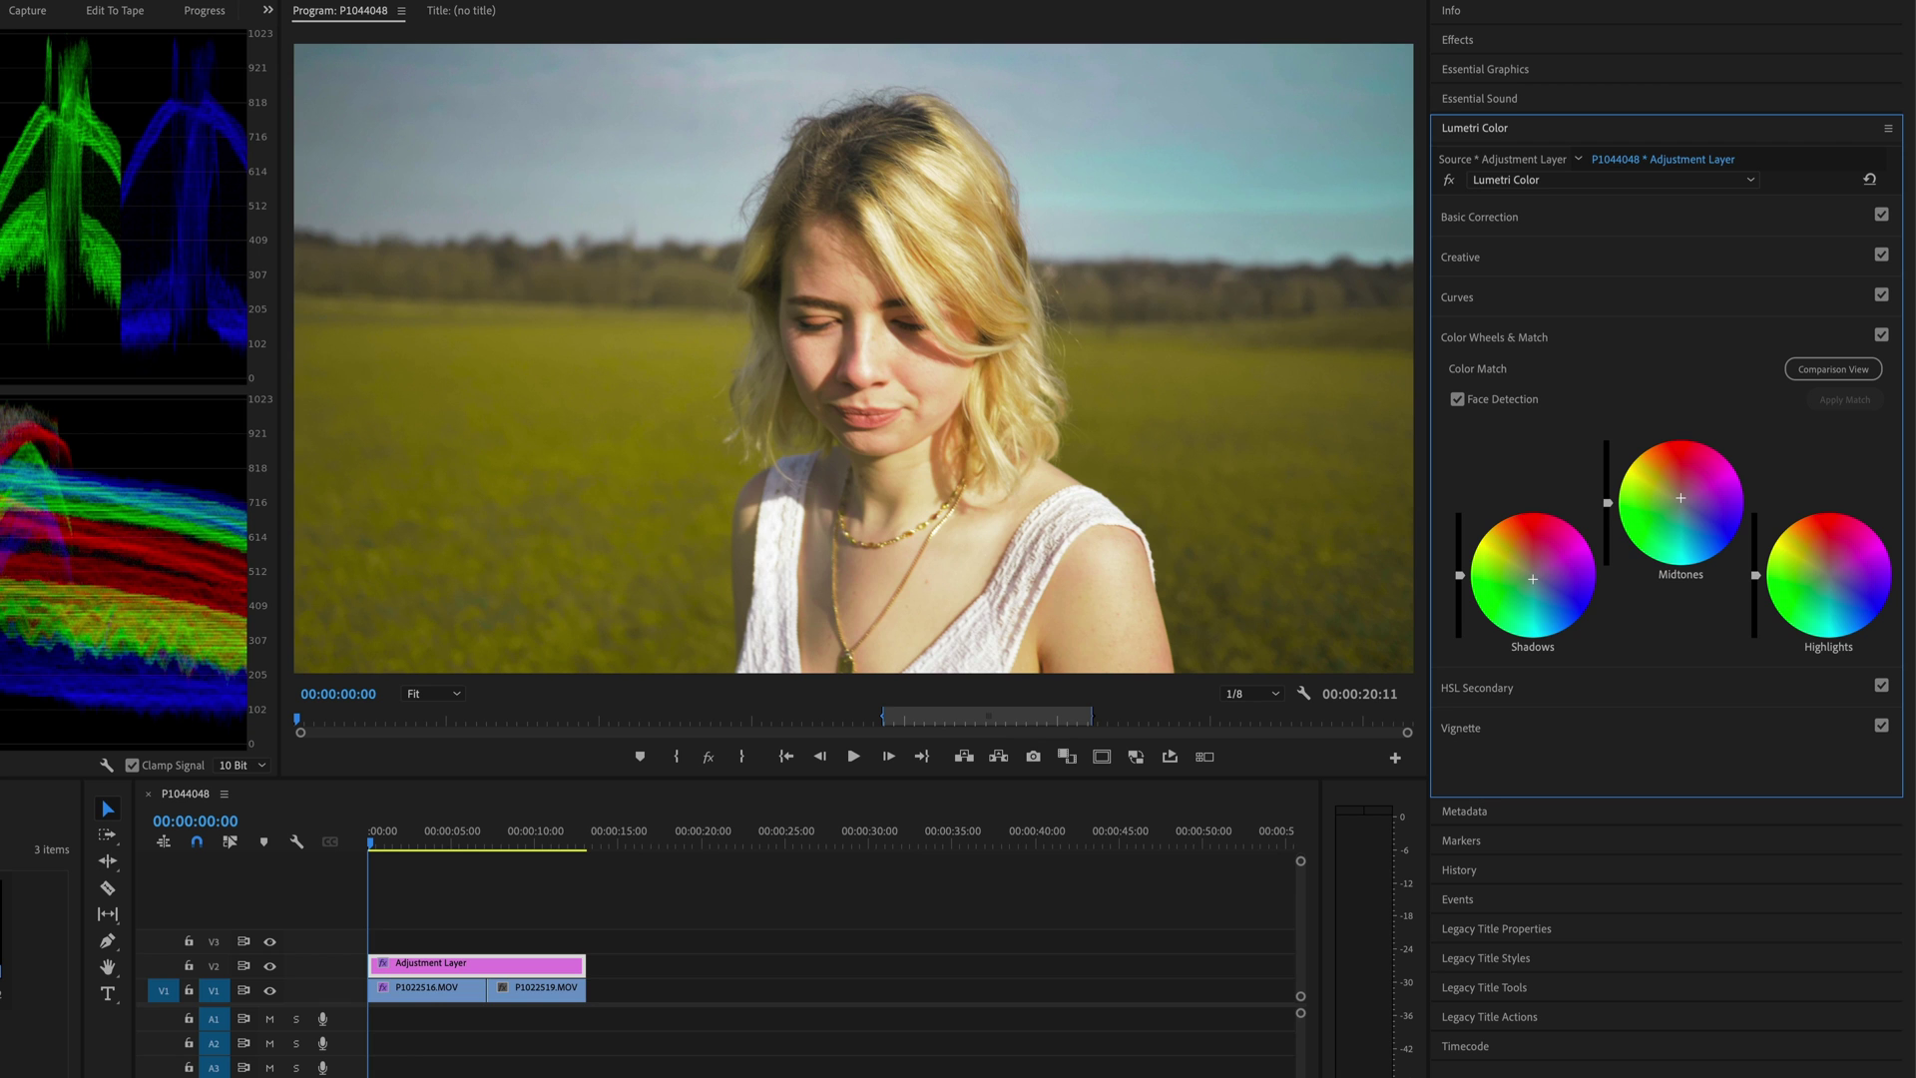
drag(1829, 575, 1829, 578)
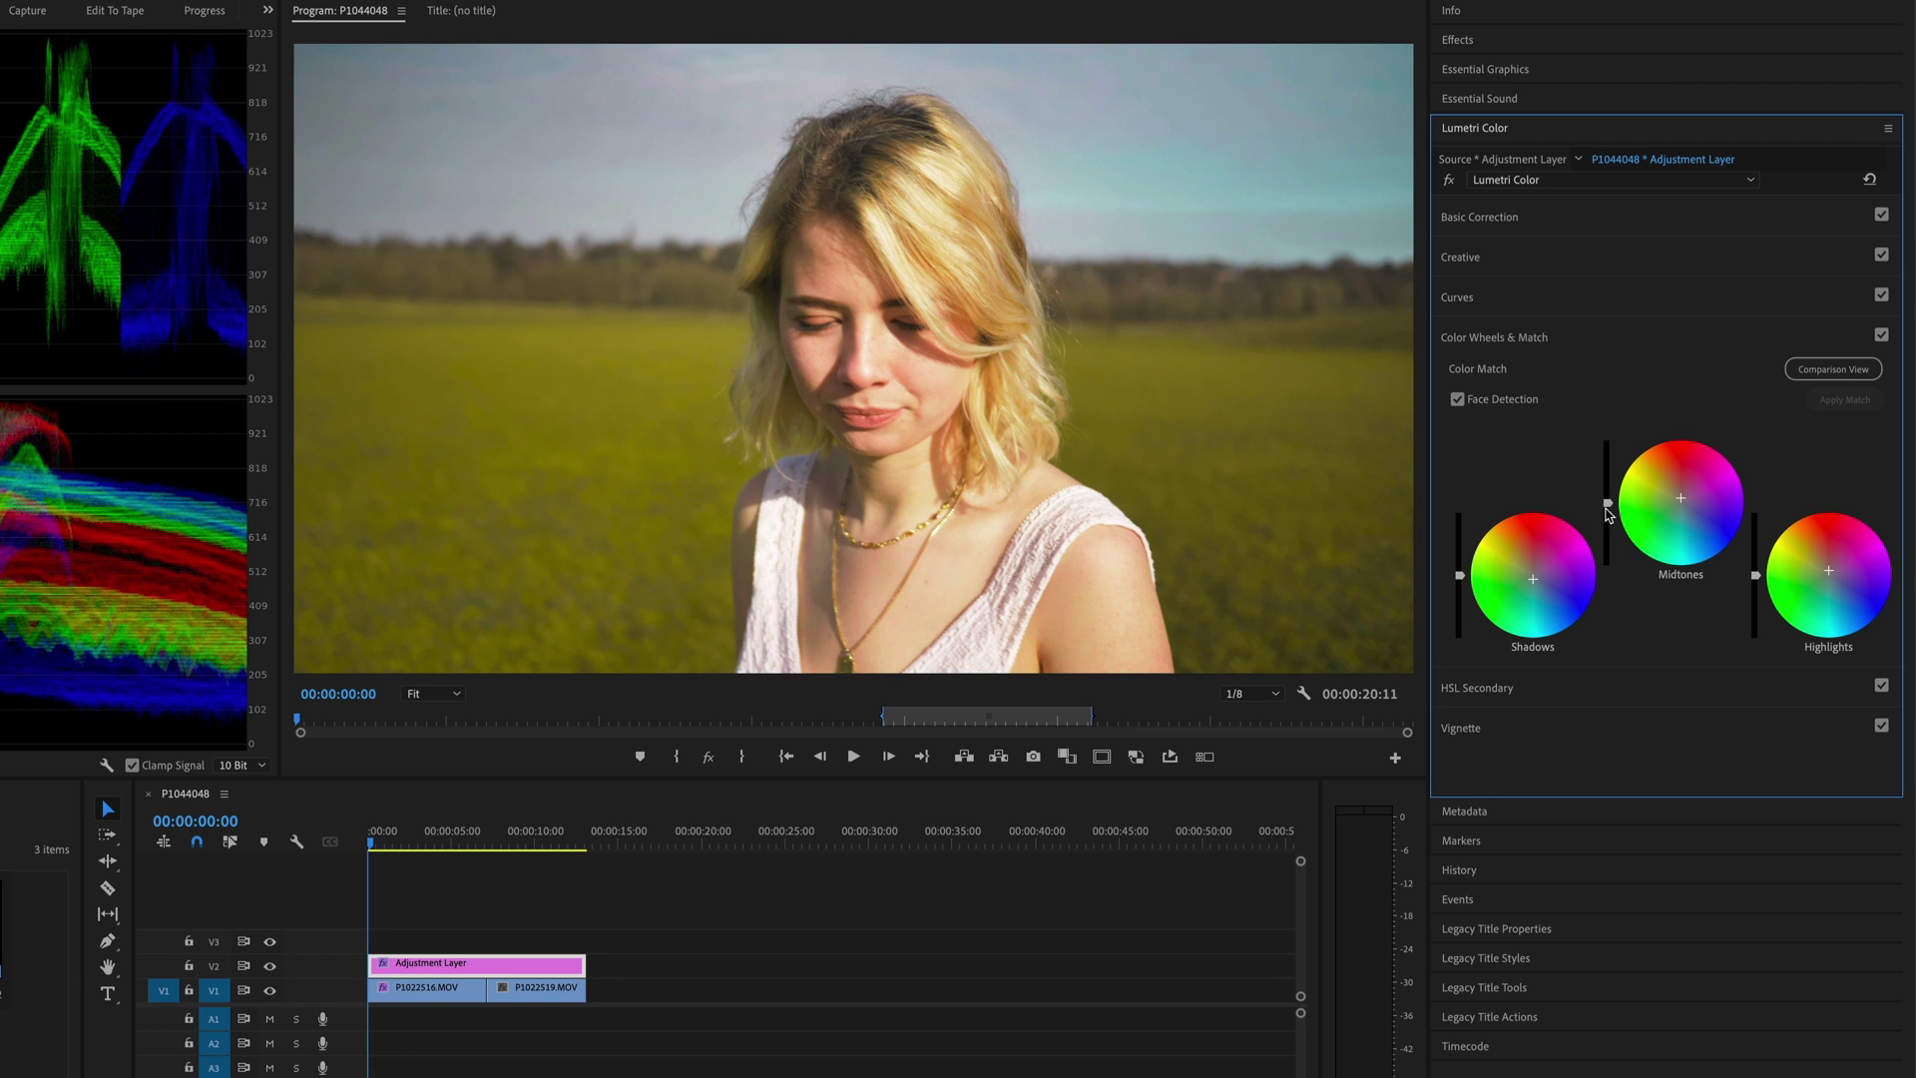
drag(1607, 502, 1608, 507)
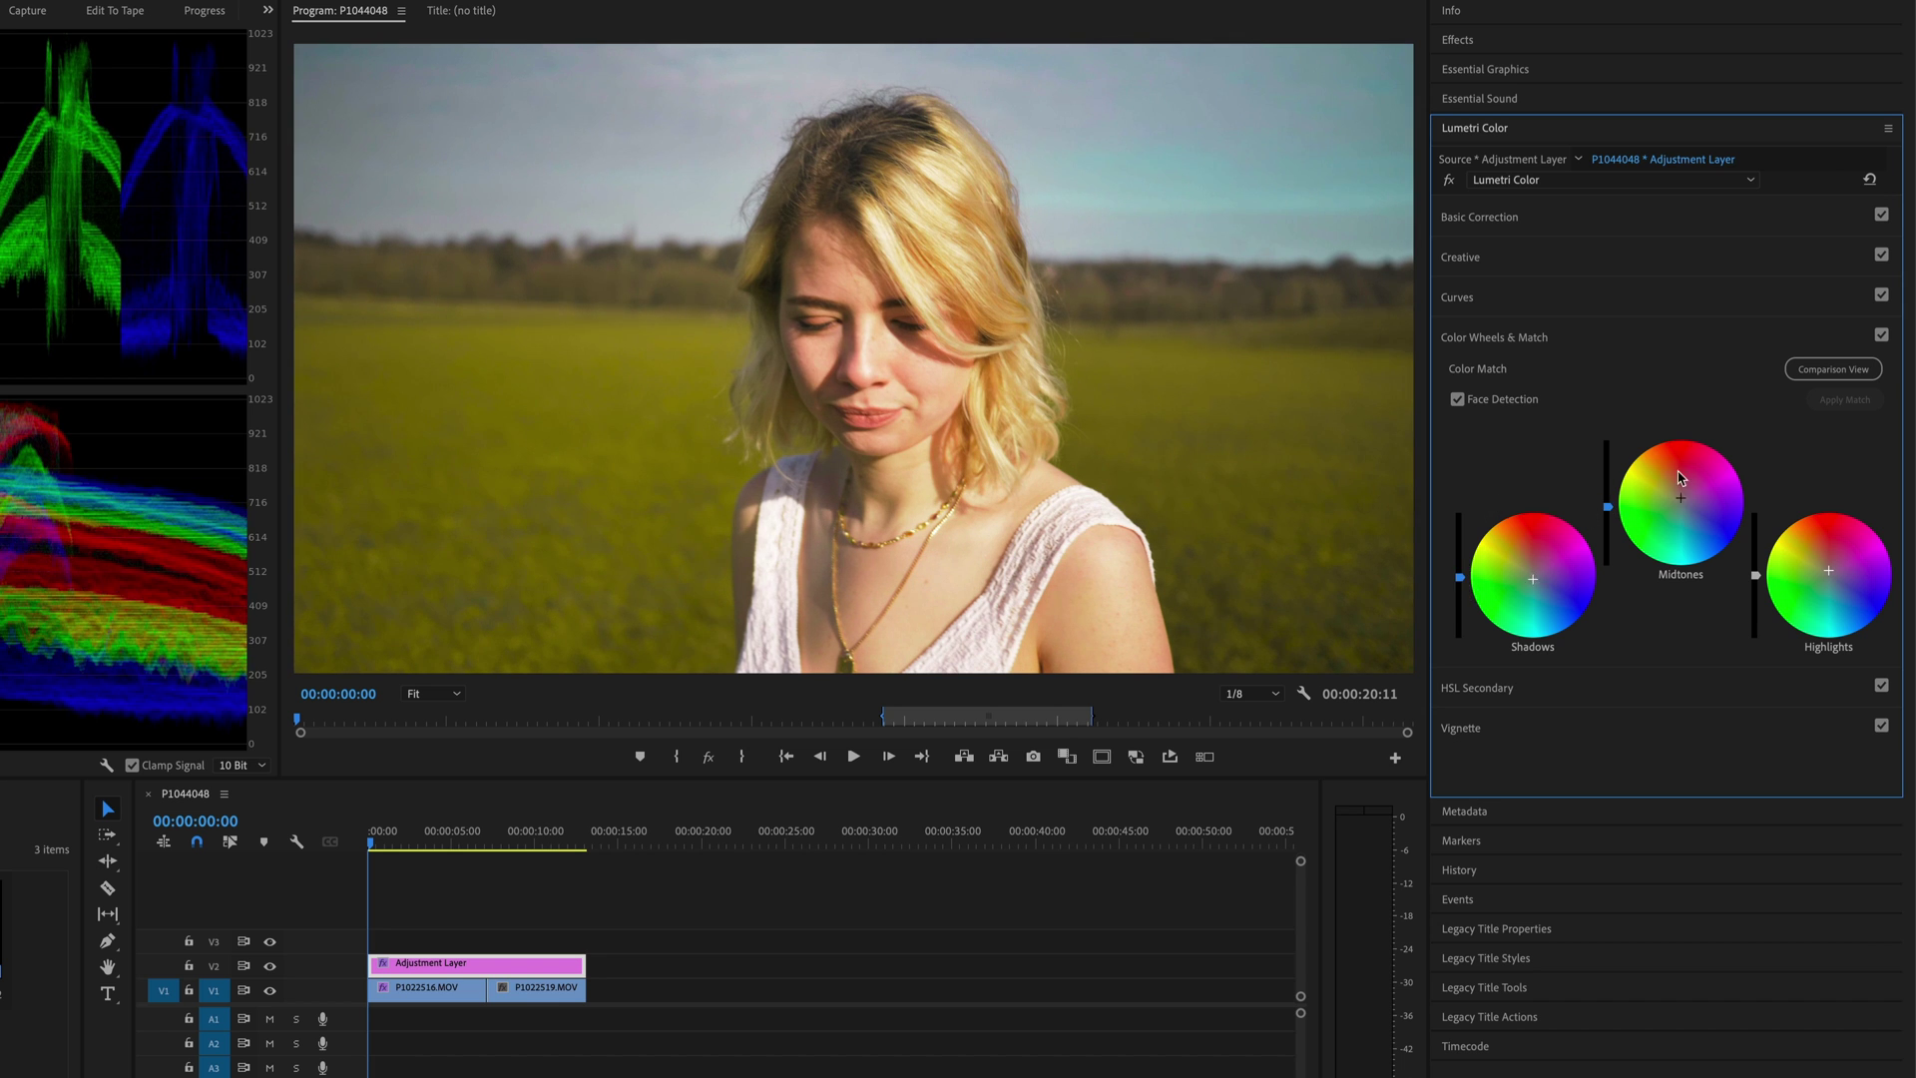
click(1881, 335)
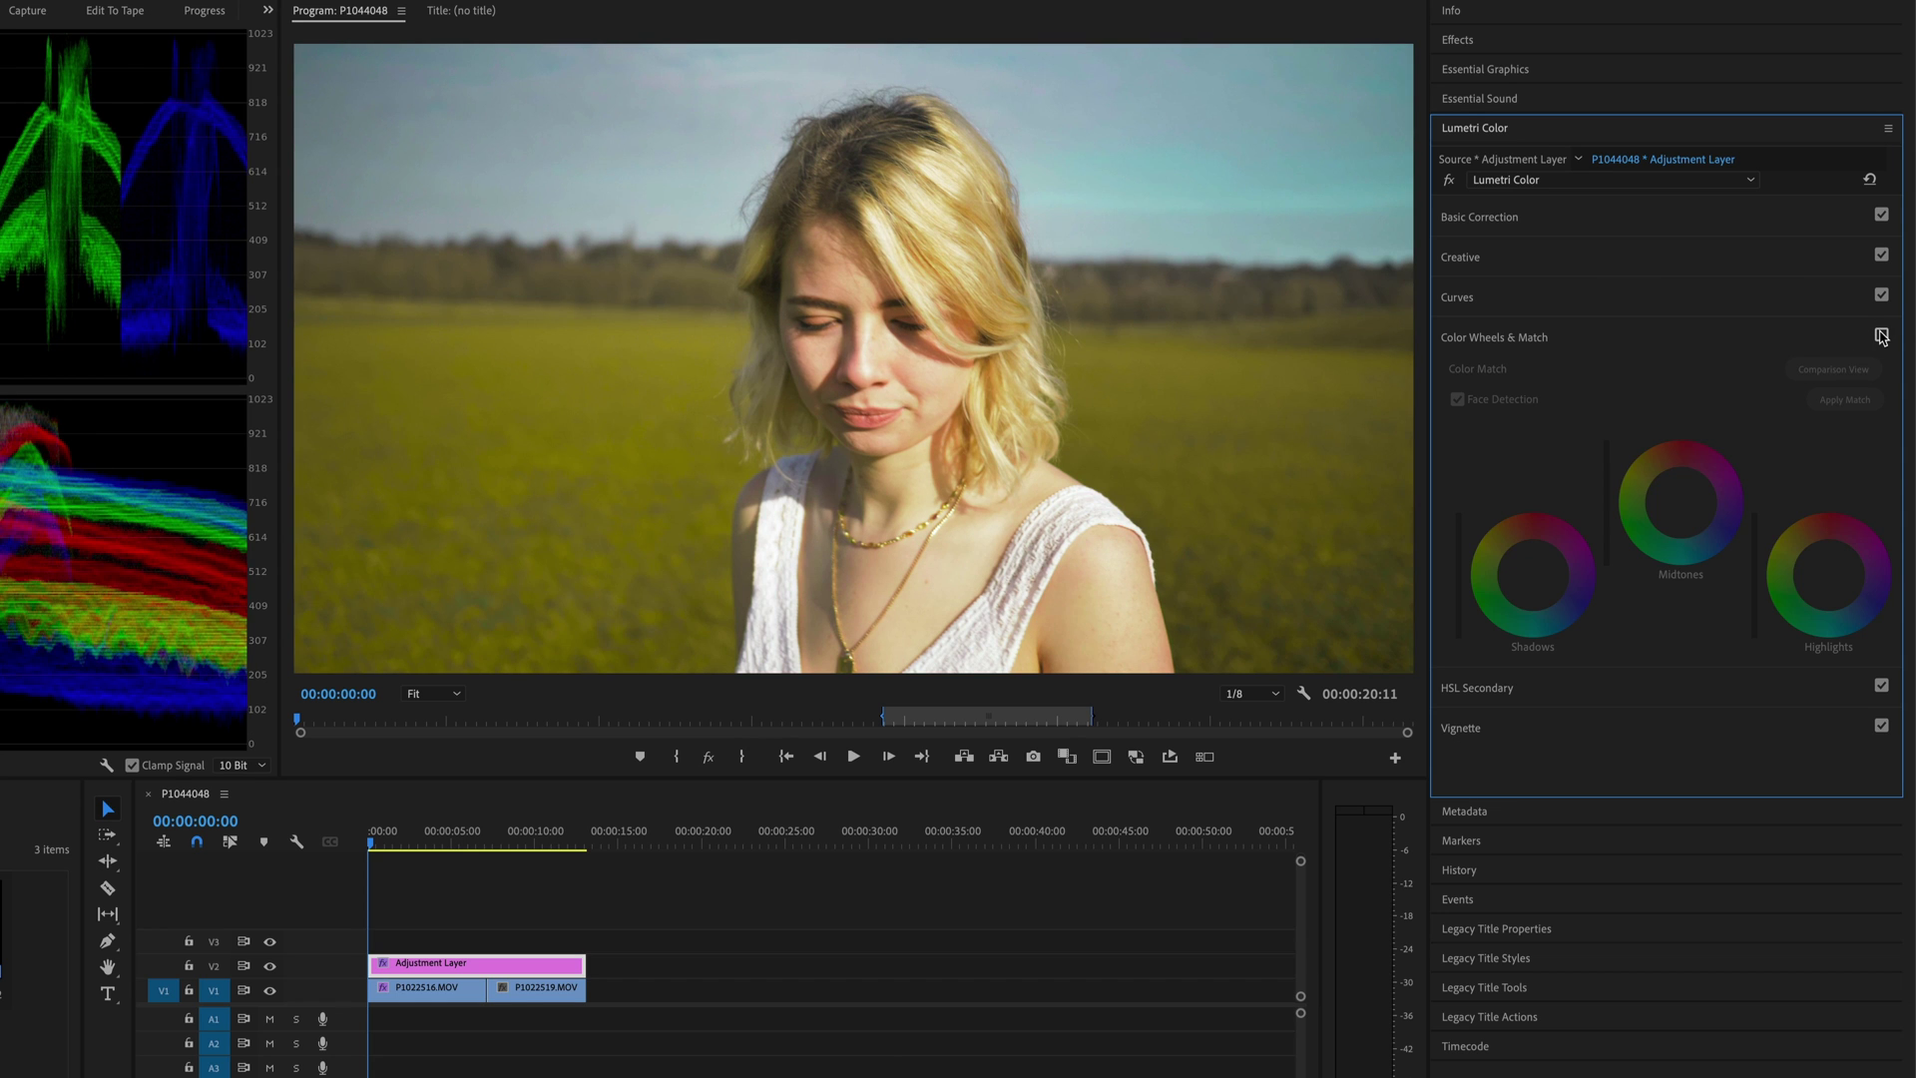
click(1881, 336)
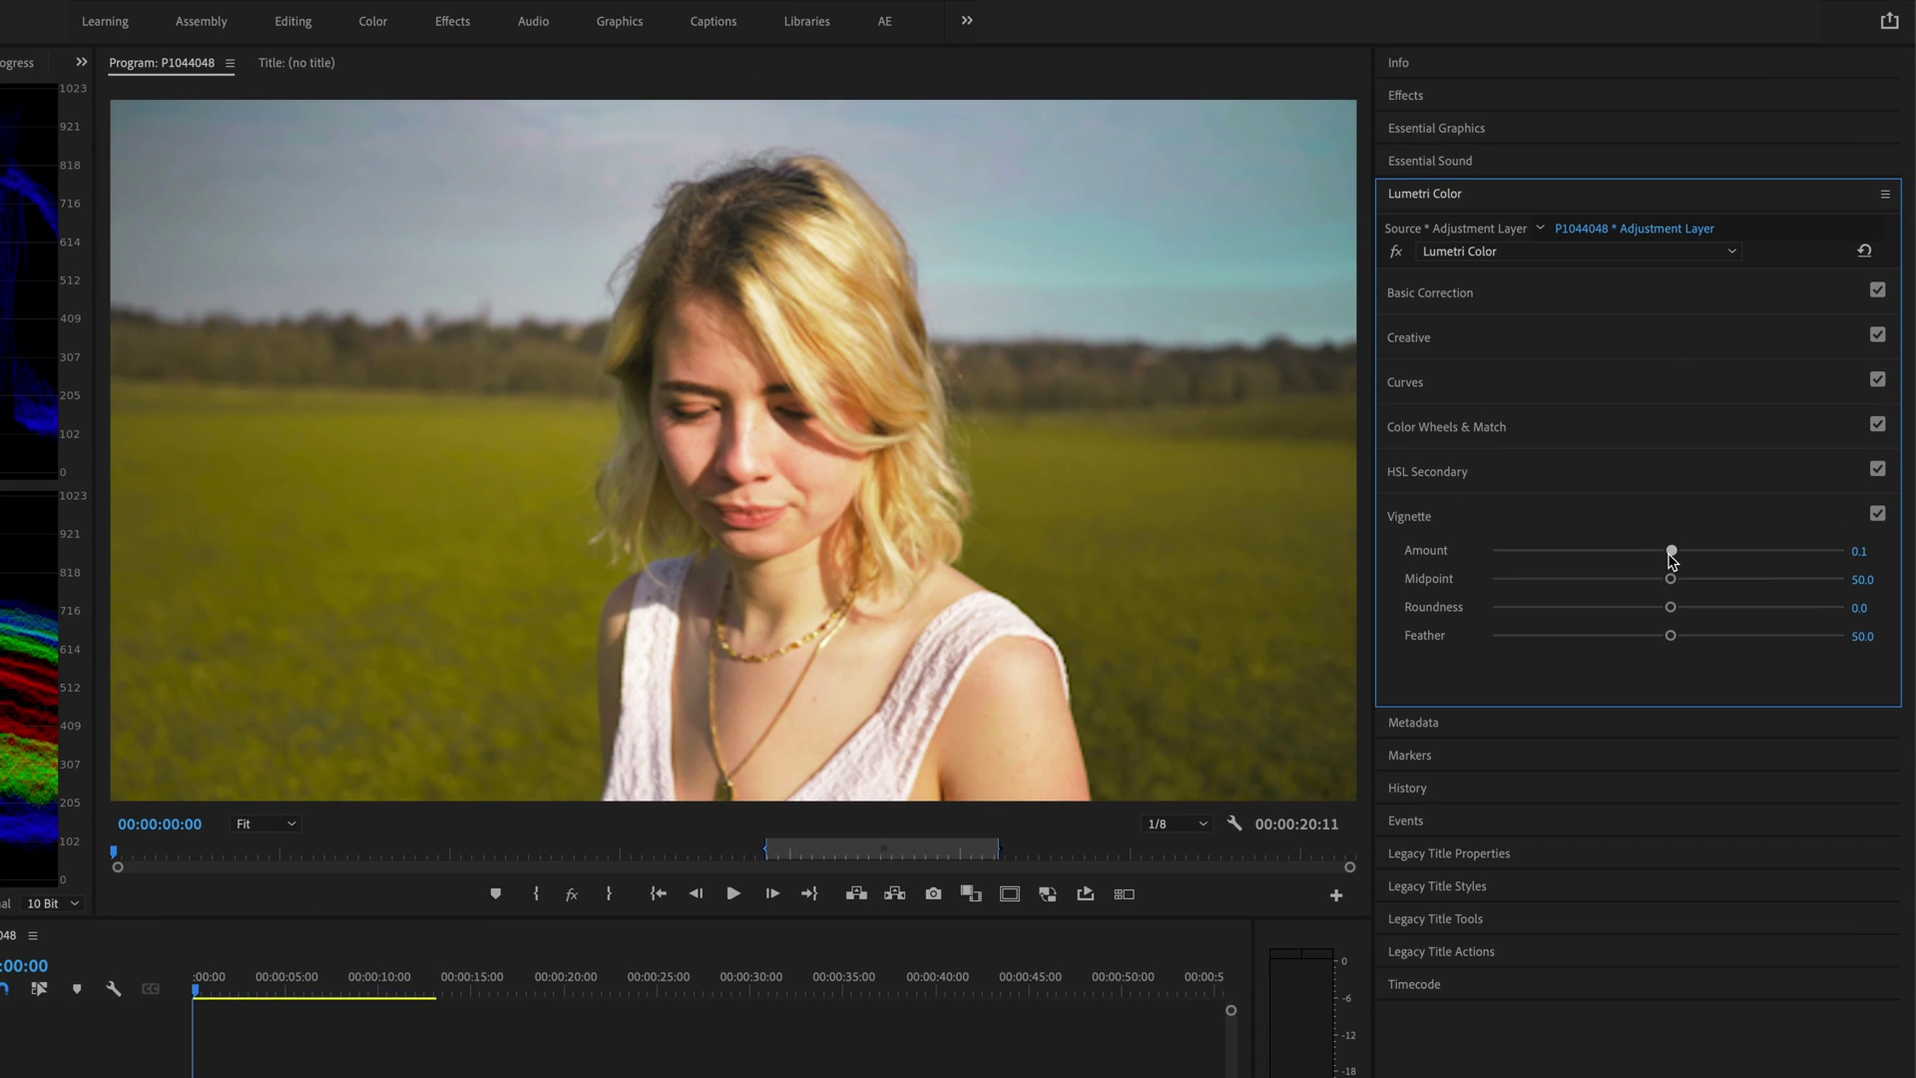
drag(1673, 558, 1656, 559)
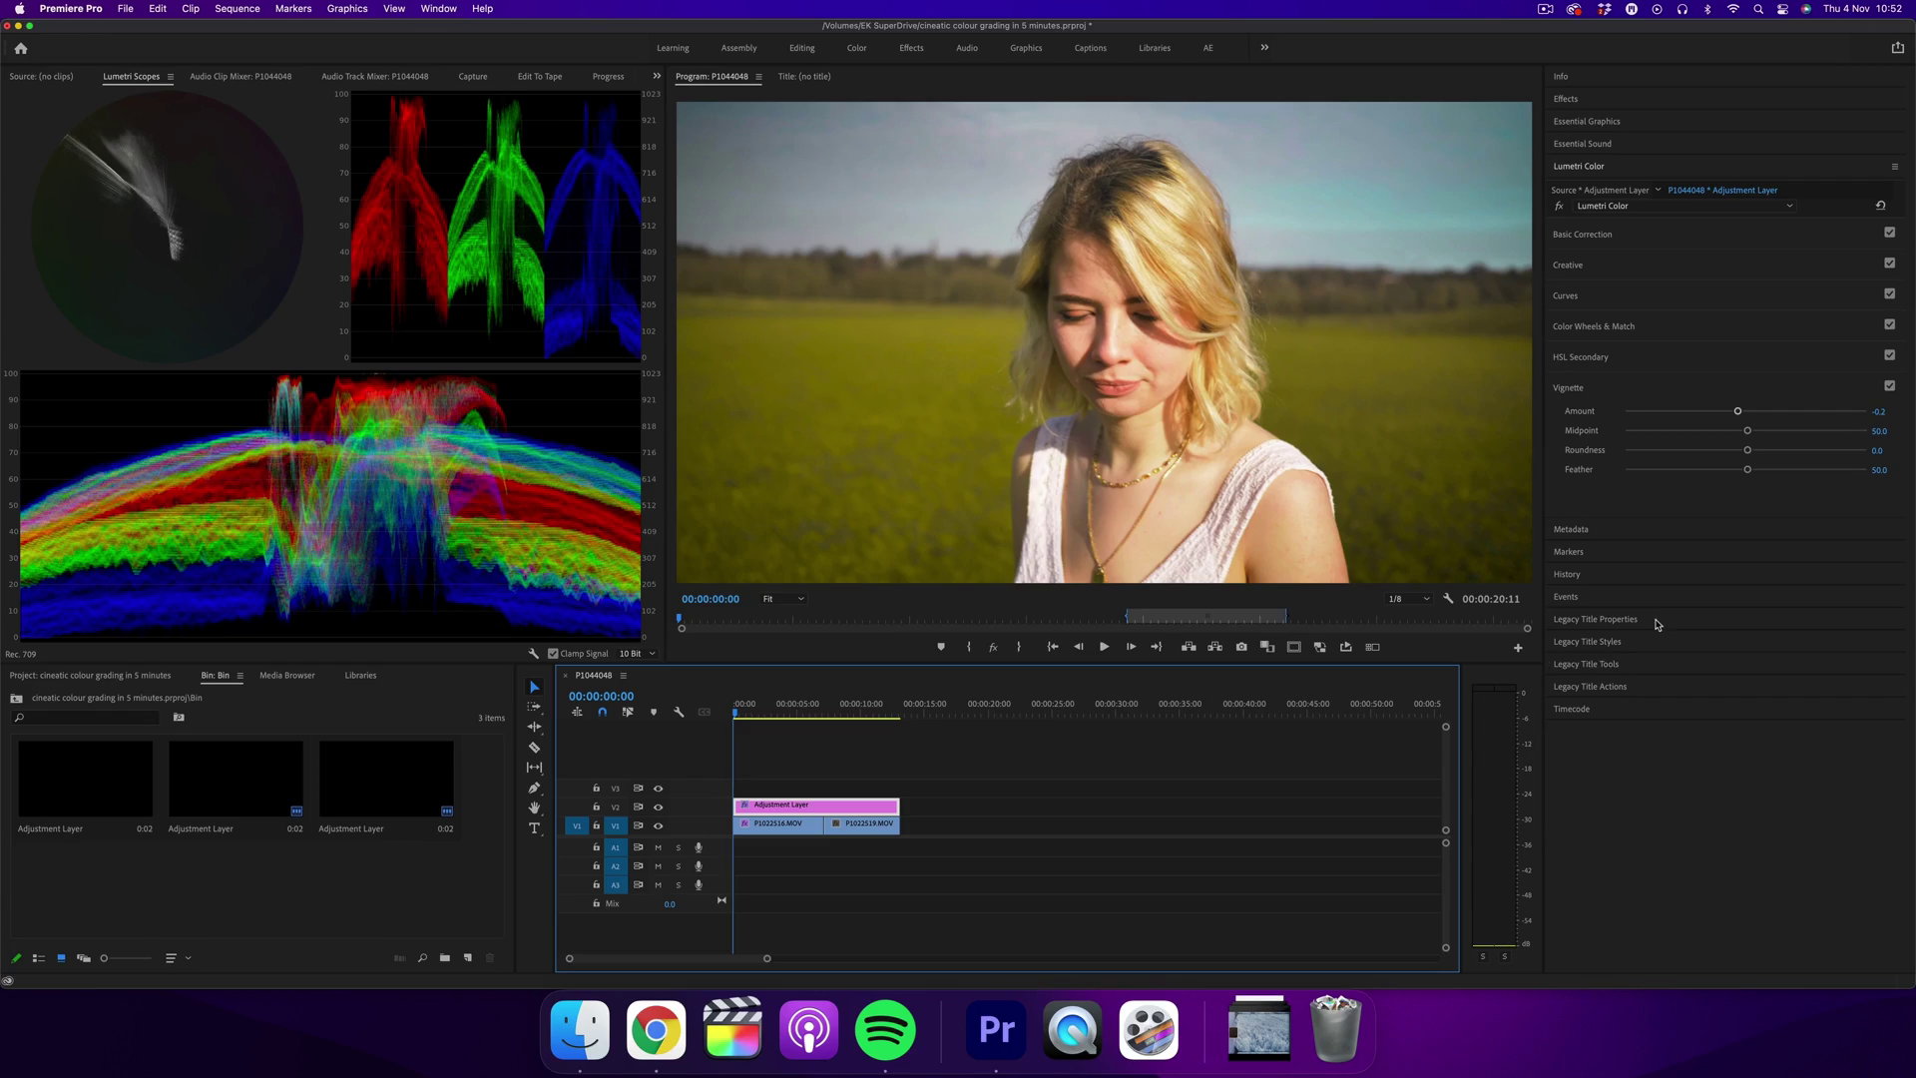
click(1603, 395)
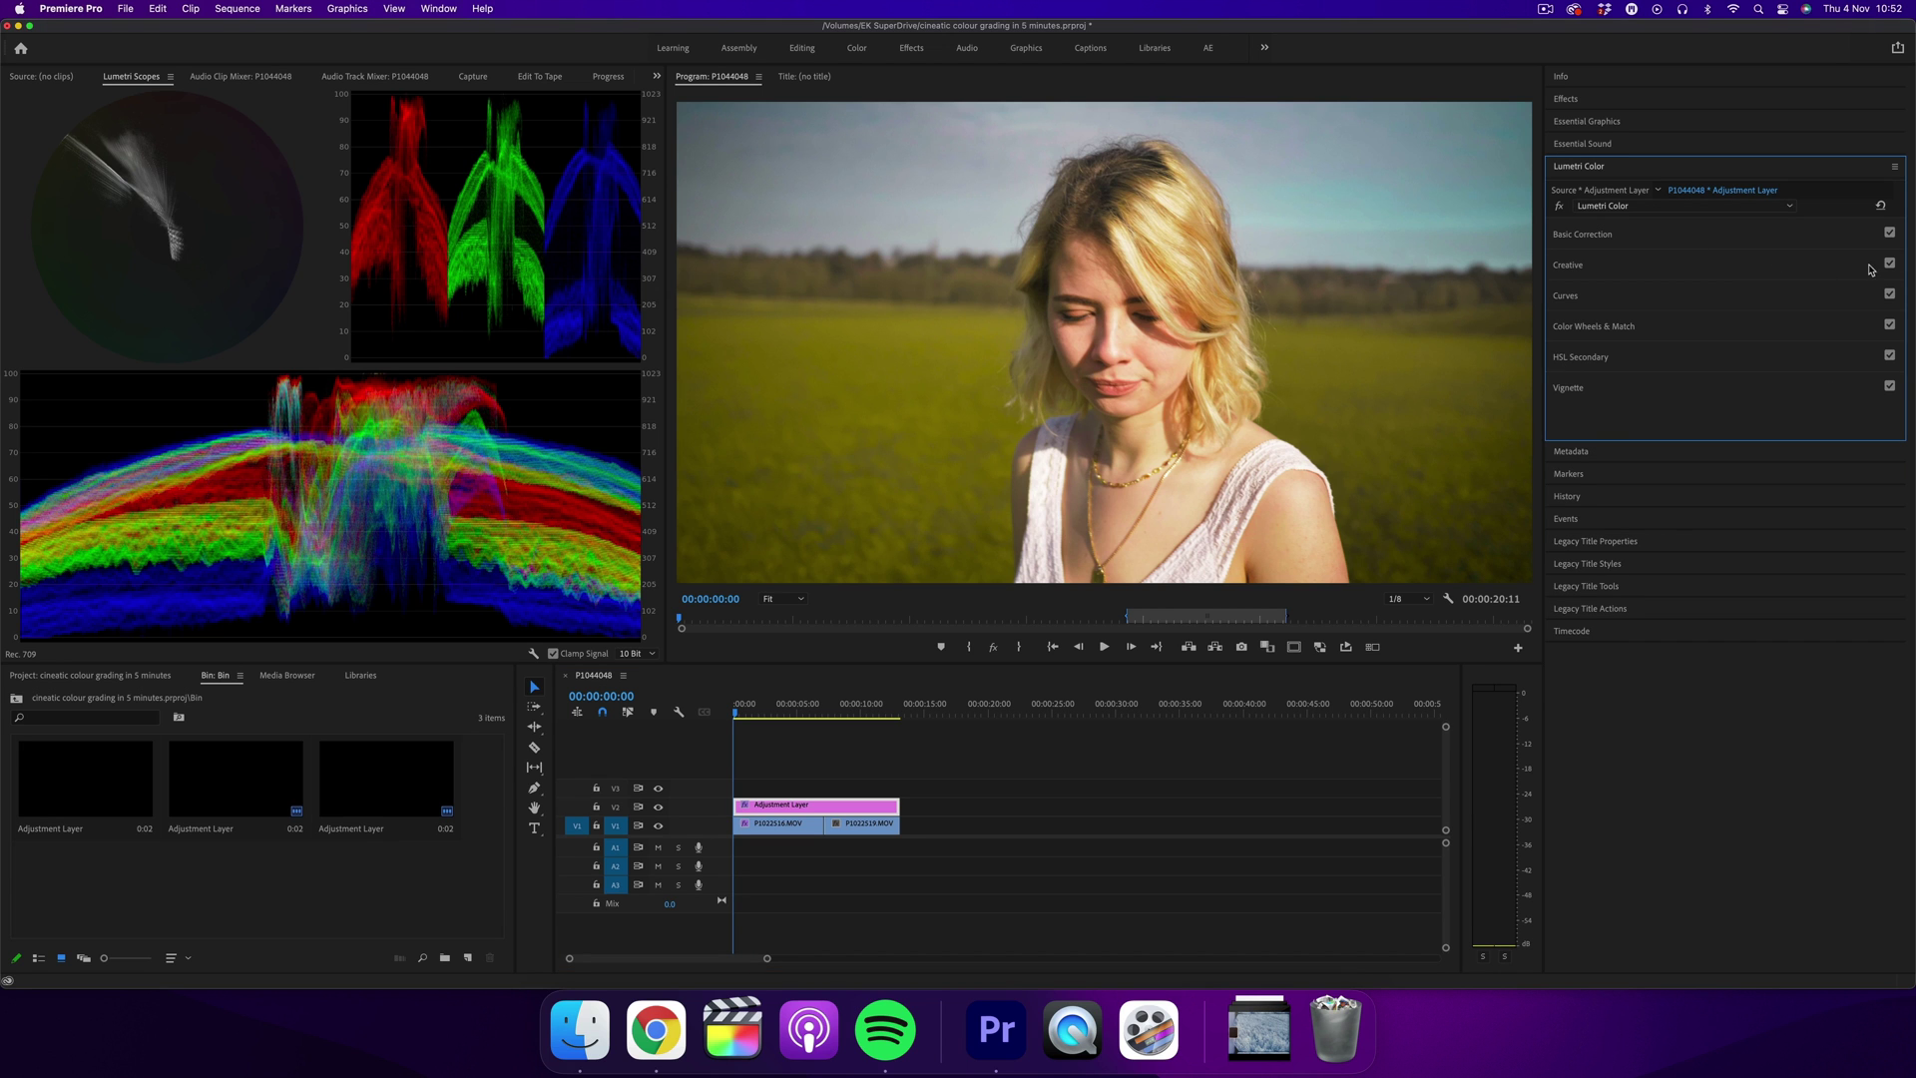
click(1889, 294)
click(1889, 326)
click(1890, 355)
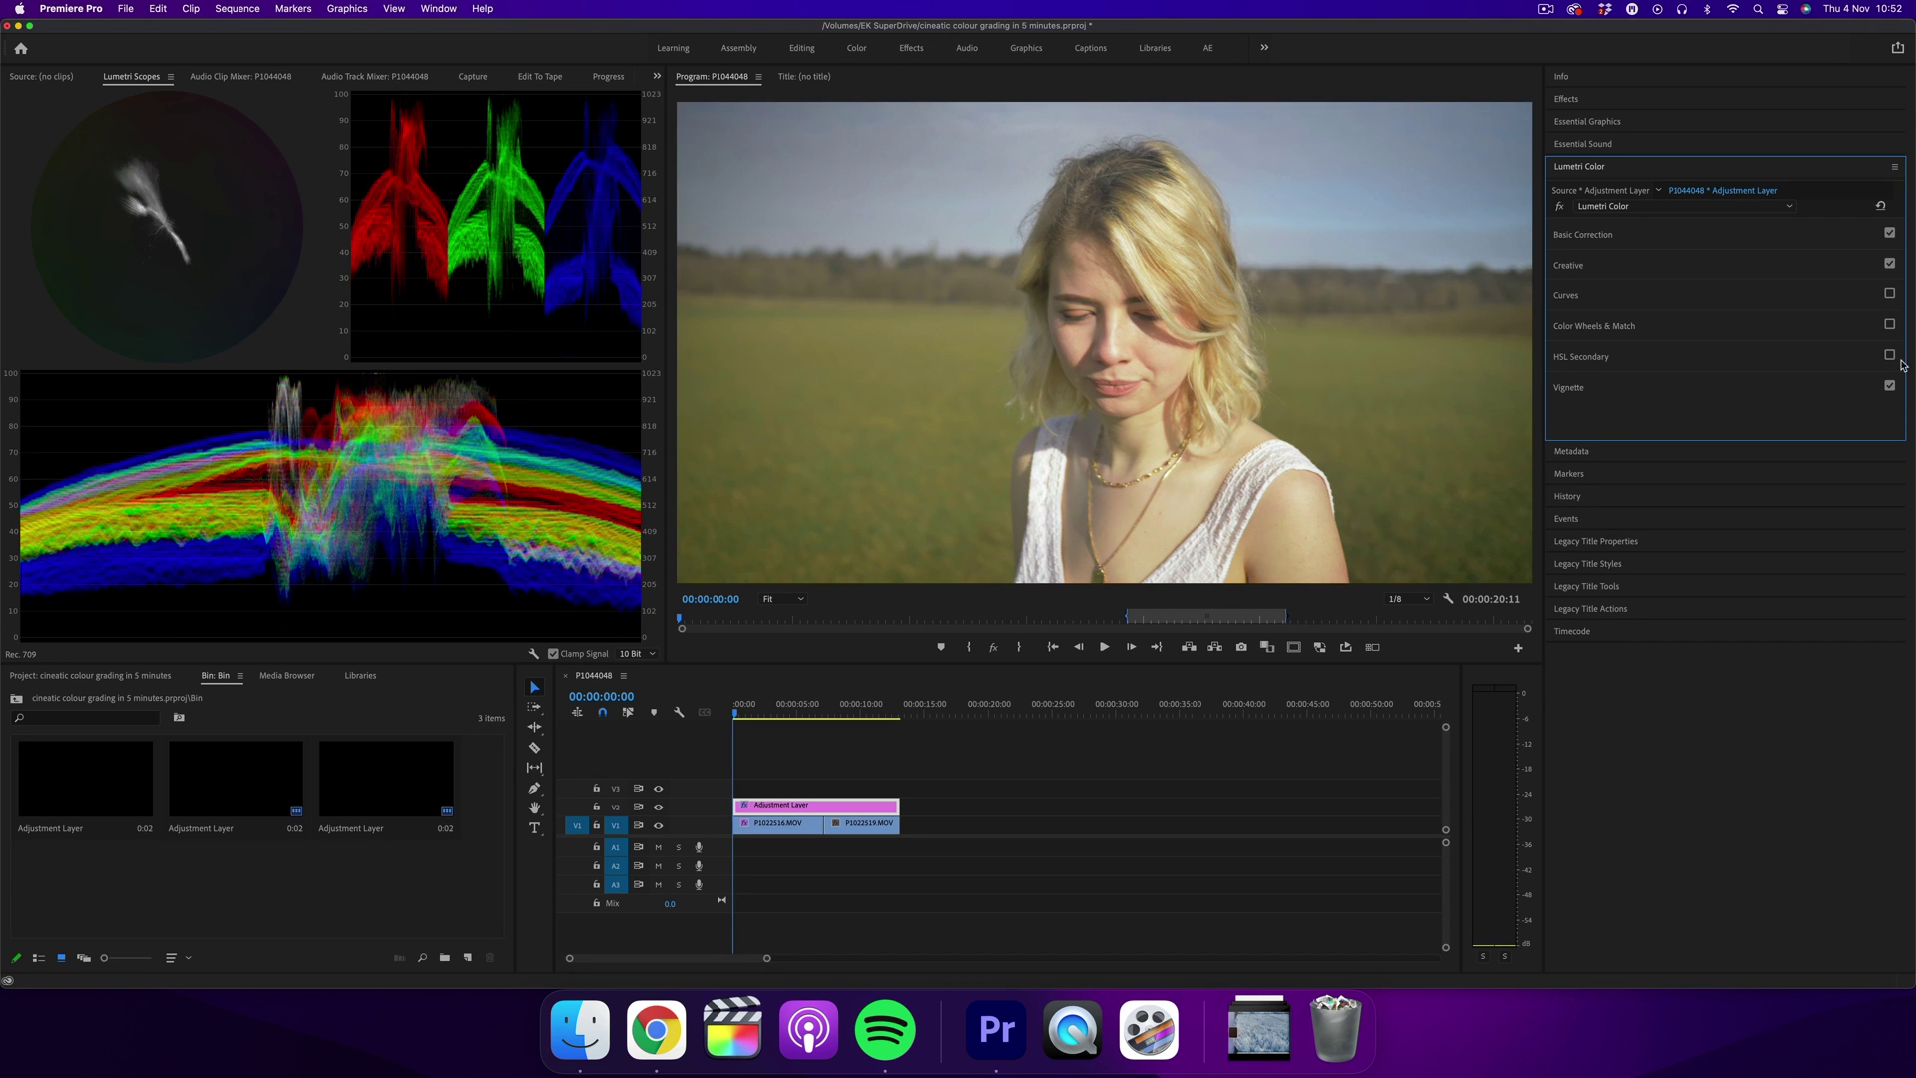
click(1889, 386)
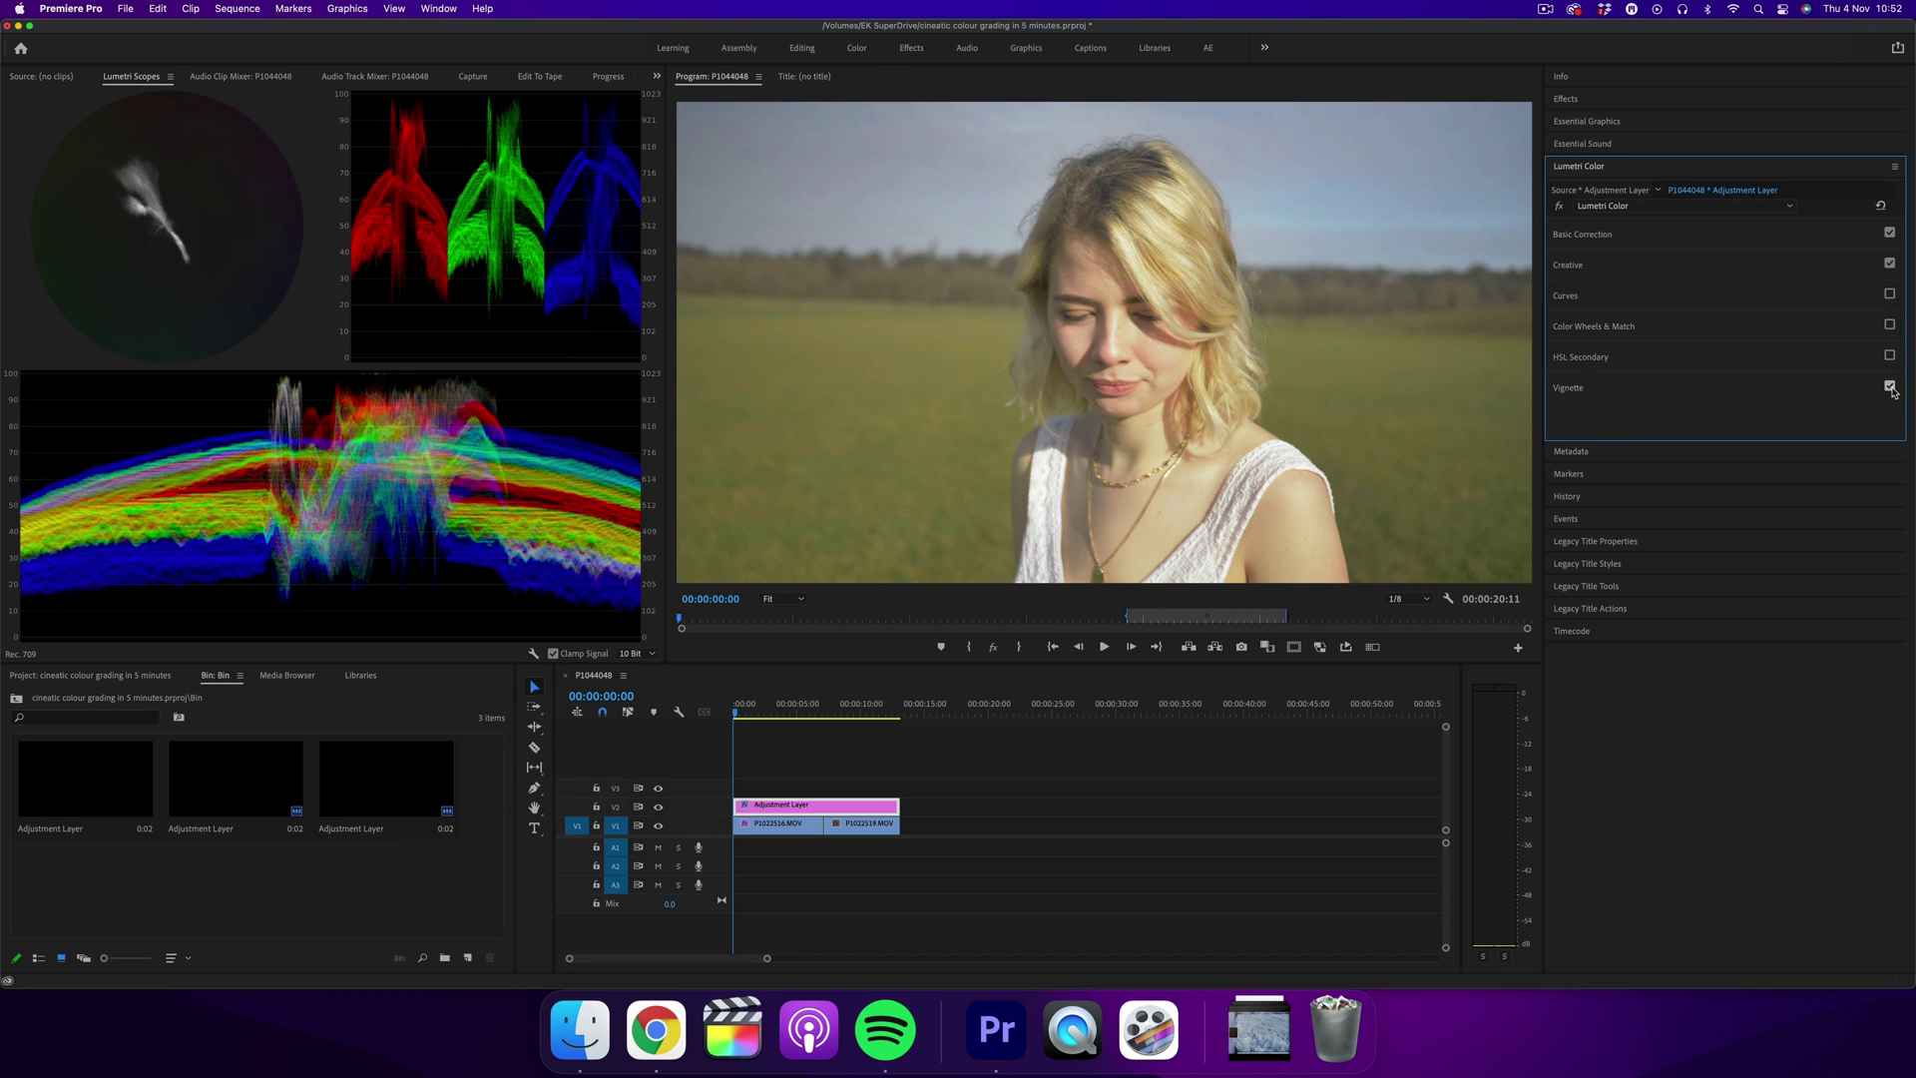
click(1889, 295)
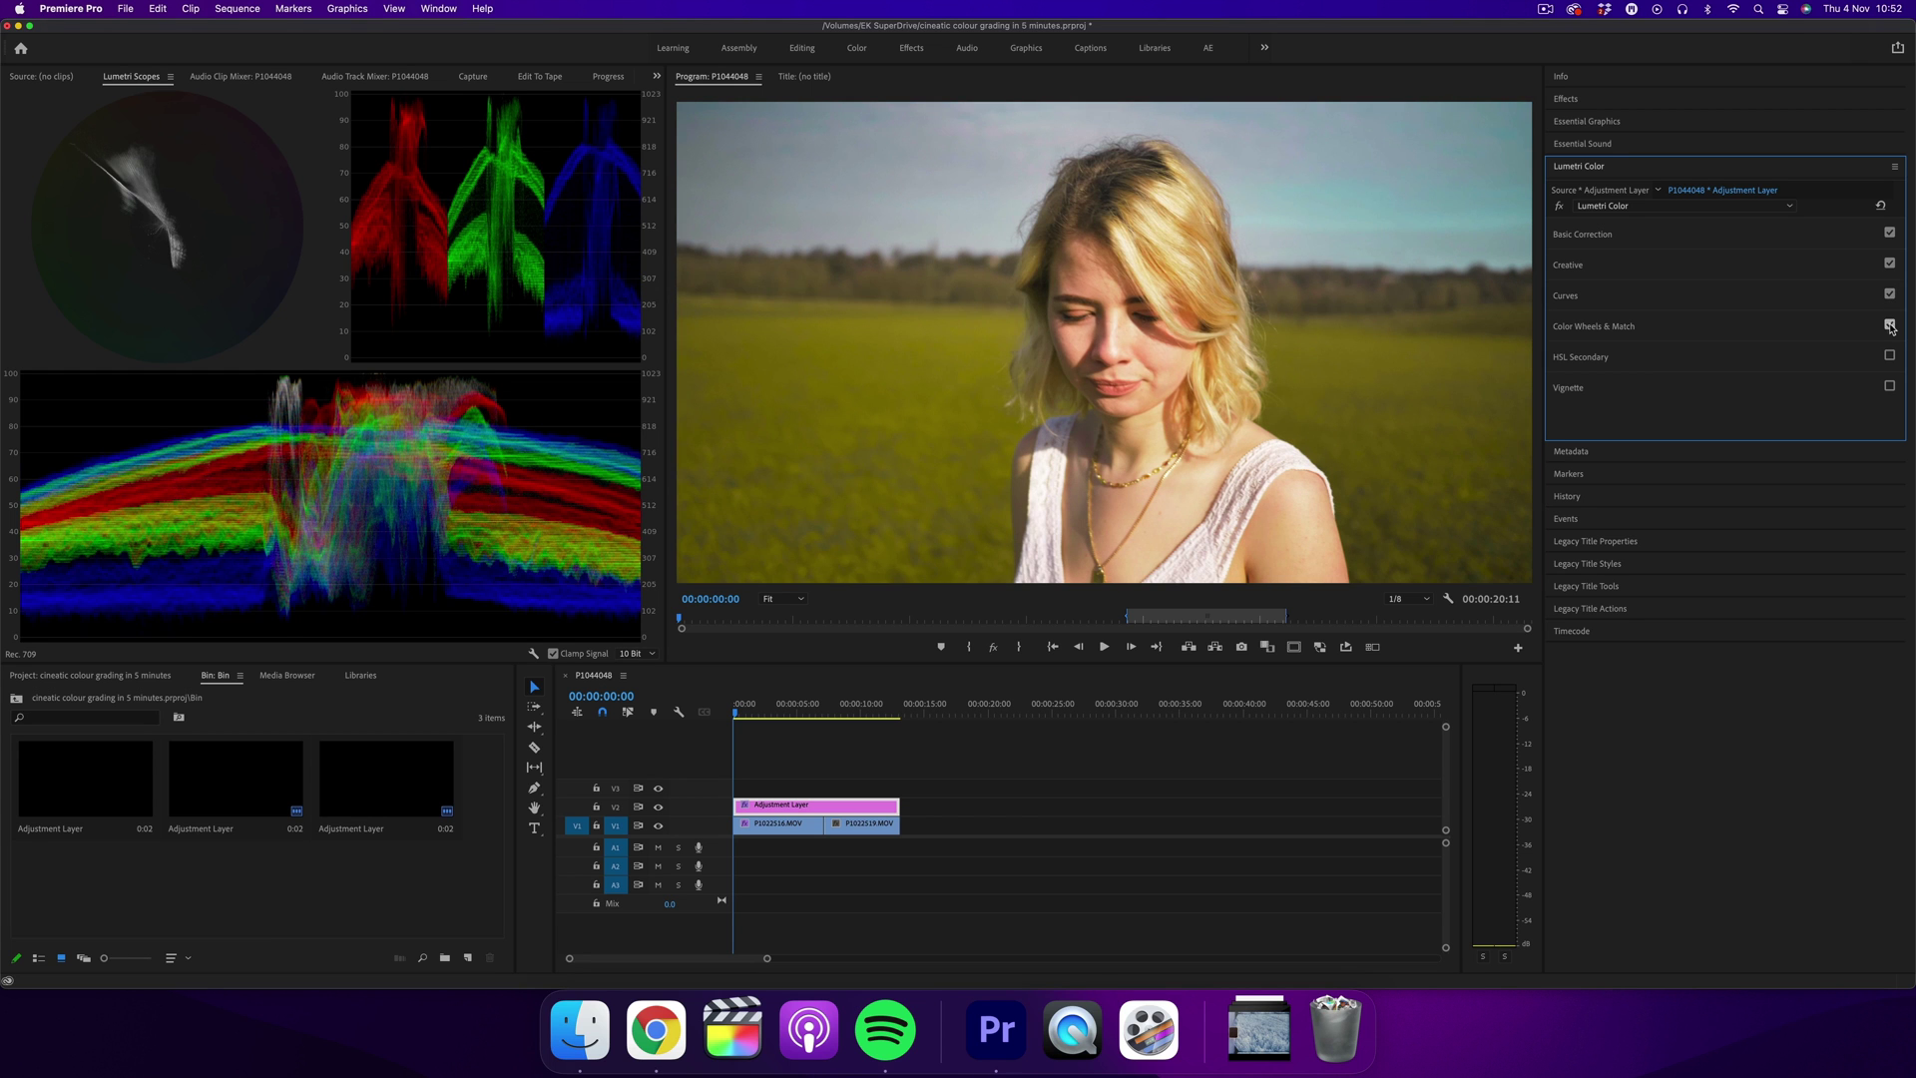
click(1889, 326)
click(1890, 386)
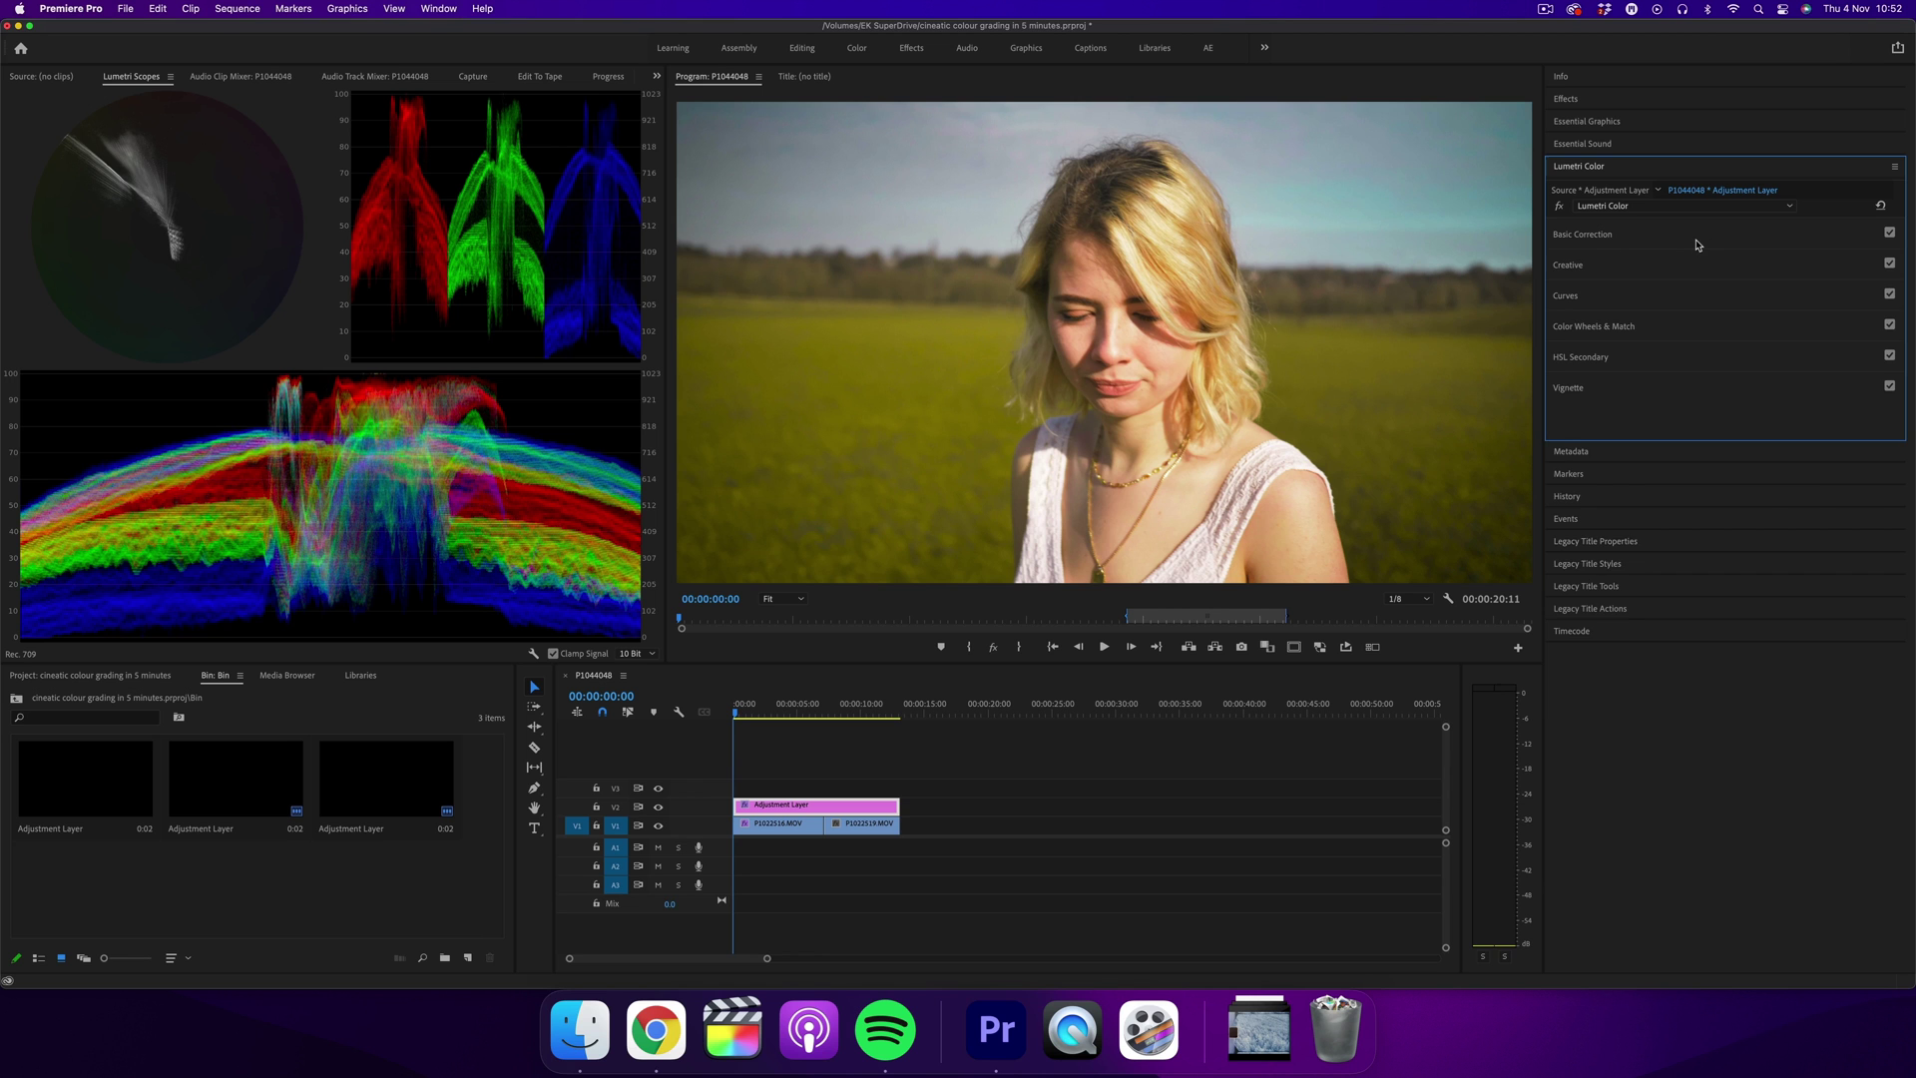
Step: Set the adjustment layer's Basic Correction to Contrast 9.9, Shadows 1.9 and Saturation 103.7
click(1692, 237)
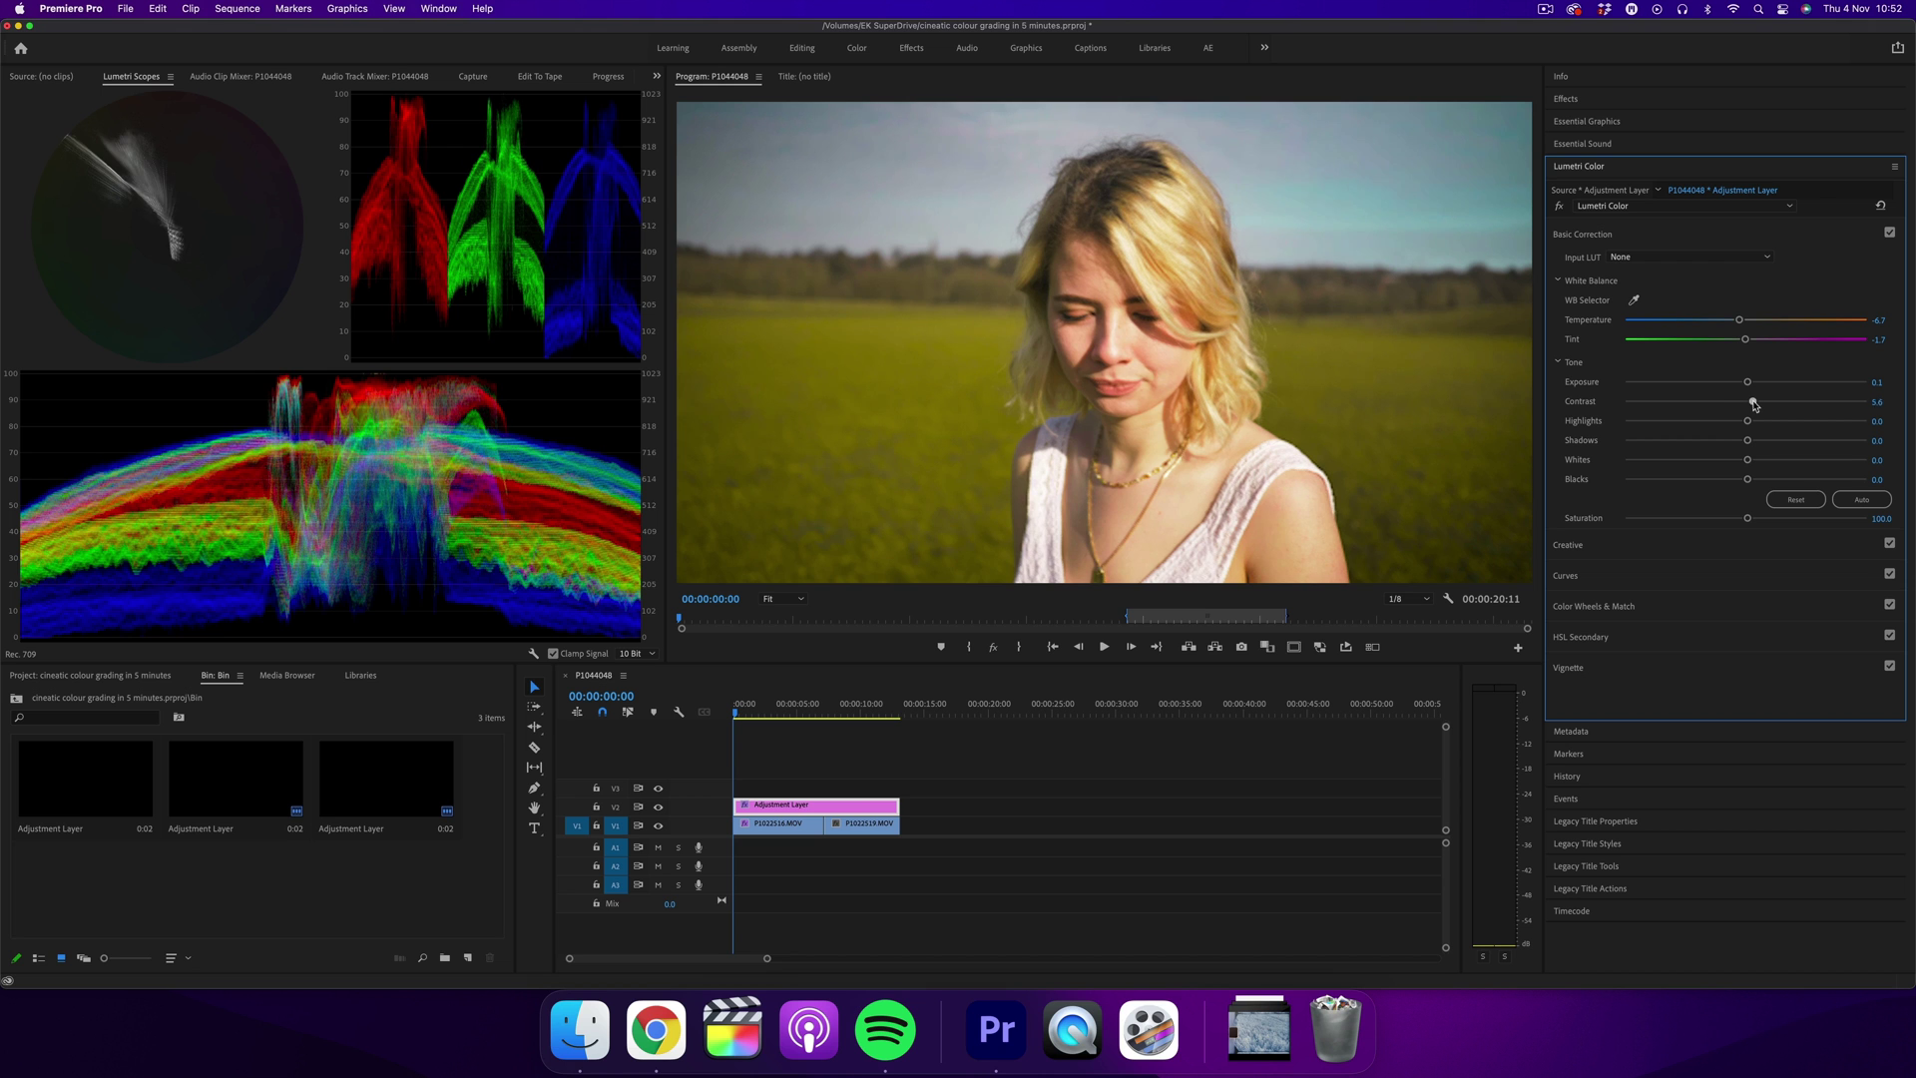
drag(1753, 405, 1759, 404)
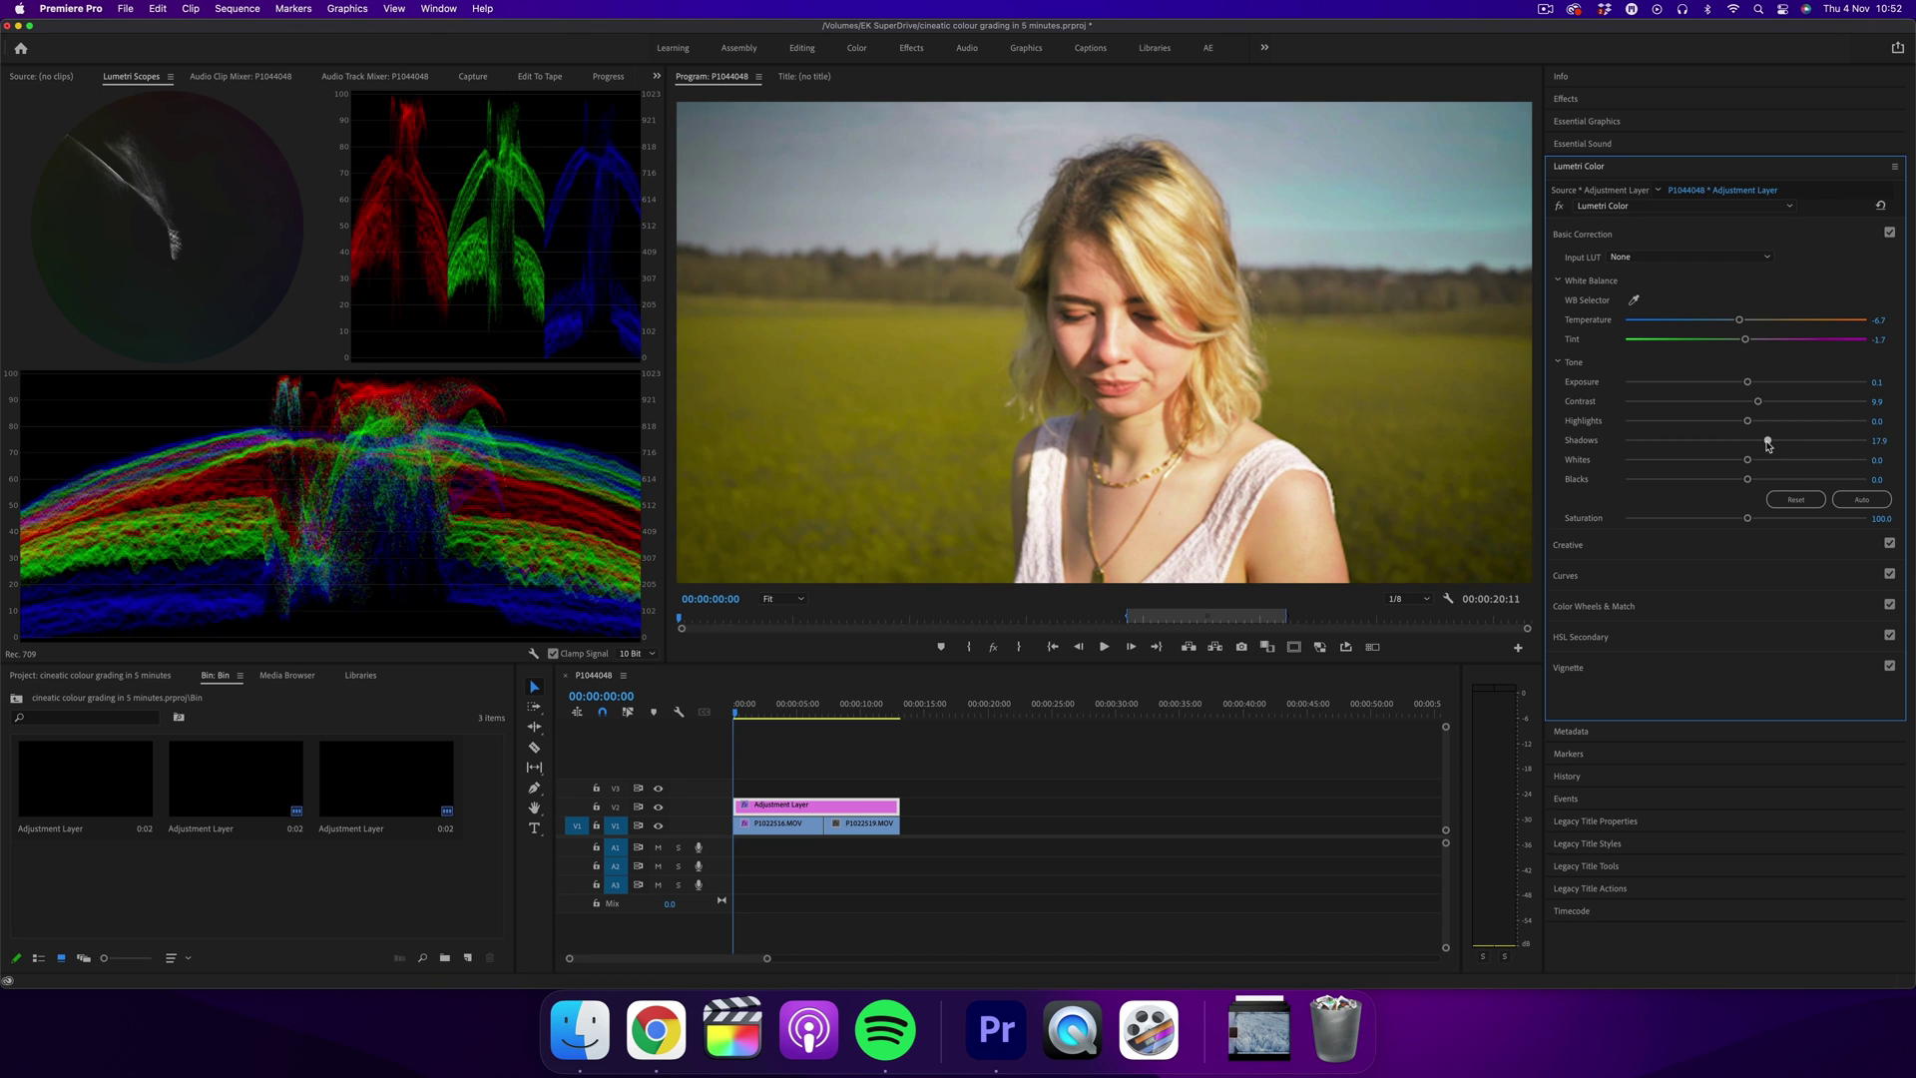
drag(1749, 448, 1750, 449)
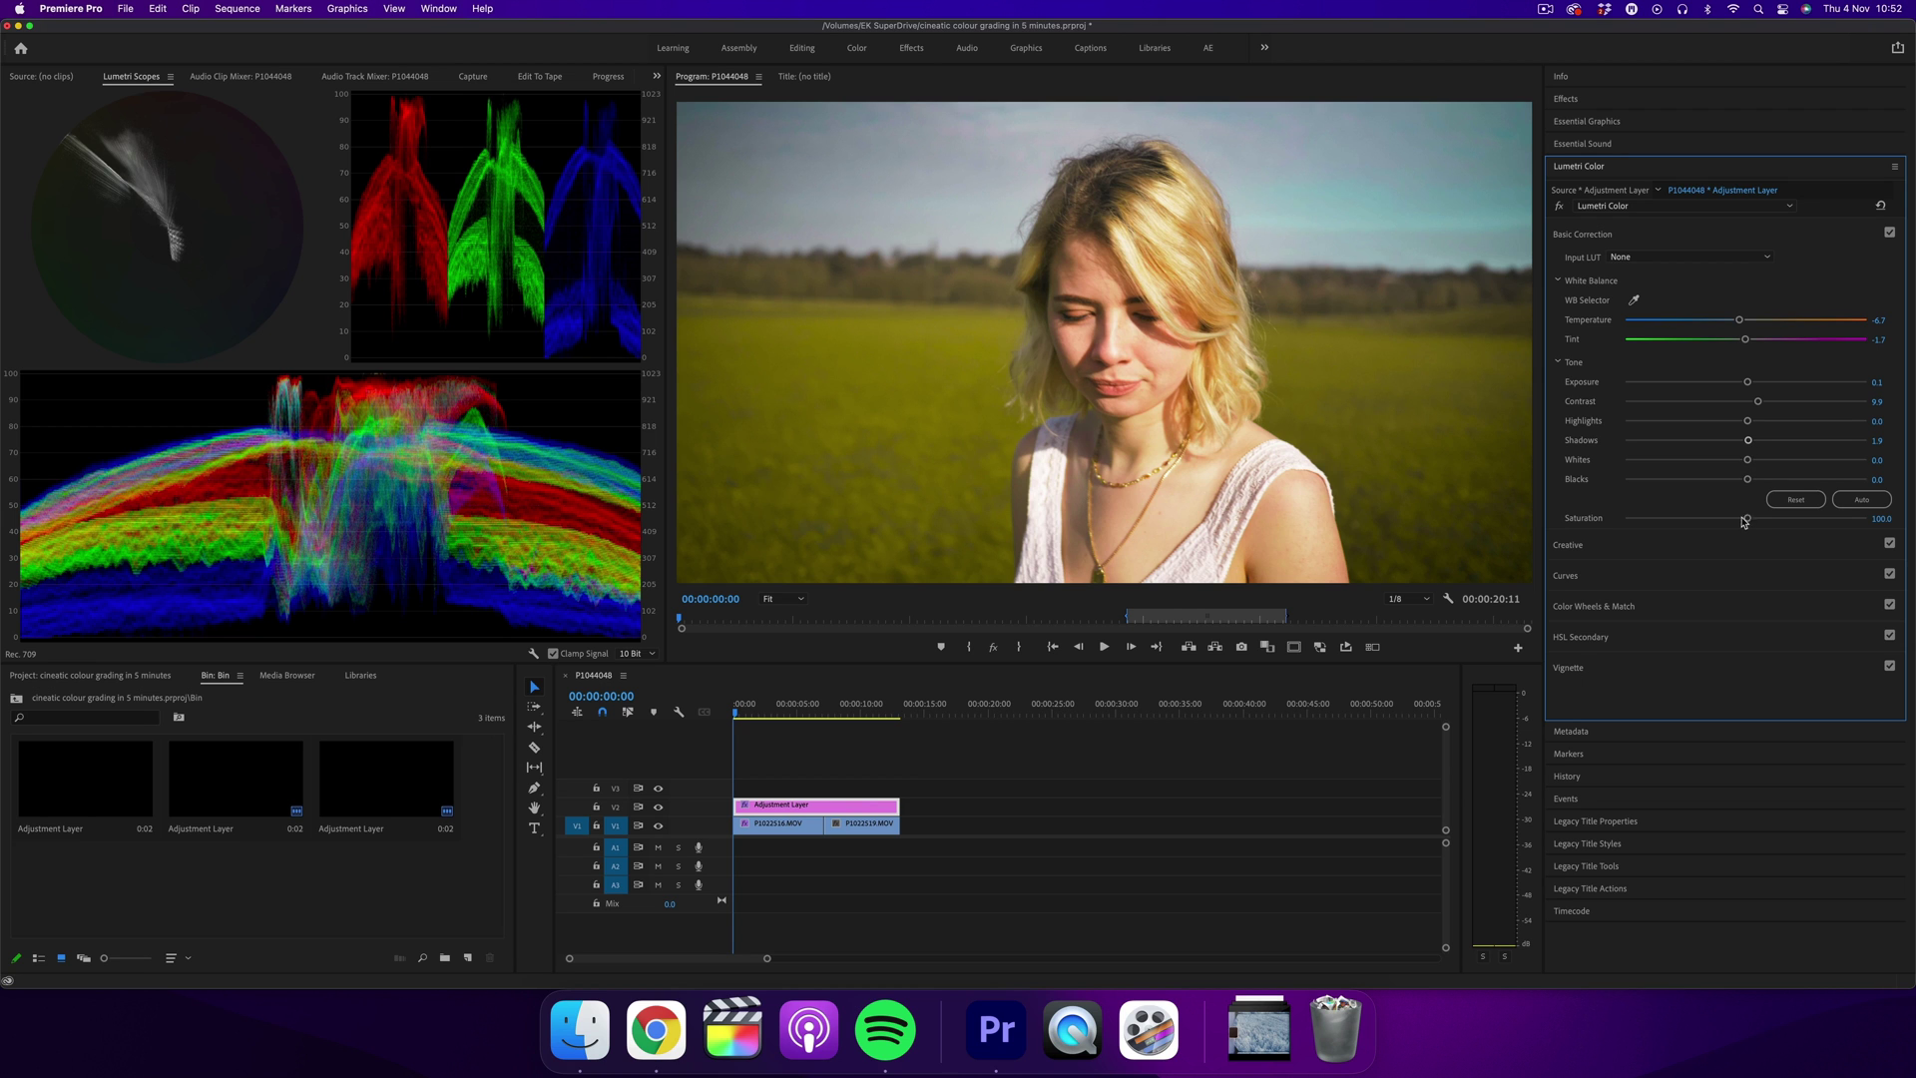
drag(1749, 523, 1752, 524)
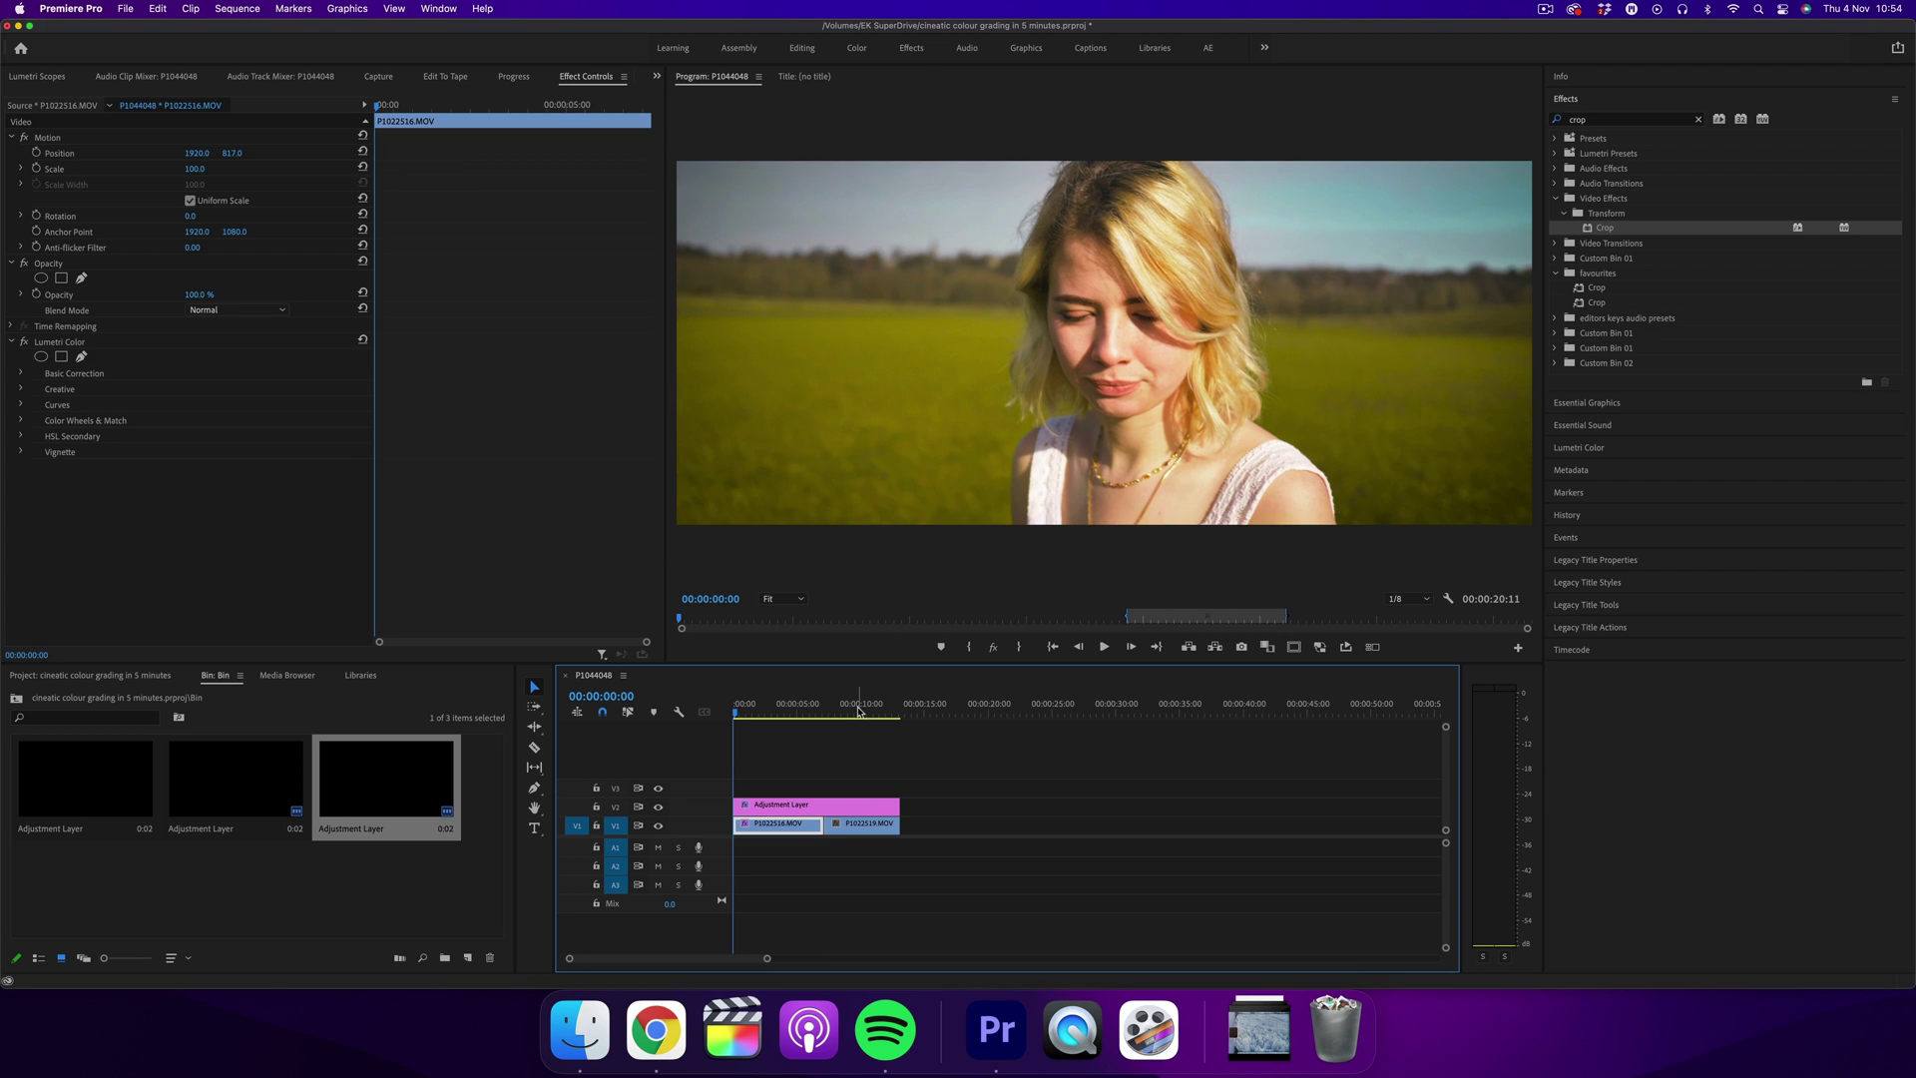
Step: Give clip P1022519 its own Lumetri Basic Correction with Exposure raised to 0.4
click(879, 821)
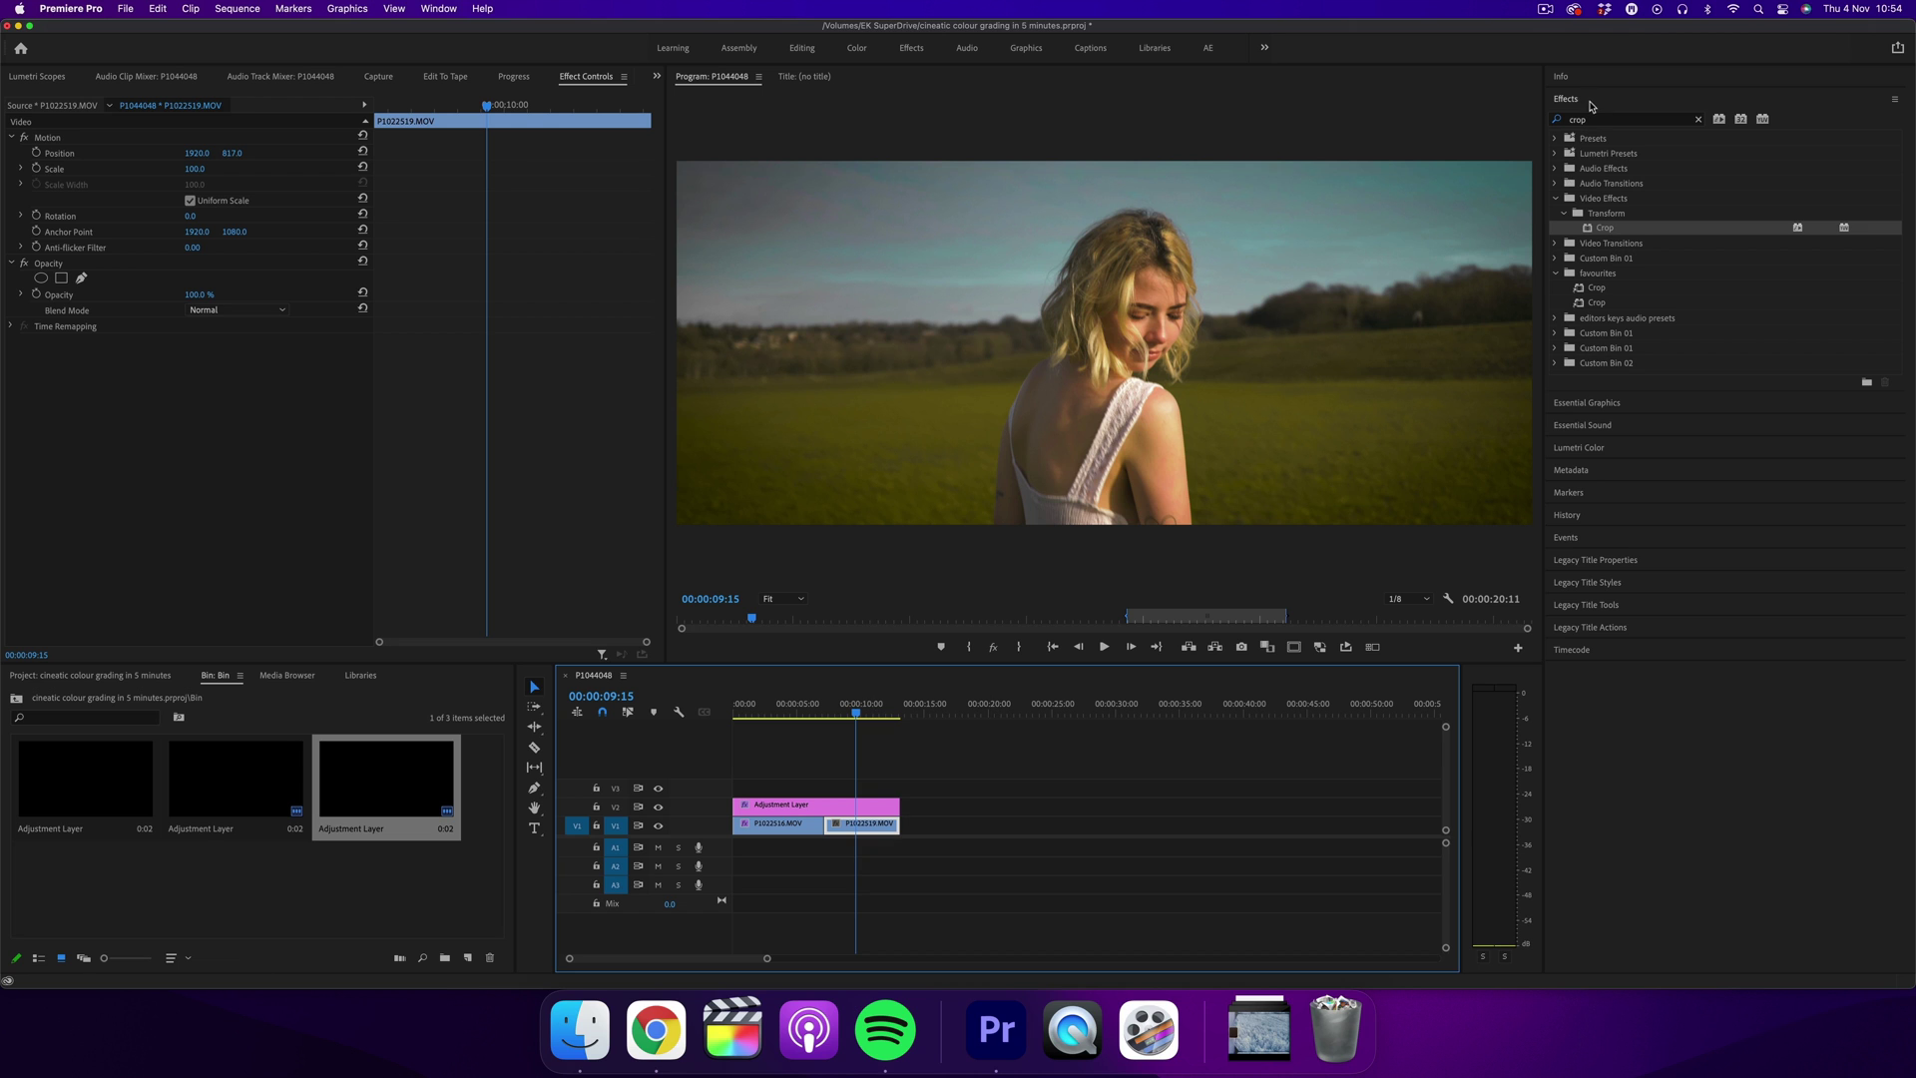
click(1590, 103)
click(1601, 167)
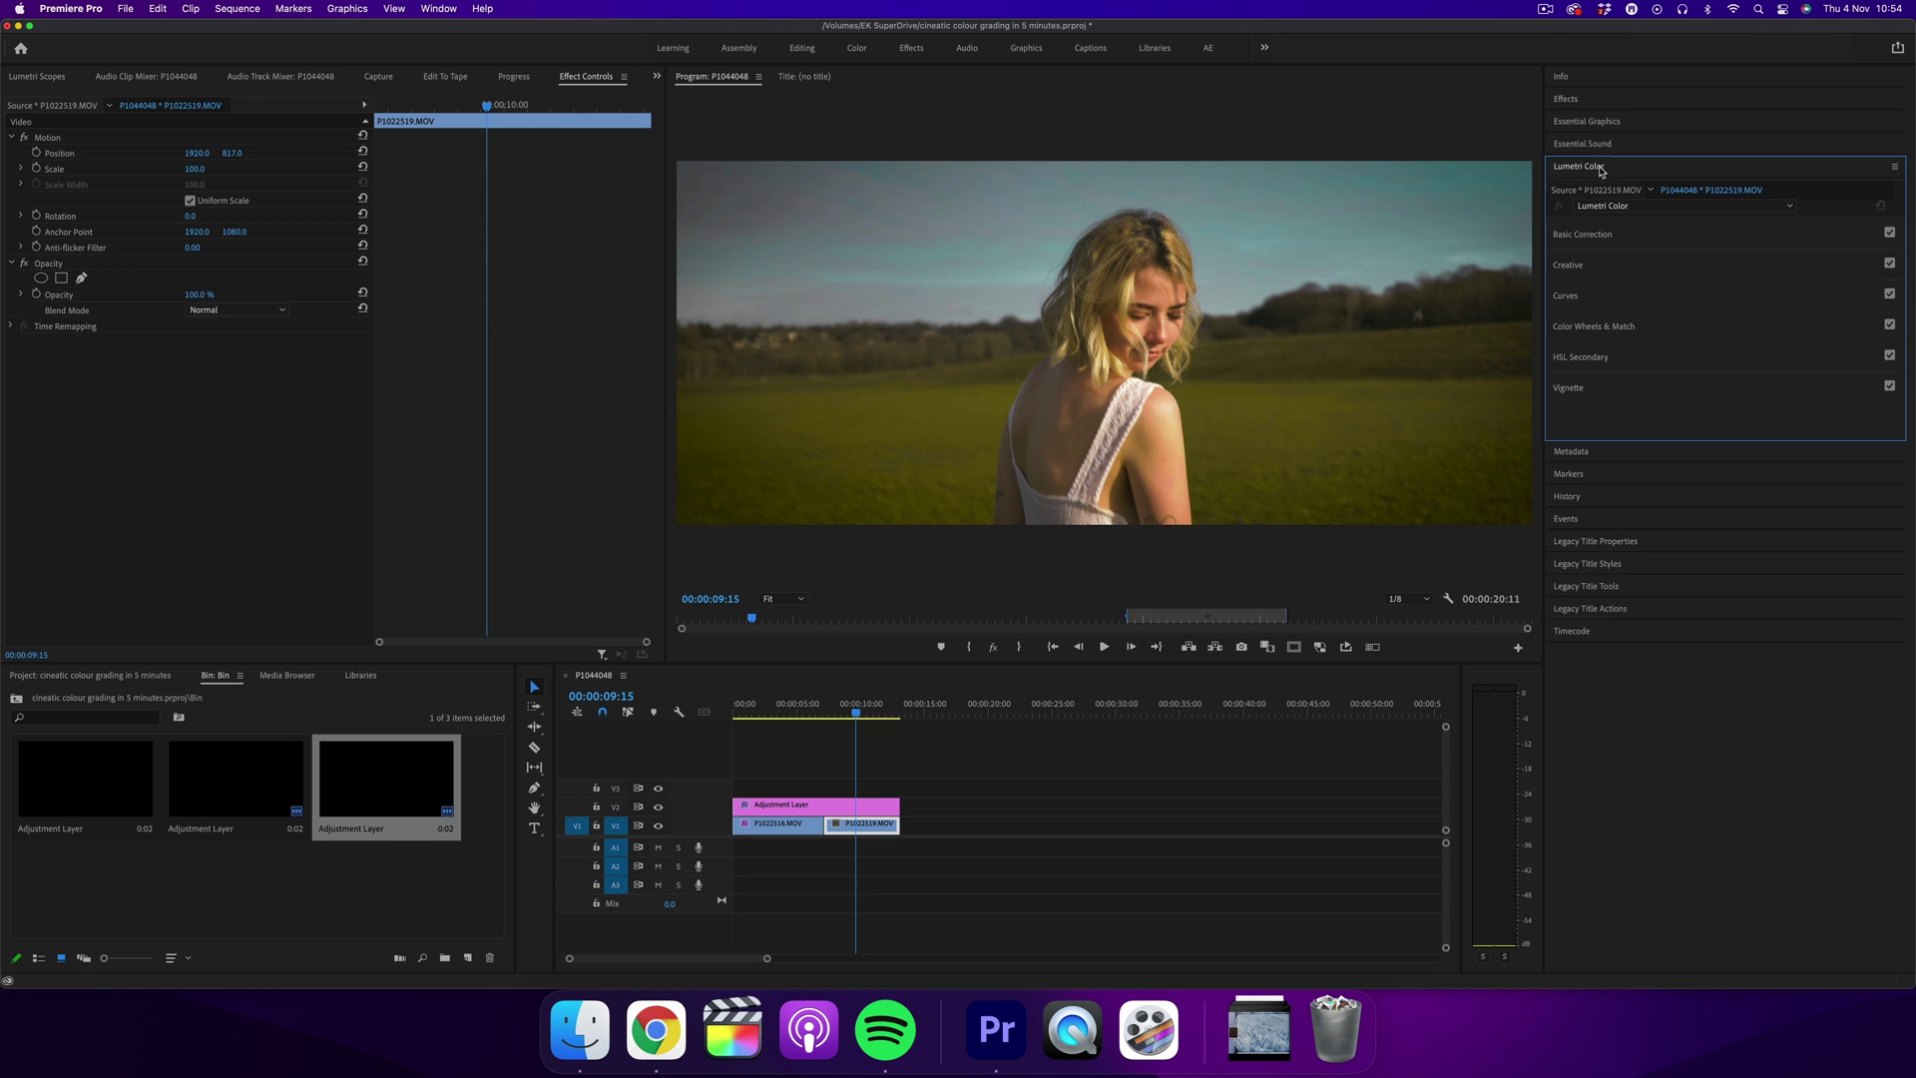
click(1607, 236)
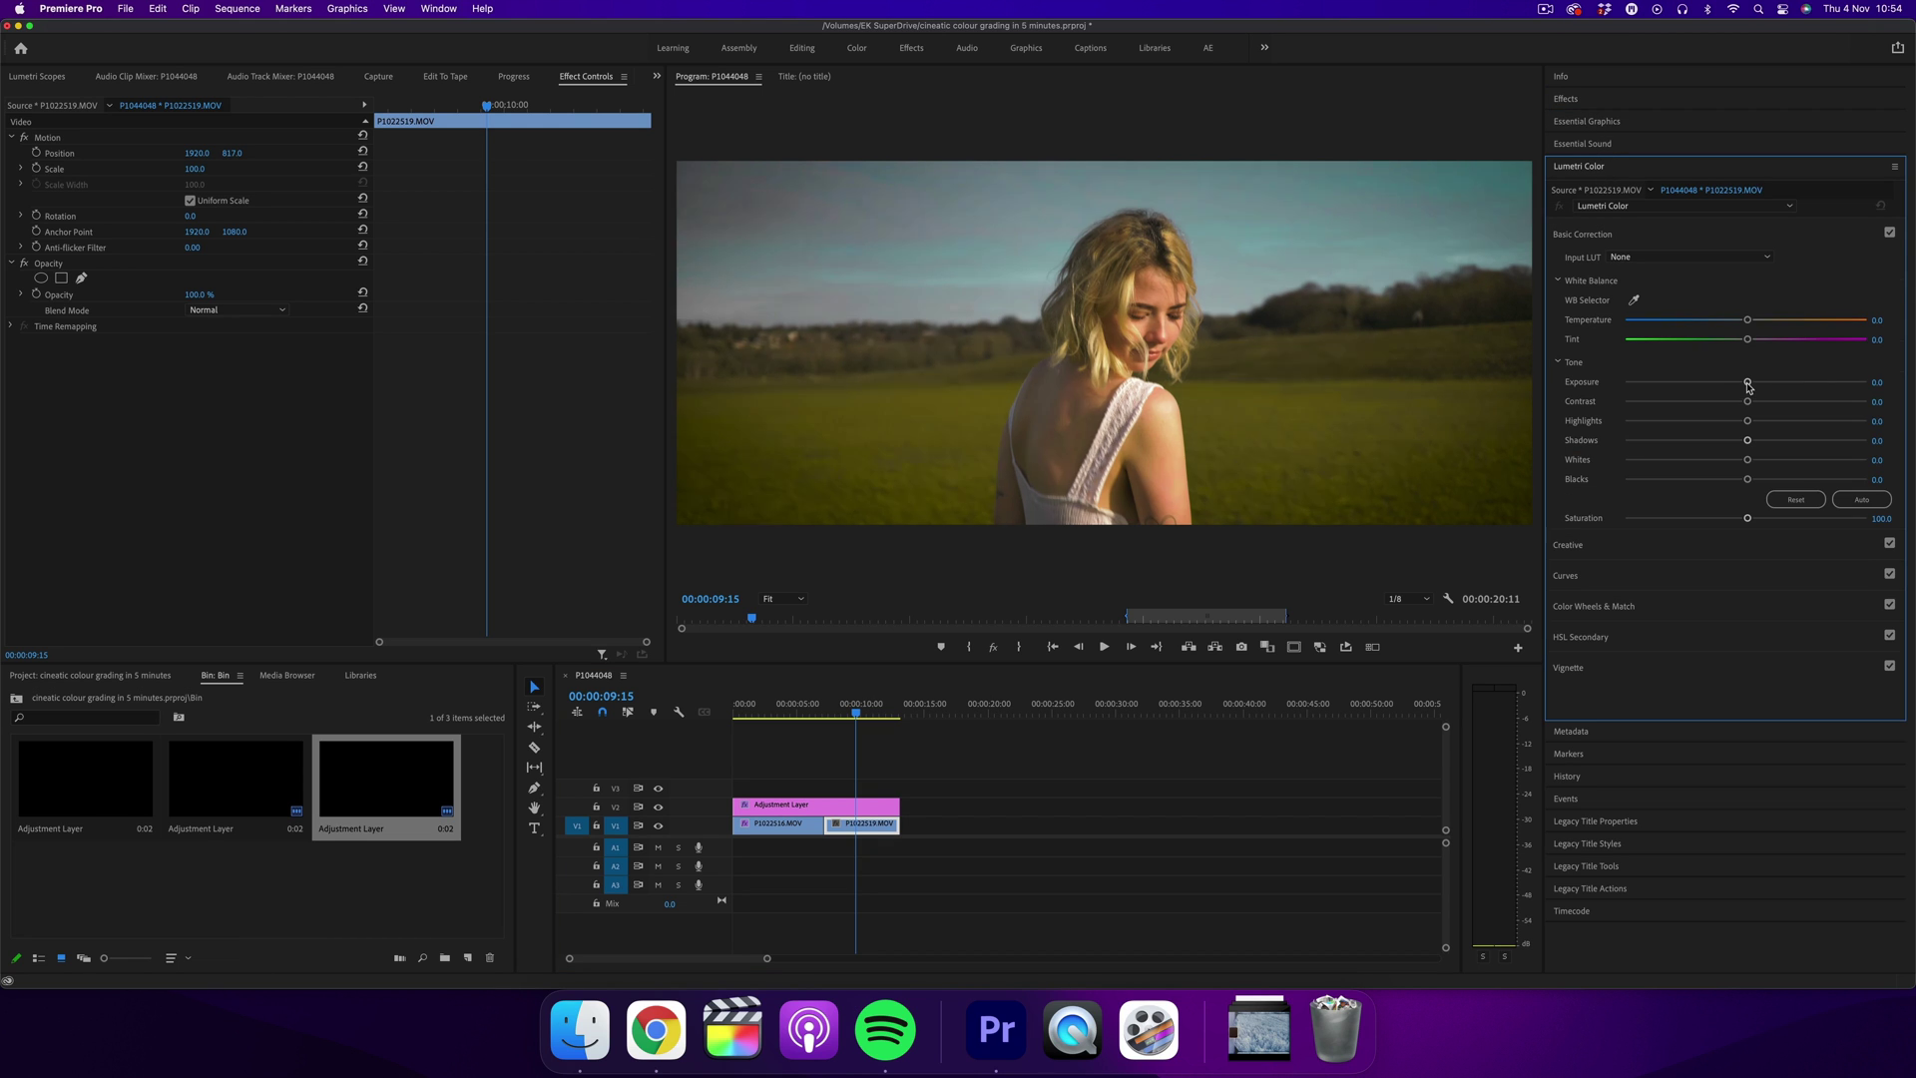
drag(1748, 383, 1756, 392)
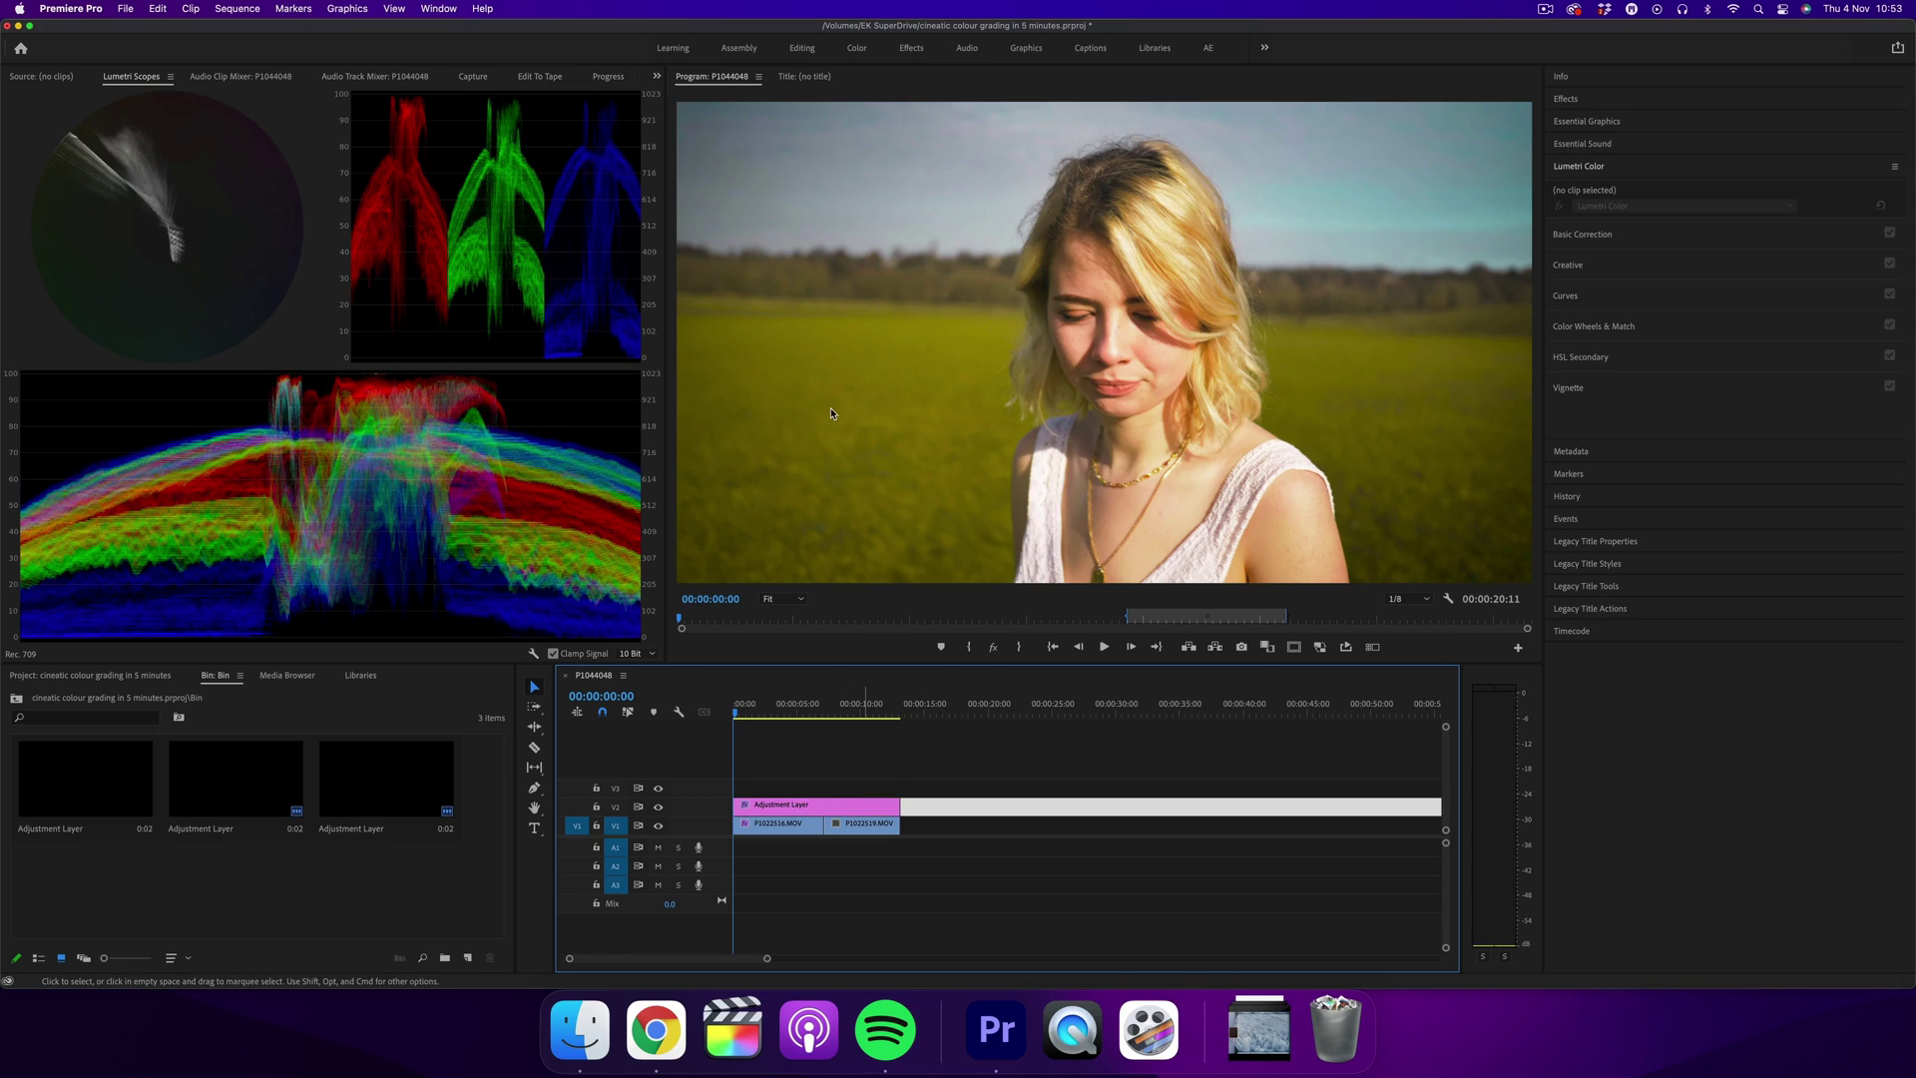
Step: Try a new vertical frame size in the sequence's Sequence Settings
click(828, 413)
click(236, 9)
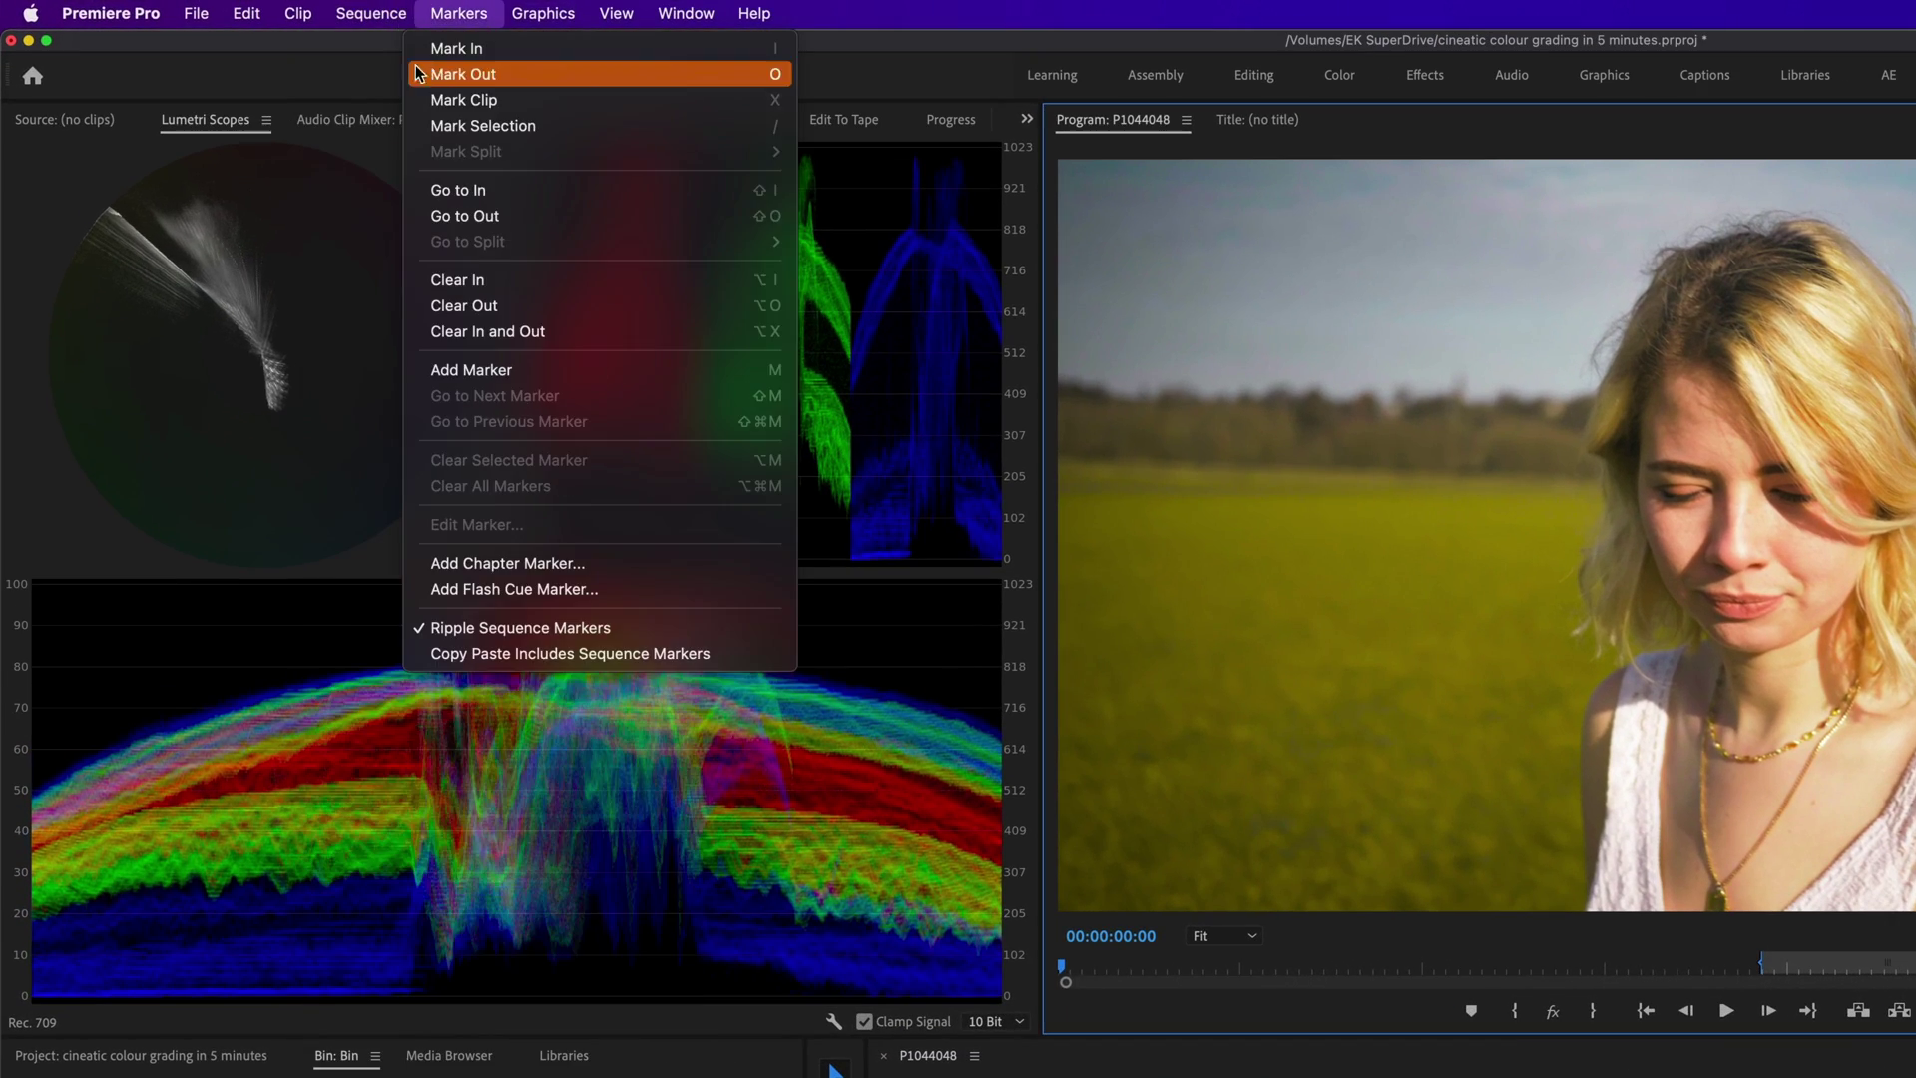
click(375, 50)
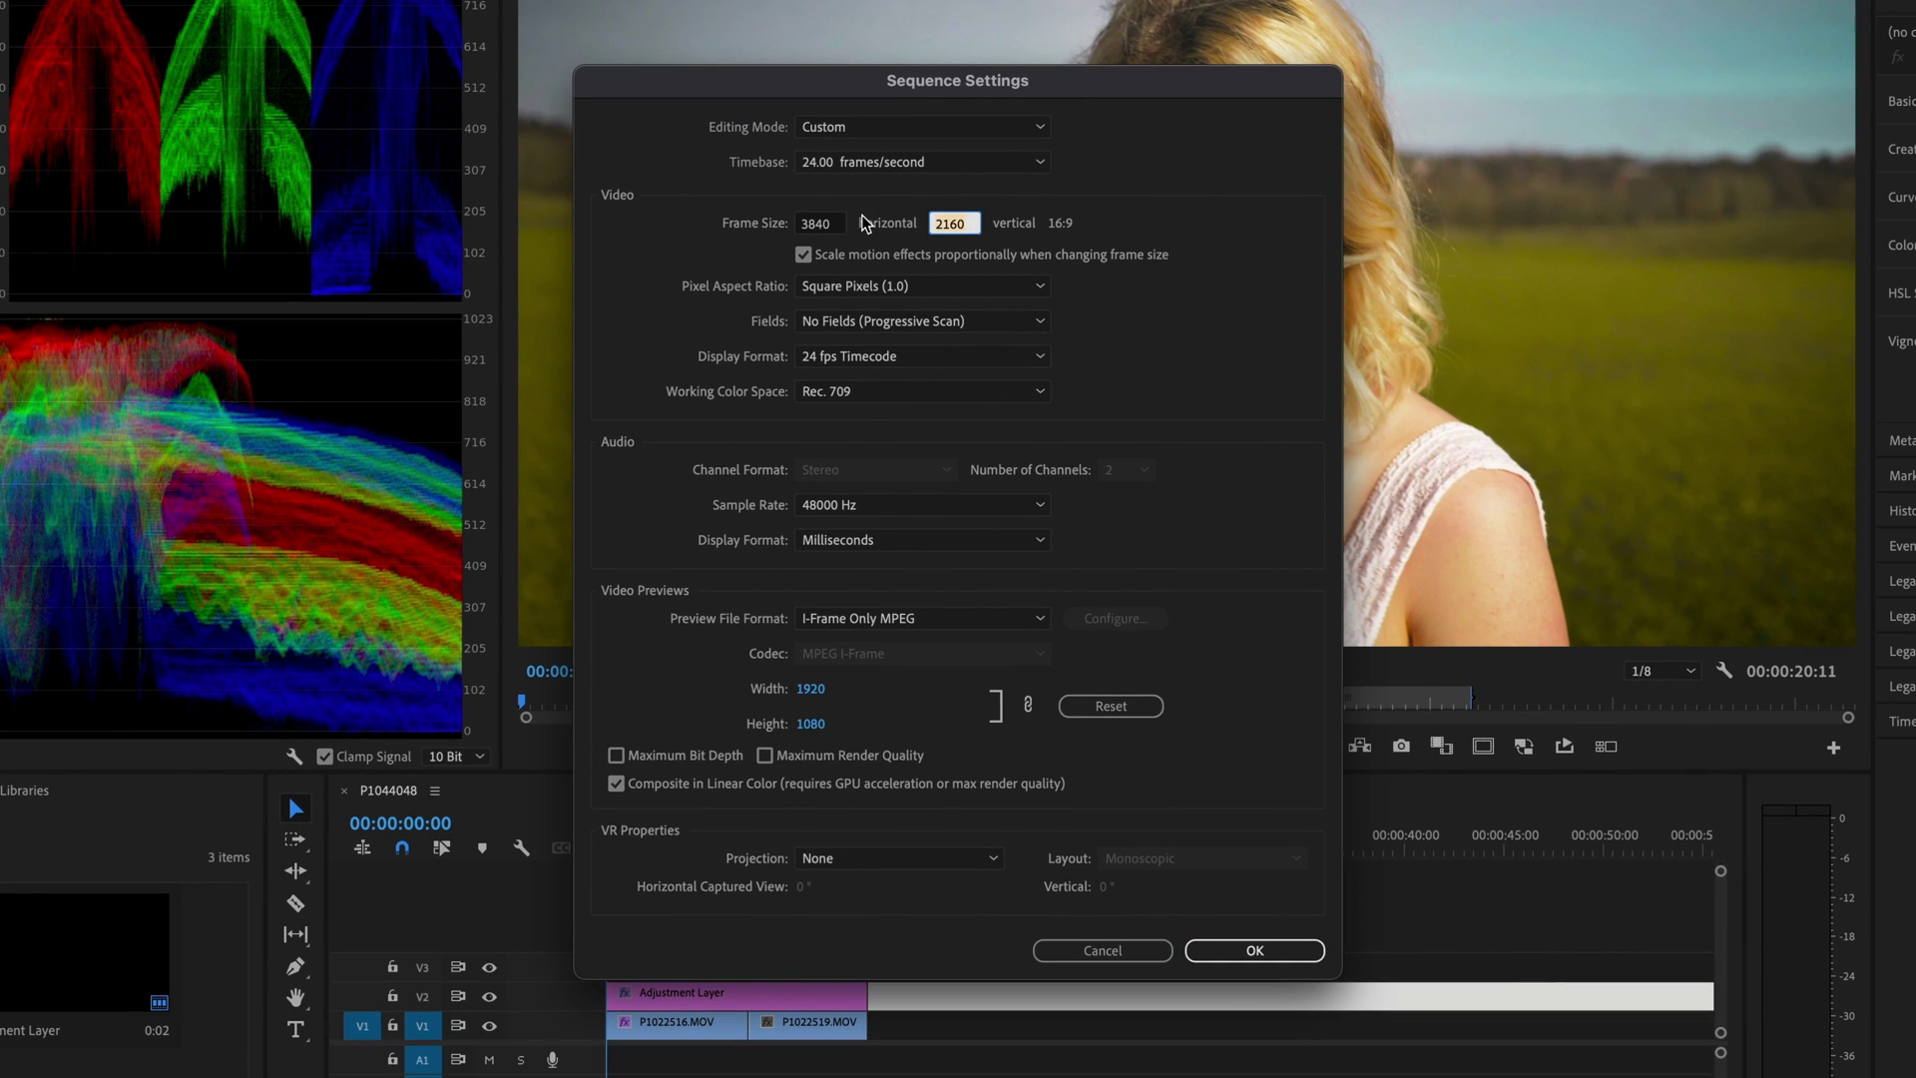
text(24)
key(BackSpace)
key(BackSpace)
text(1)
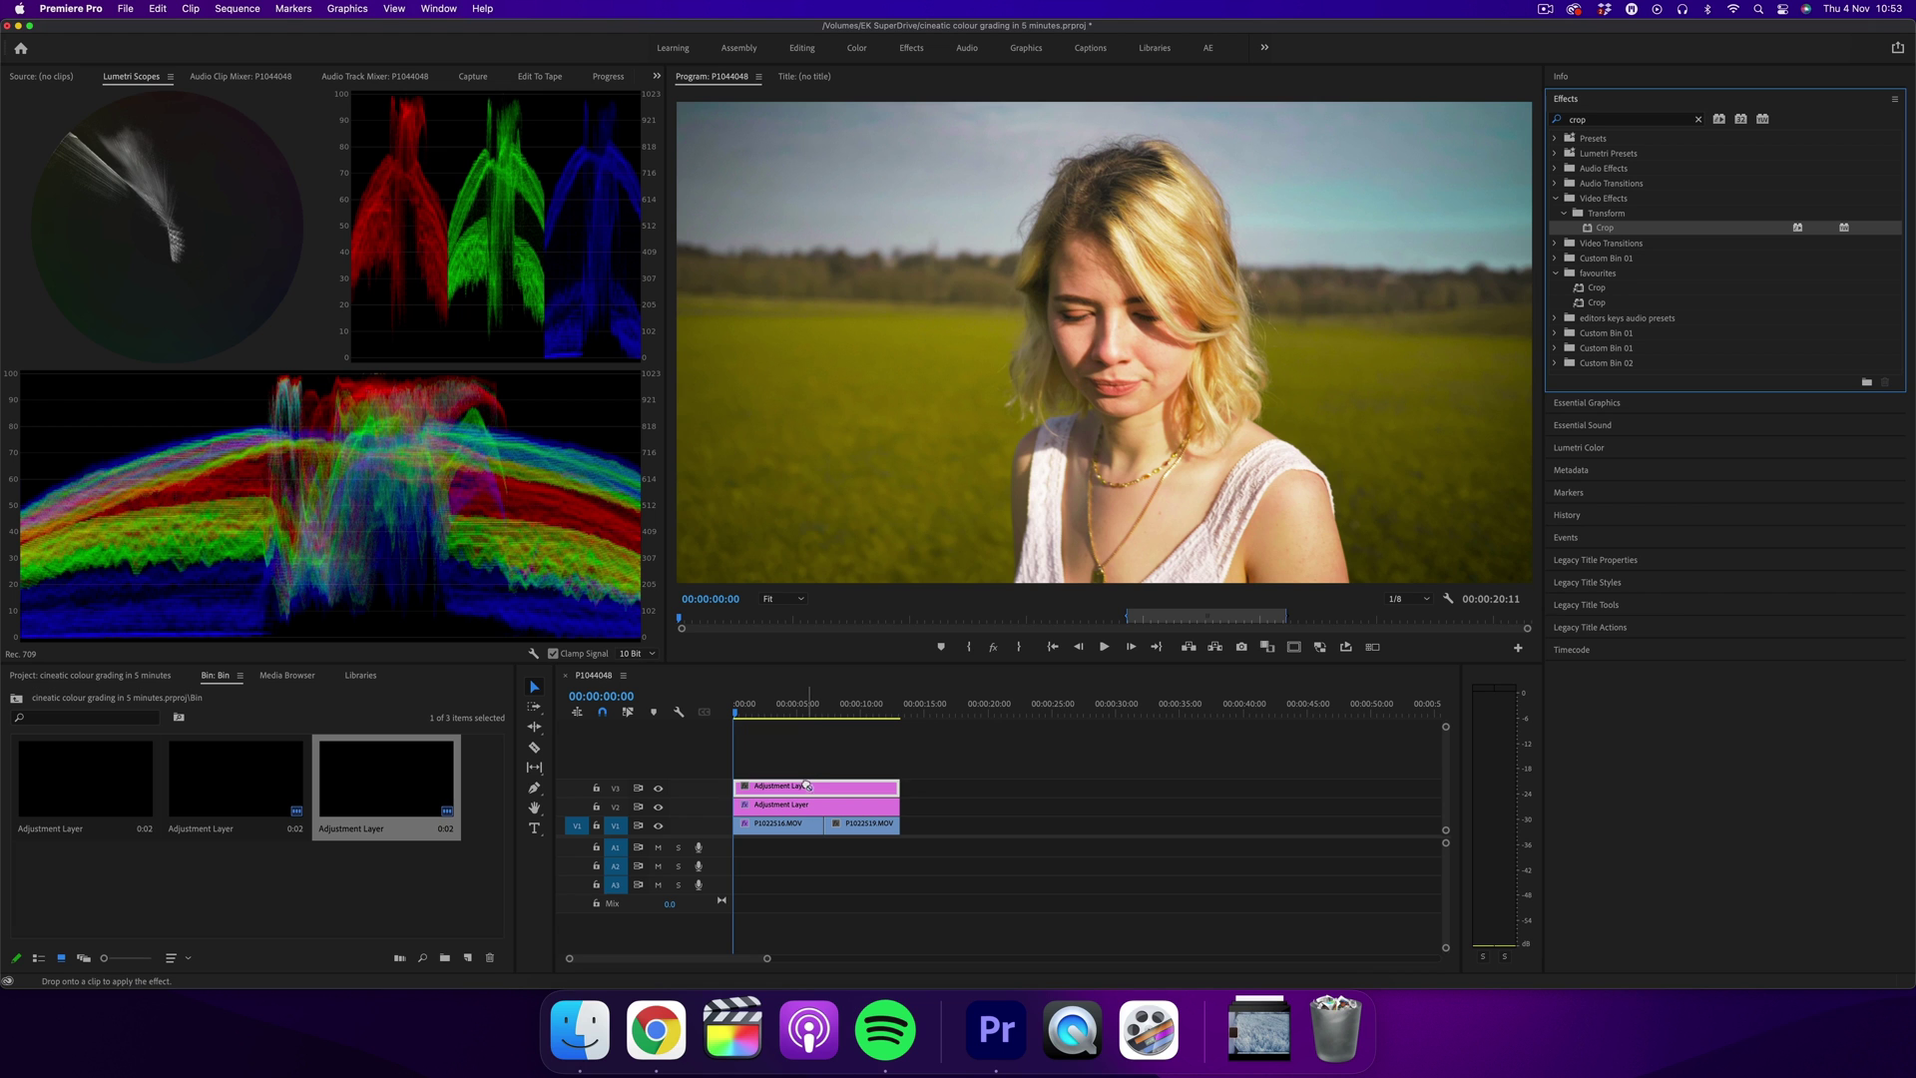
Step: Crop the top of the V3 adjustment layer by 12%, then delete that layer
click(658, 79)
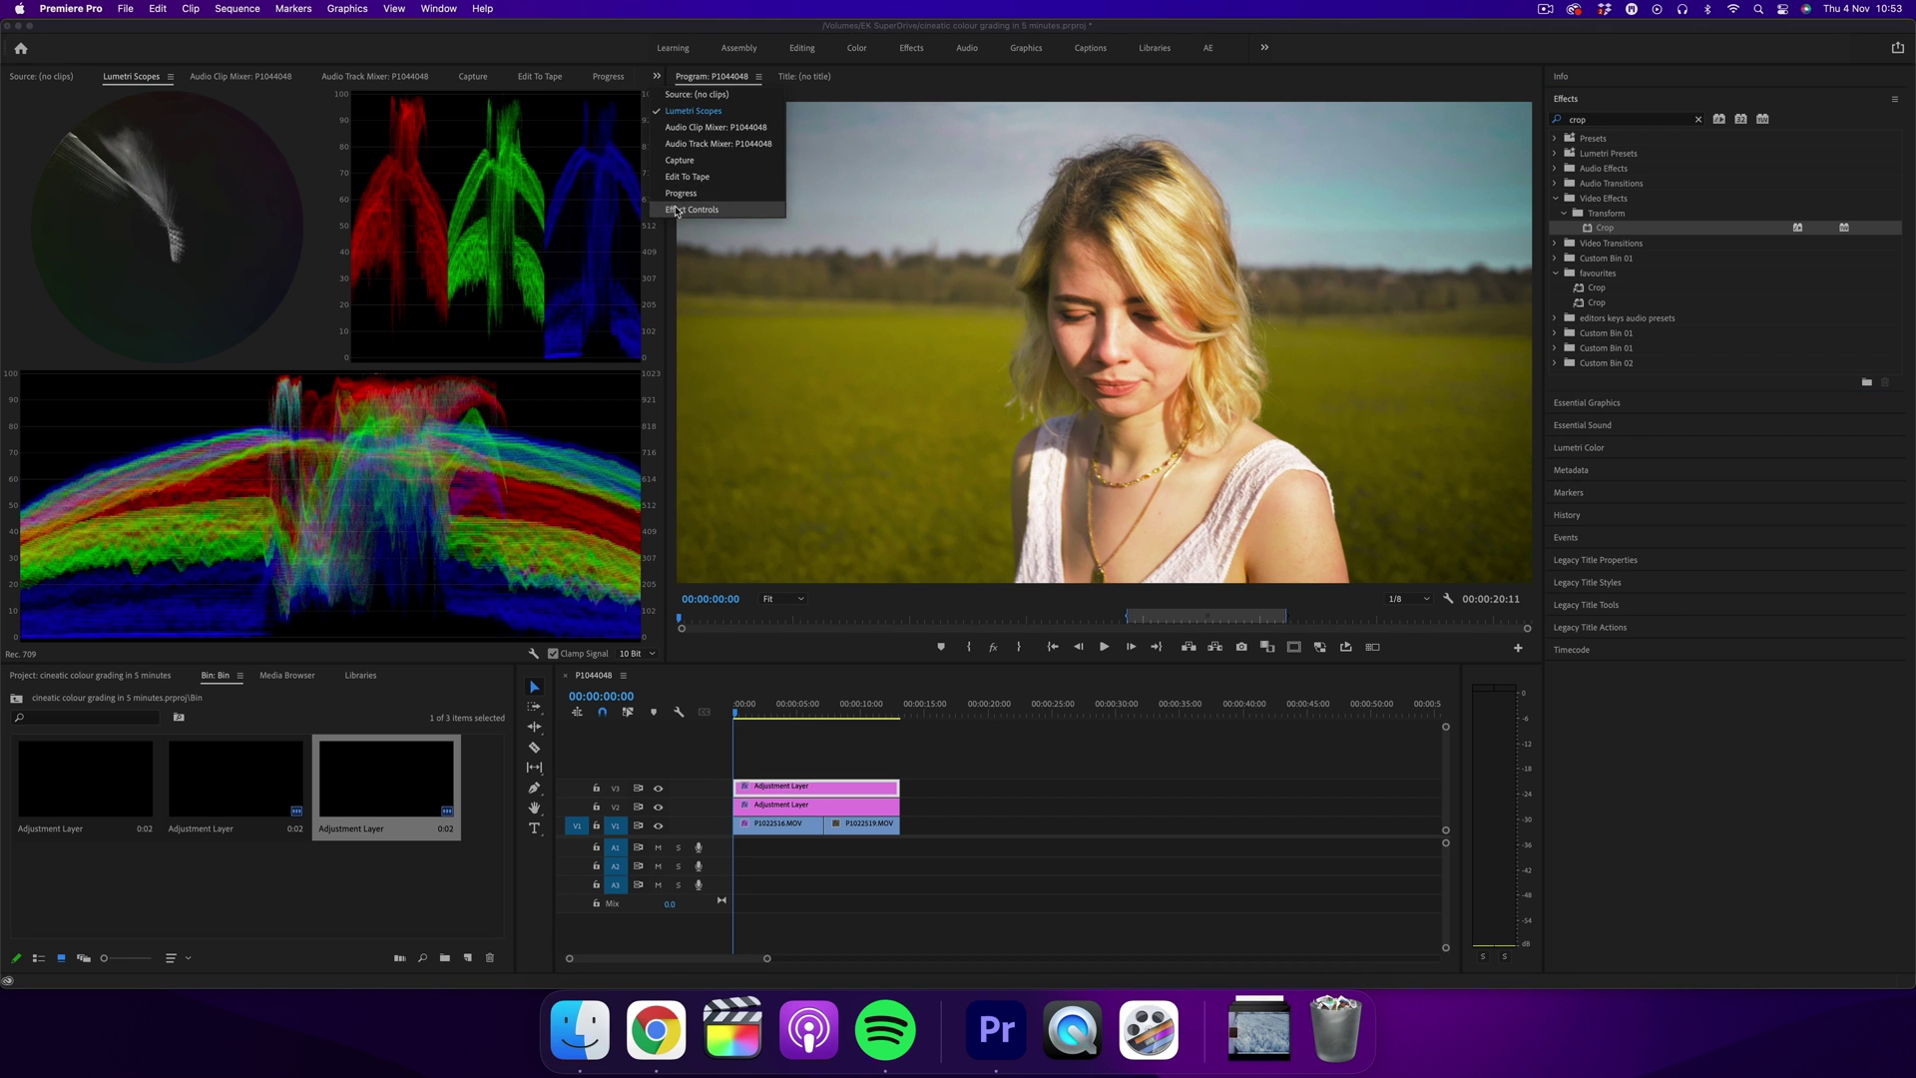
click(703, 210)
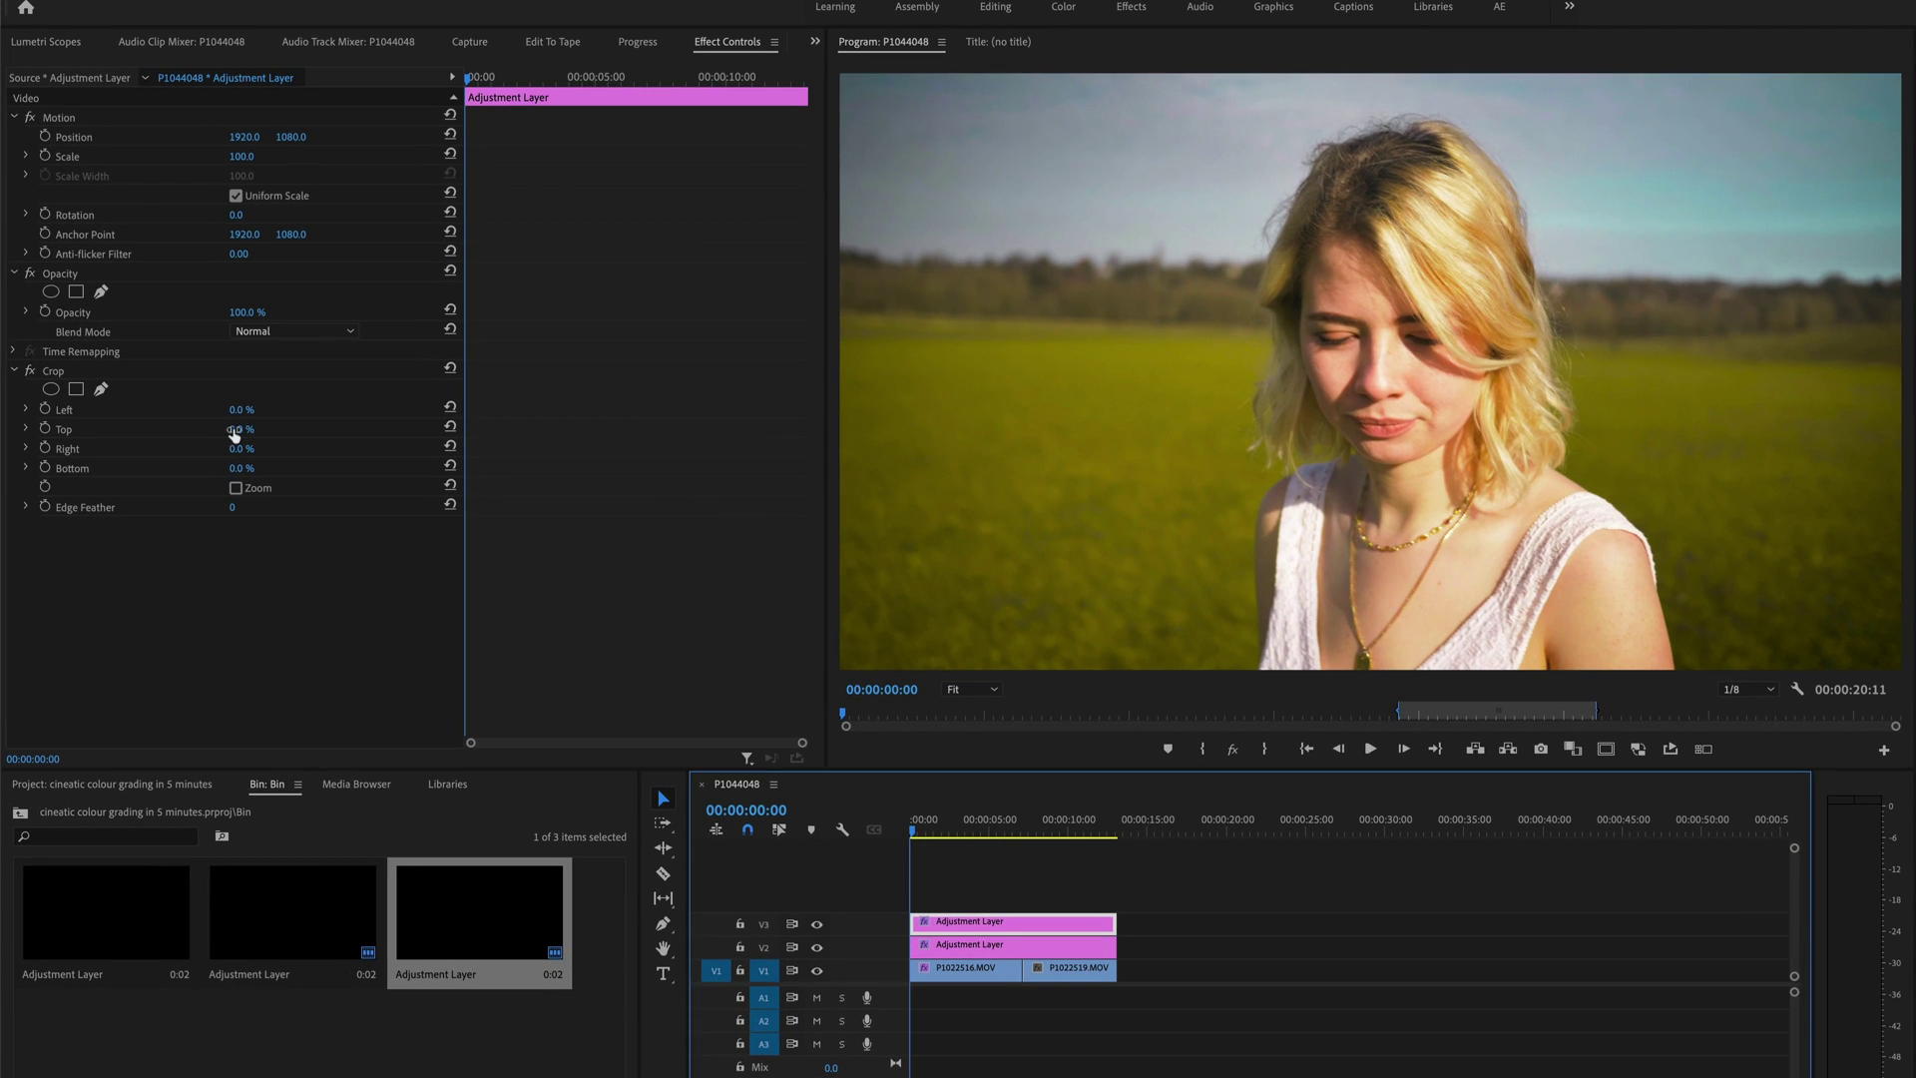
click(236, 429)
text(12)
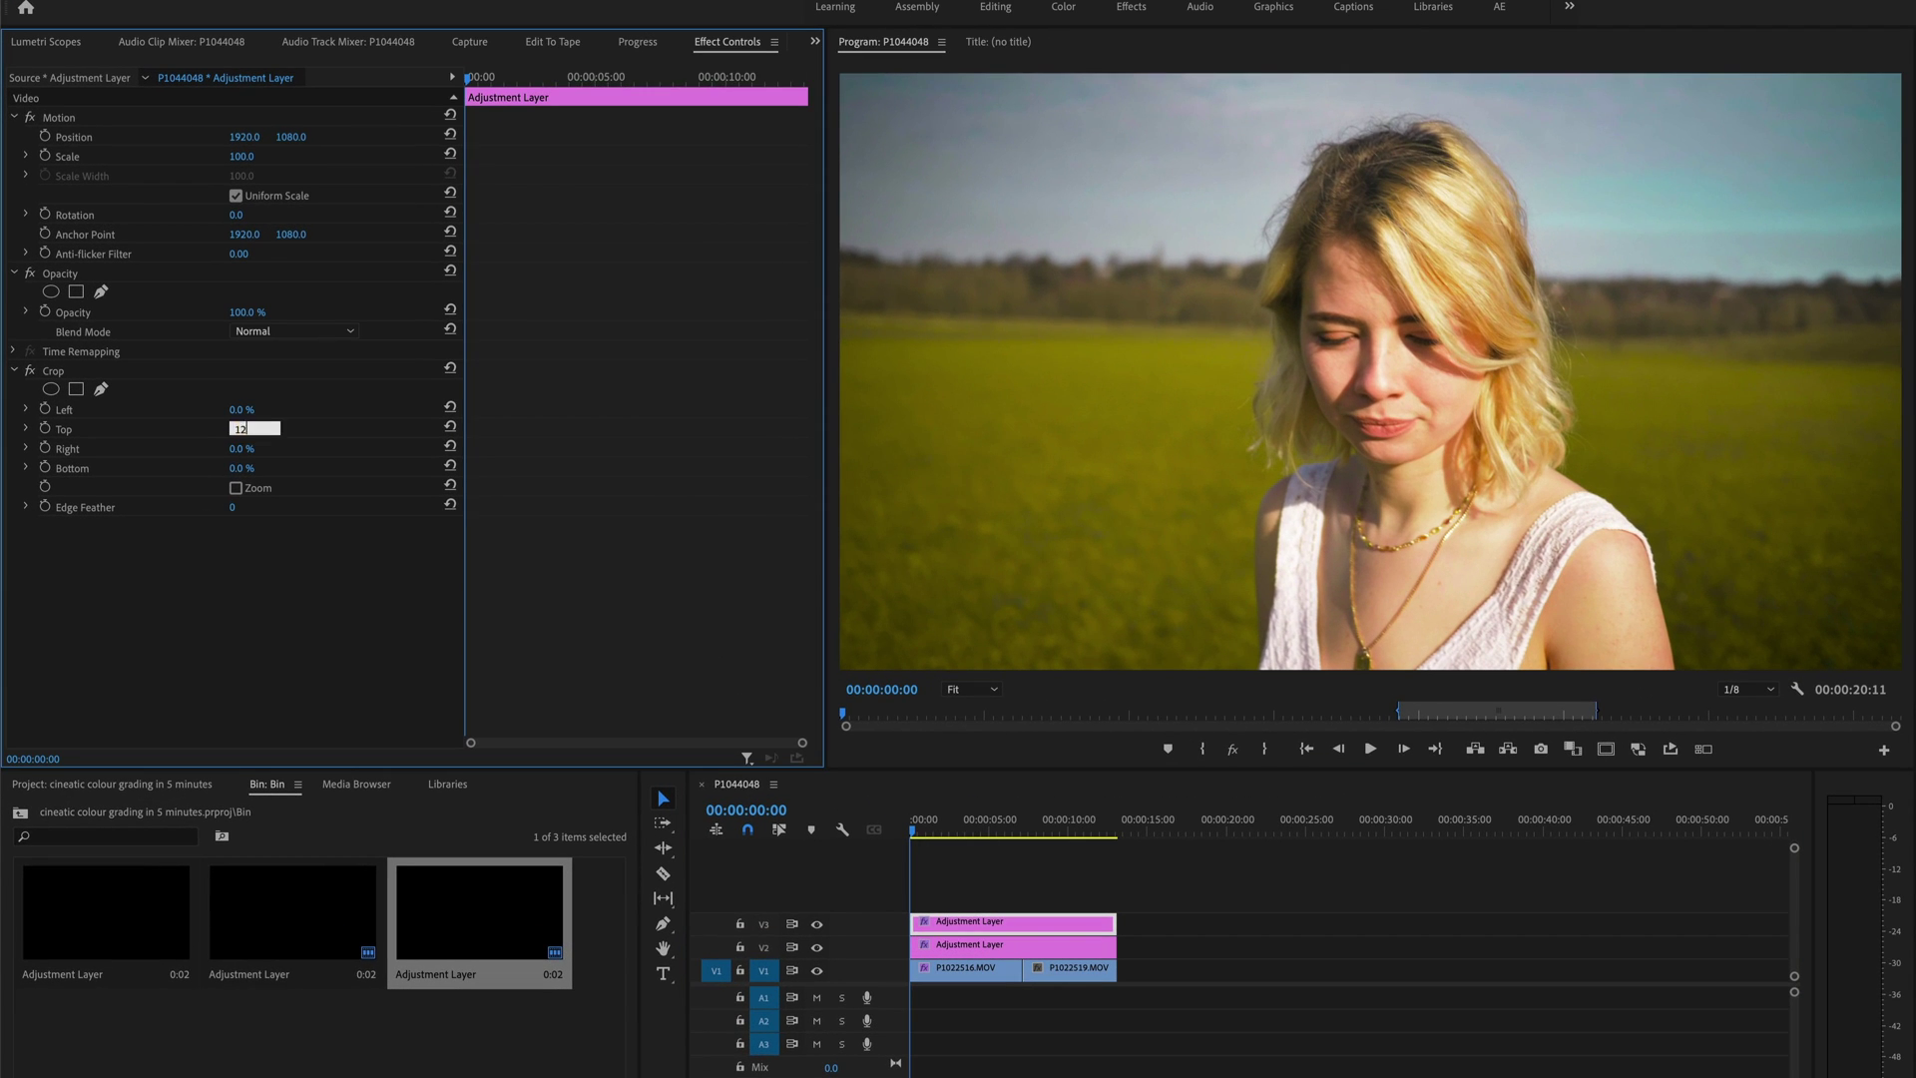
key(Return)
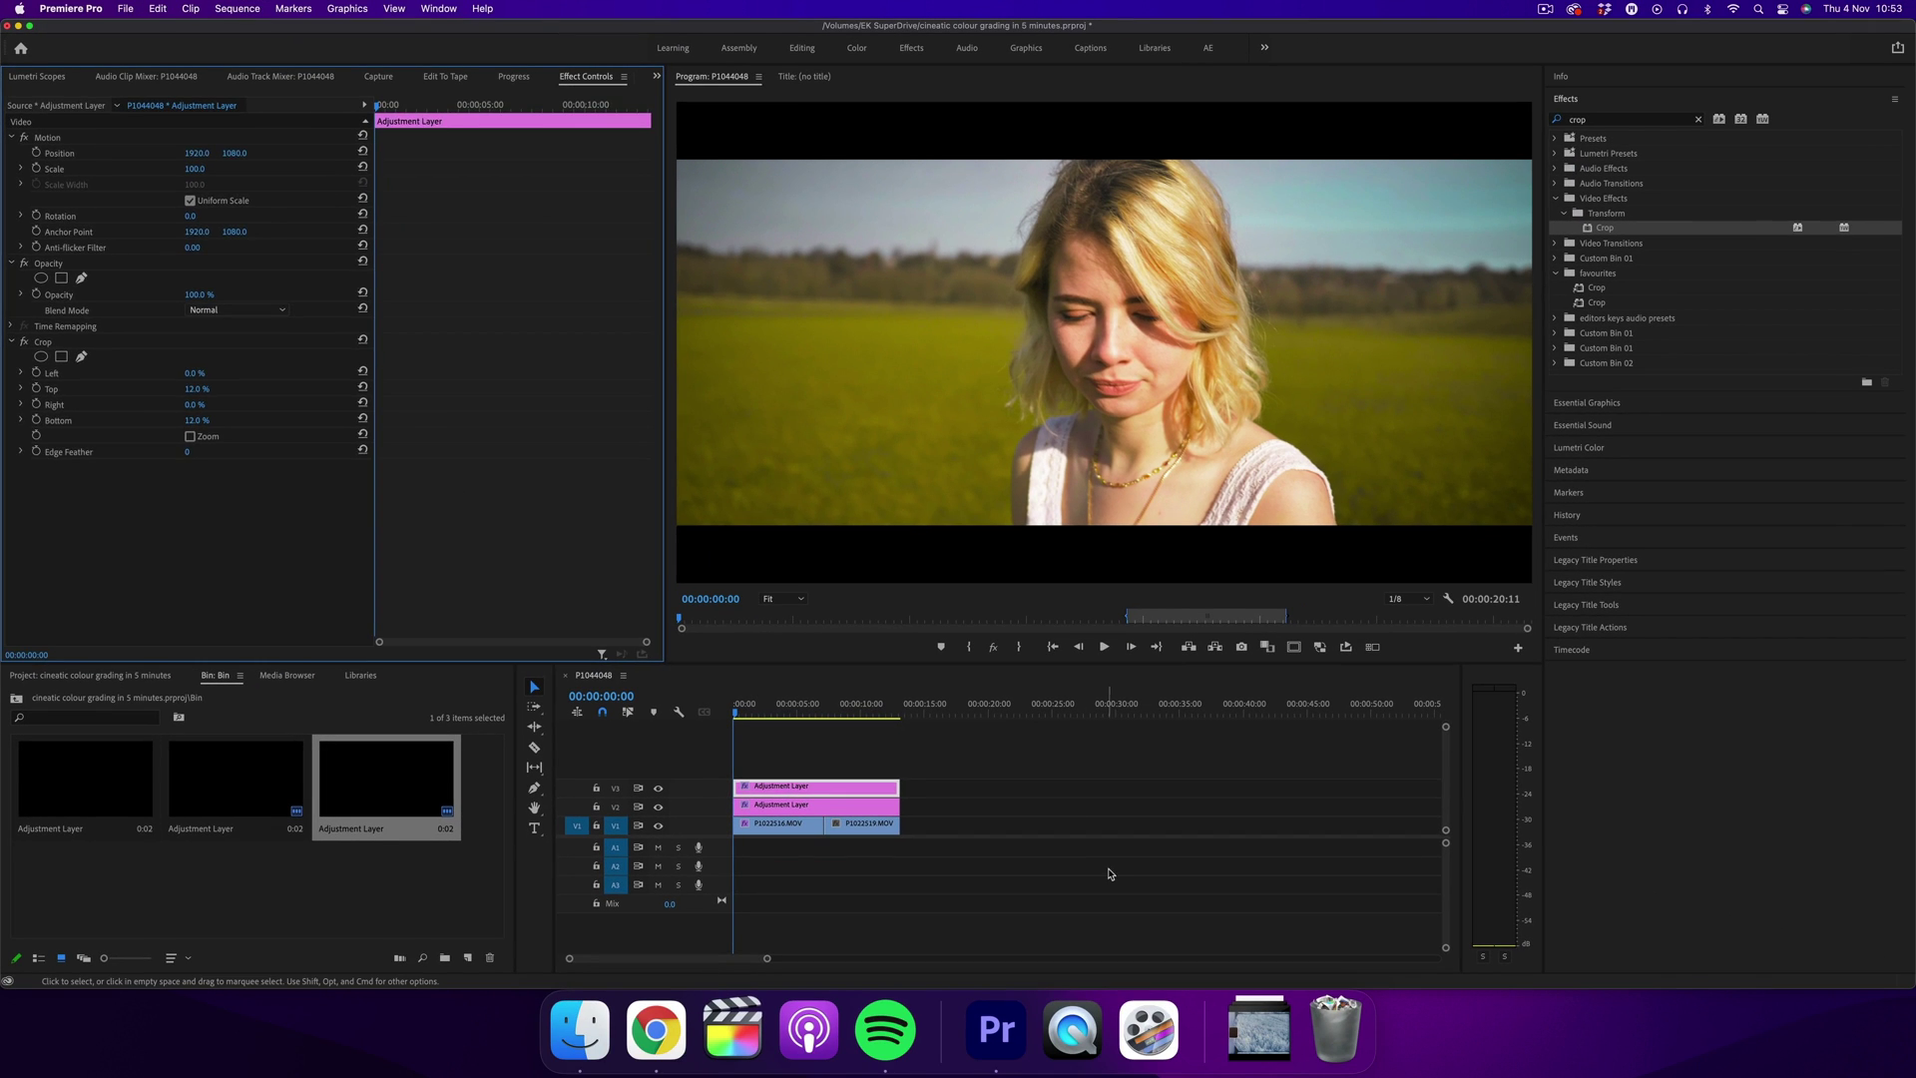
key(Delete)
Step: Set the sequence's vertical frame size to 1634 and play back the letterboxed result
click(965, 950)
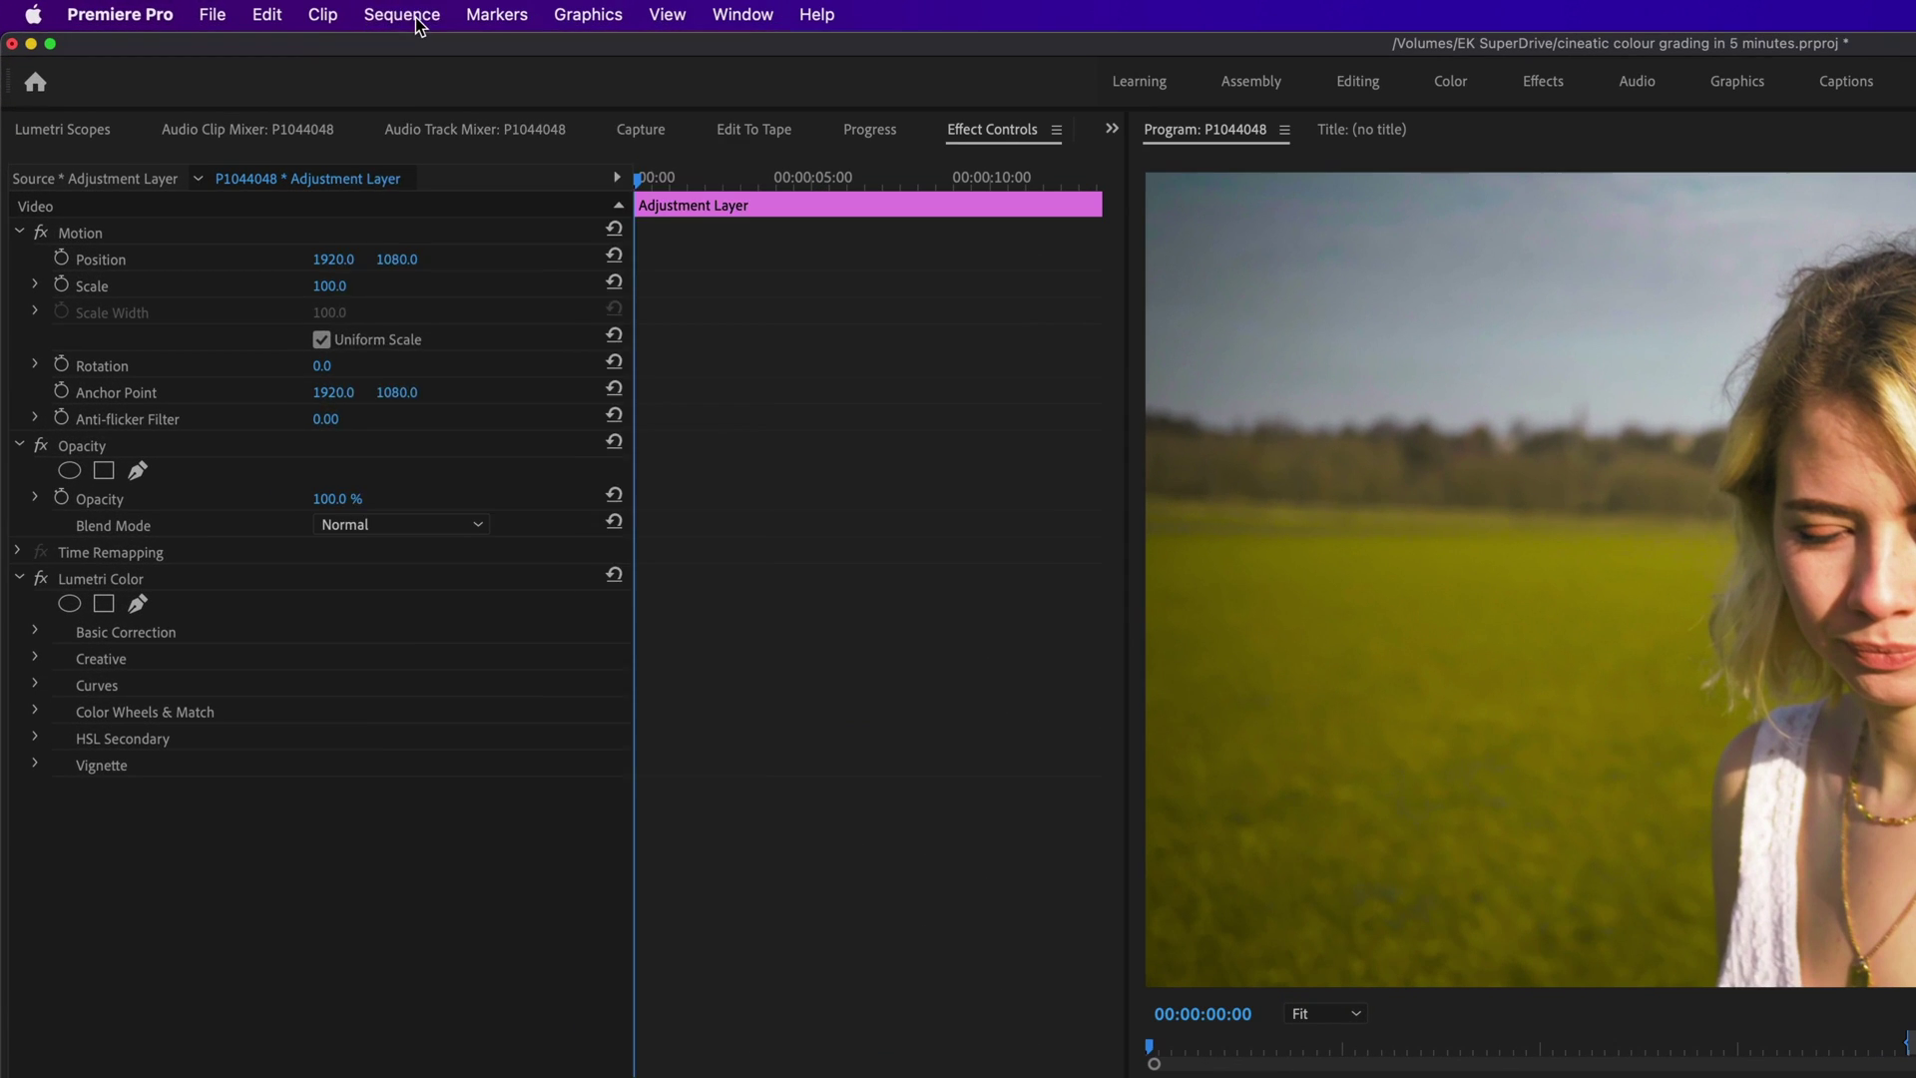
click(249, 9)
click(252, 34)
click(1260, 348)
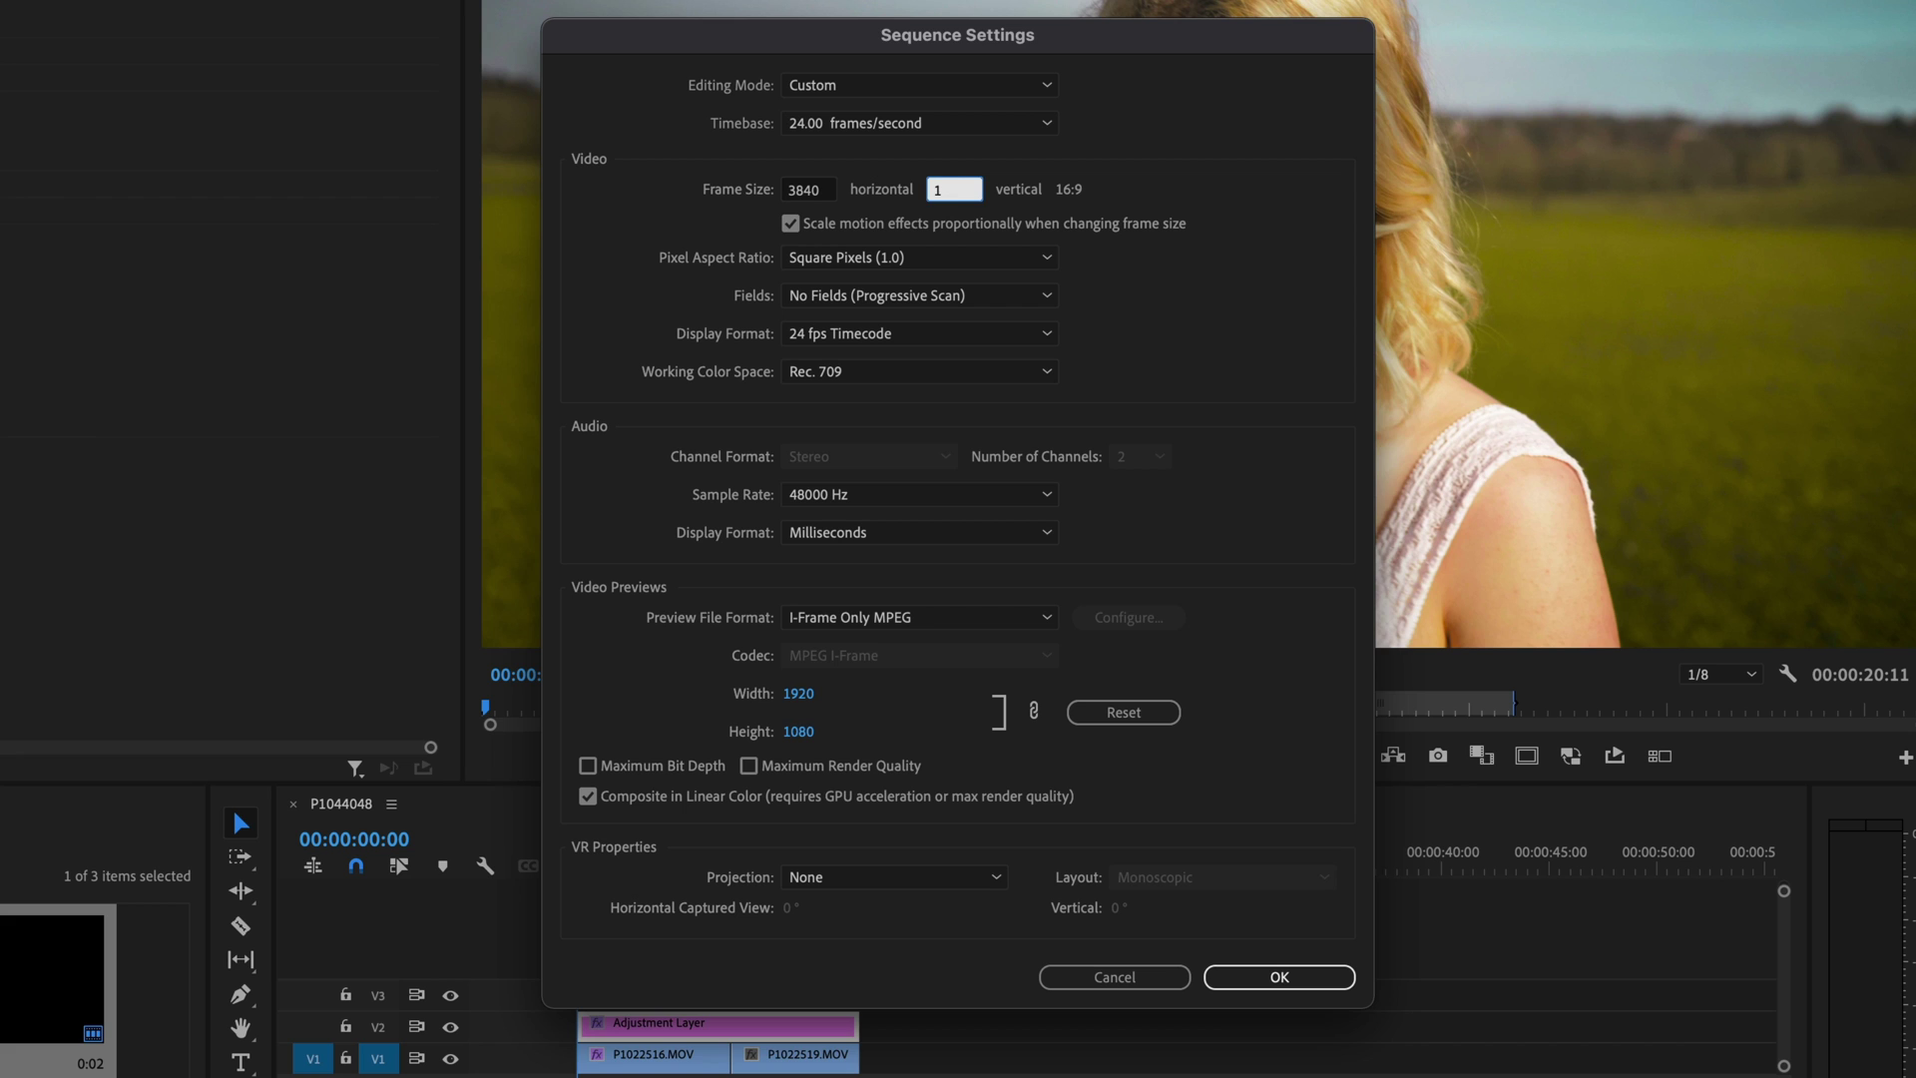
text(1634)
key(Return)
key(Return)
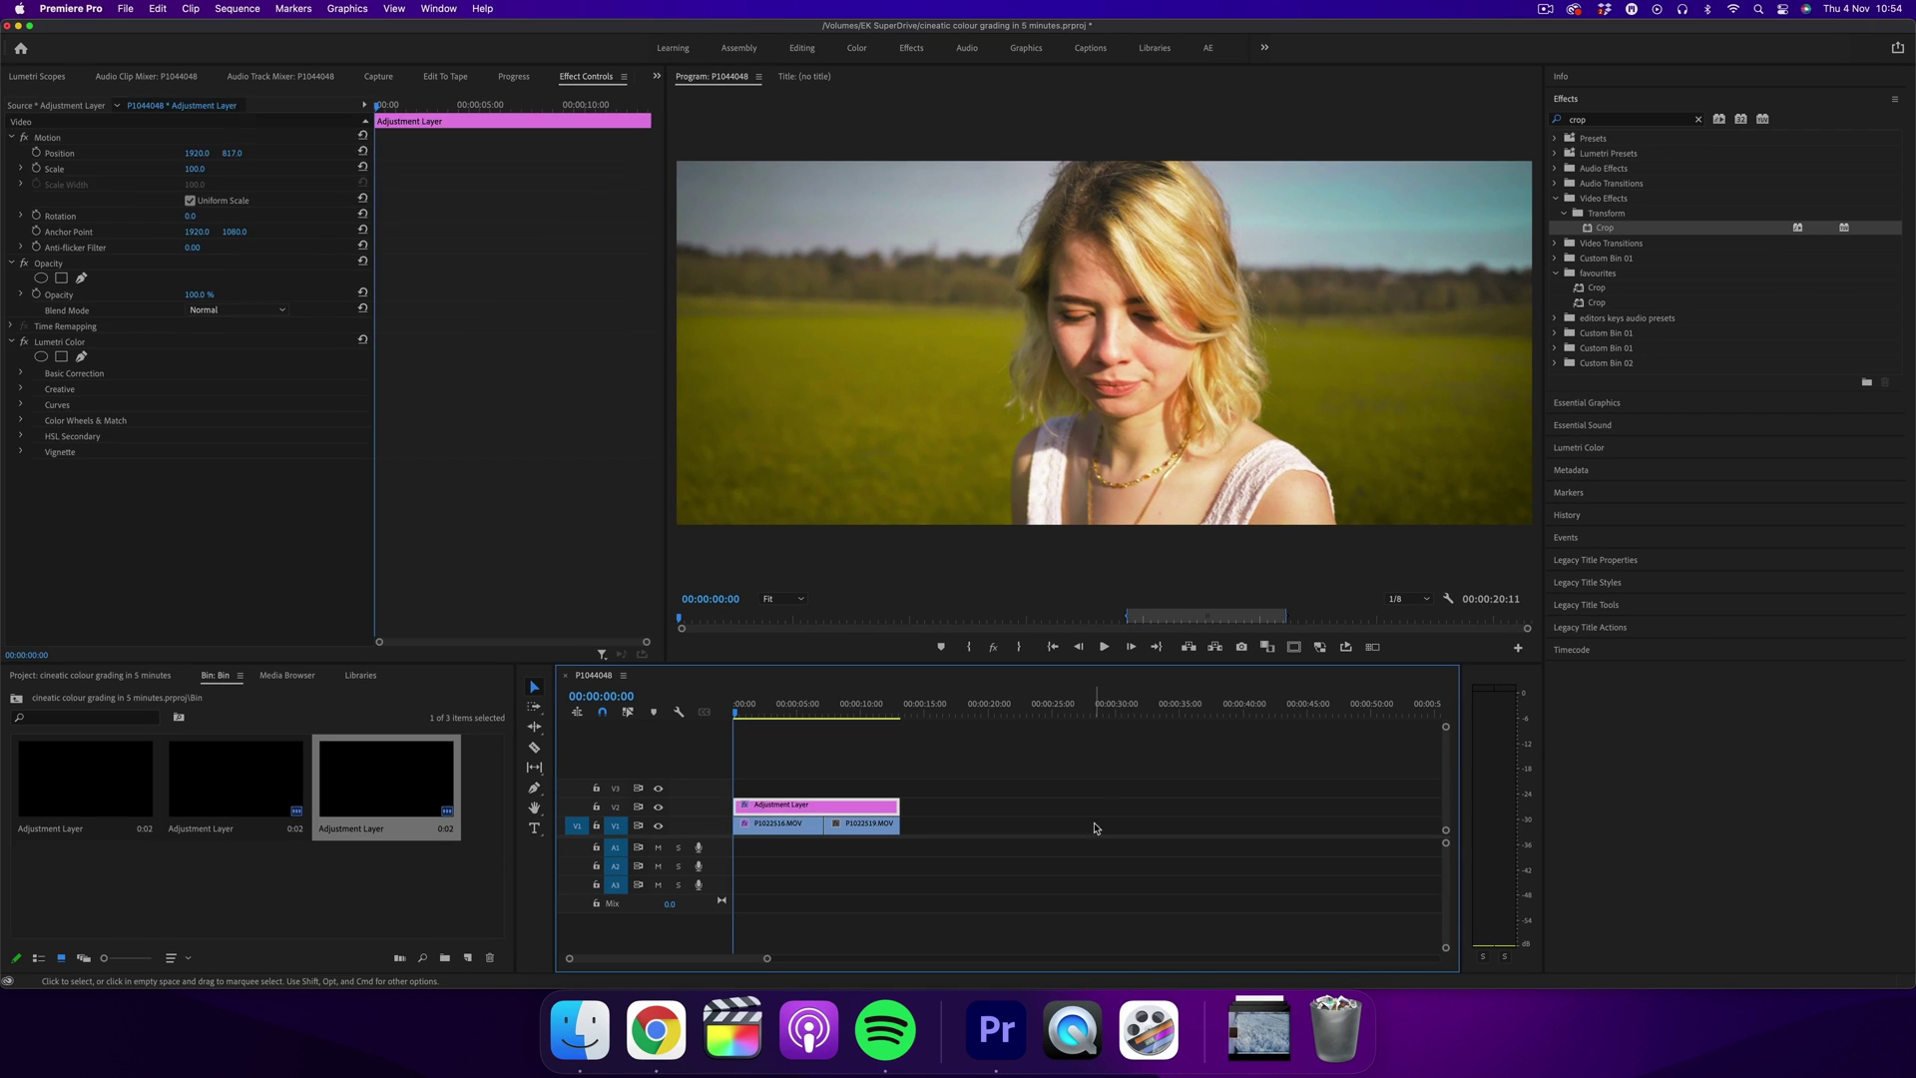
click(815, 803)
key(space)
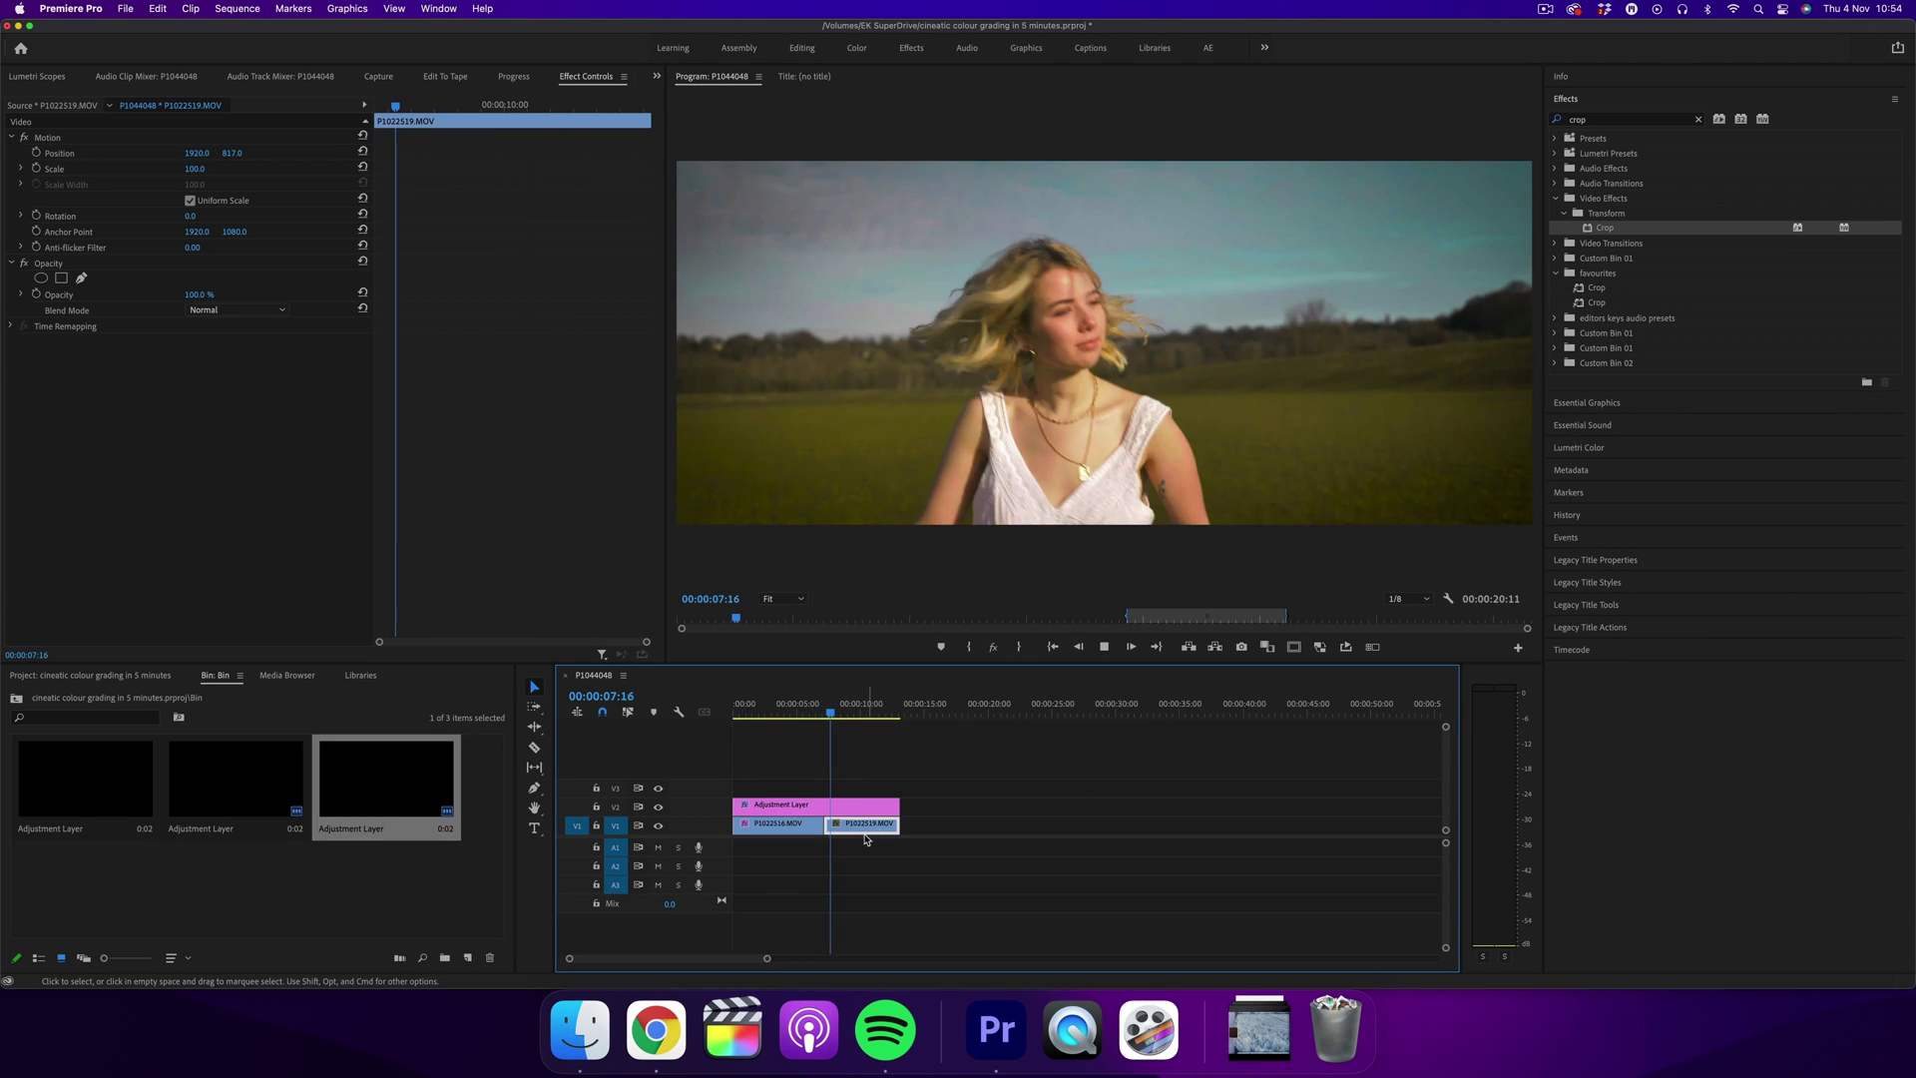